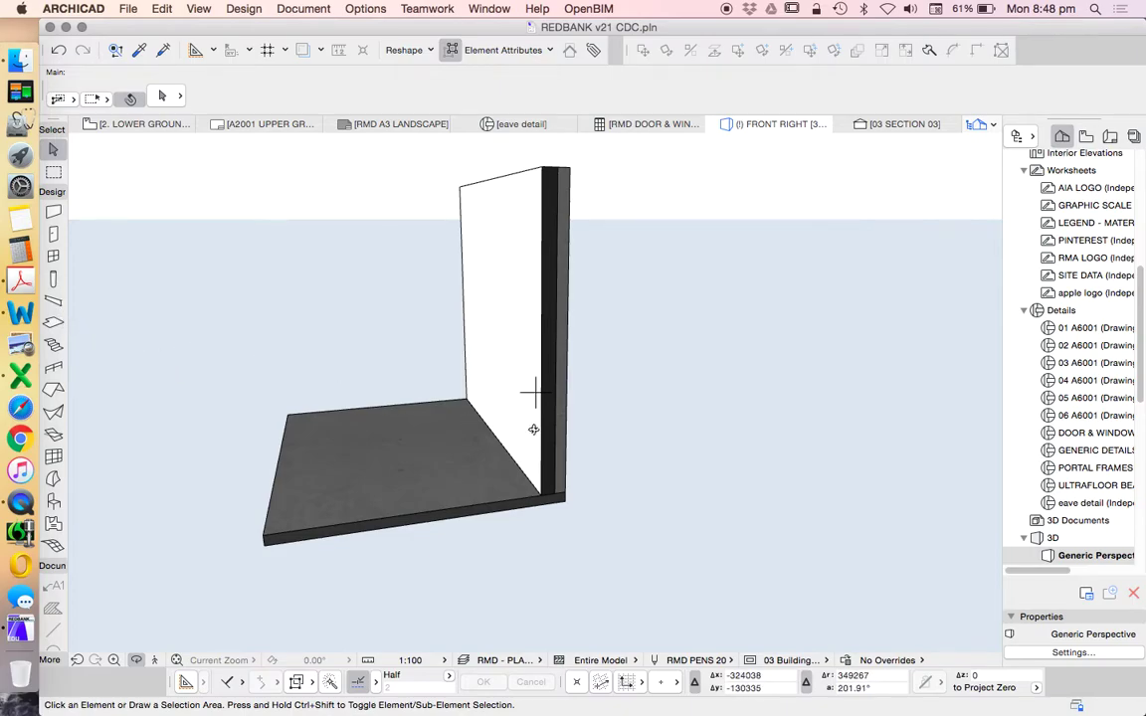
# Inspect the brick wall and floor slab in 3D, and open the 2. LOWER GROUND FLOOR plan.
pyautogui.keyDown('shift'); pyautogui.moveTo(591, 464); pyautogui.dragTo(368, 444, button='middle'); pyautogui.keyUp('shift')
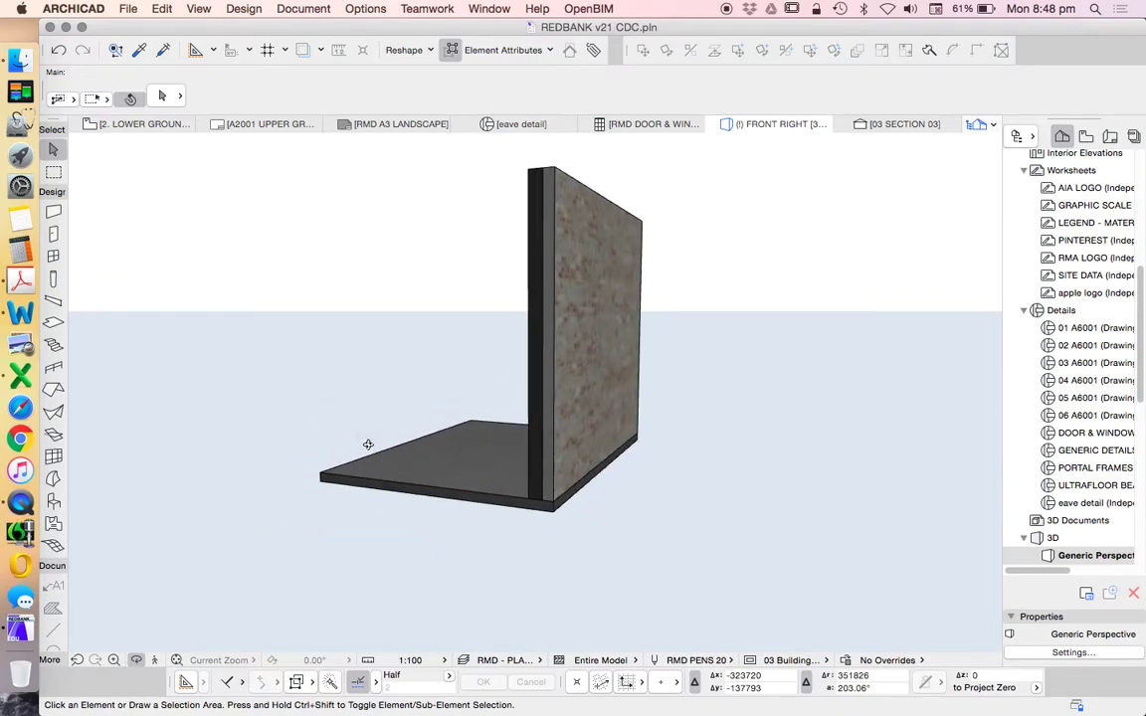
pyautogui.click(559, 192)
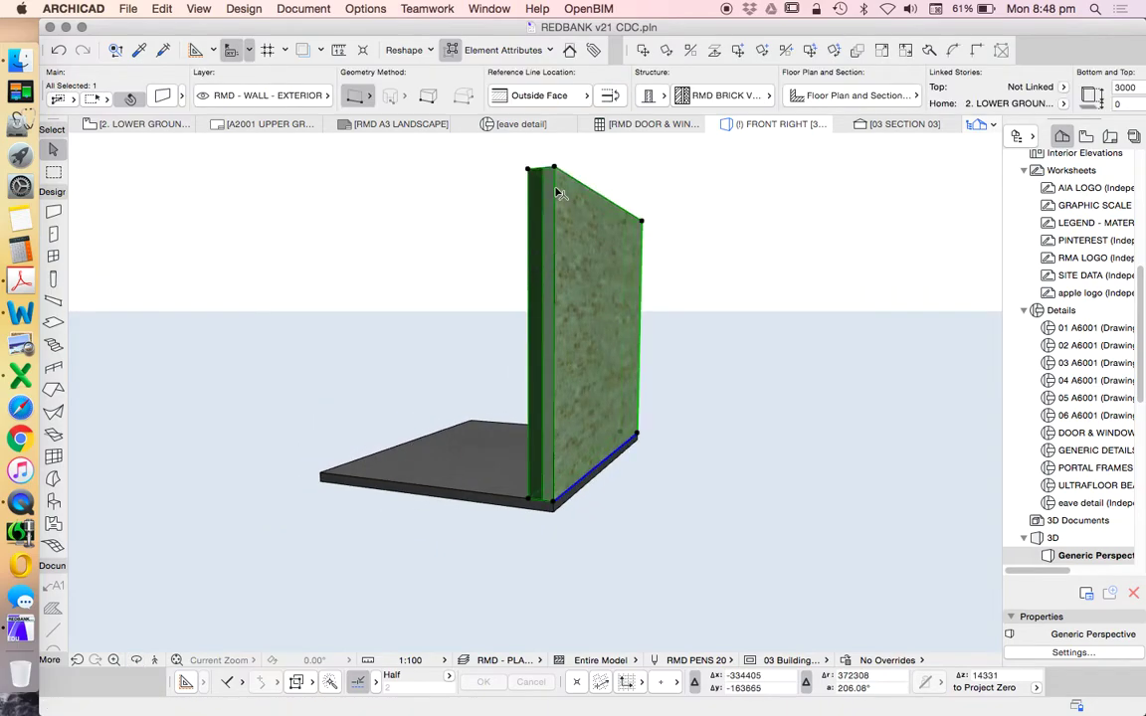
pyautogui.click(495, 488)
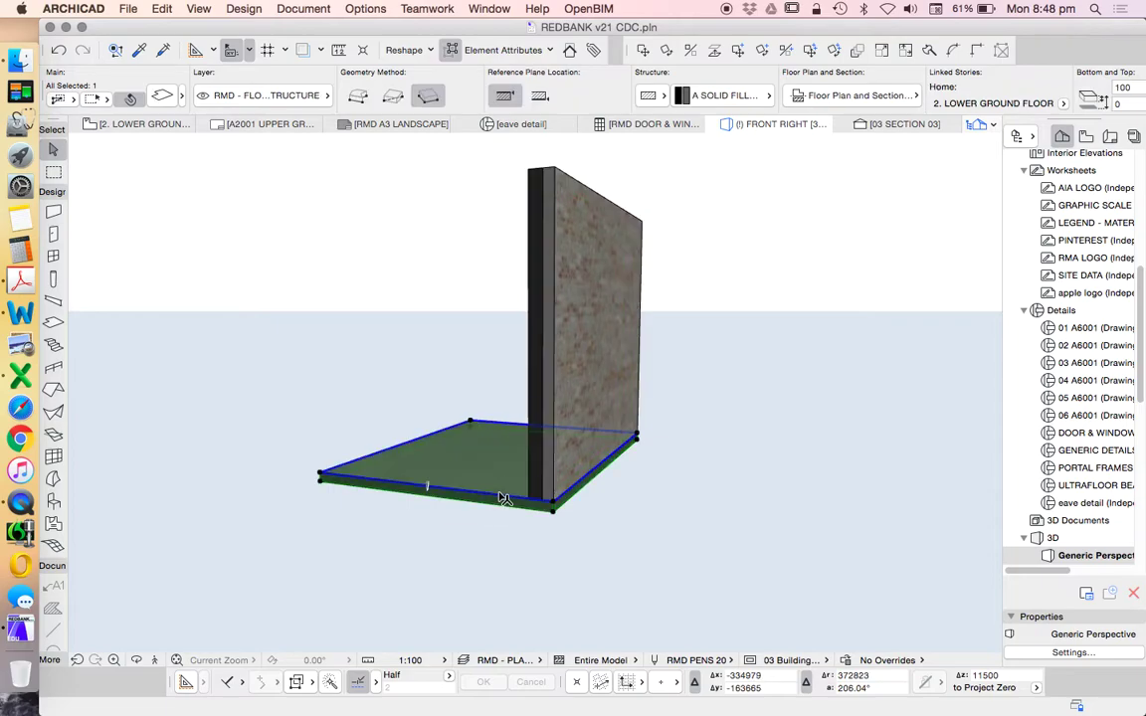
pyautogui.scroll(10, 1099, 260)
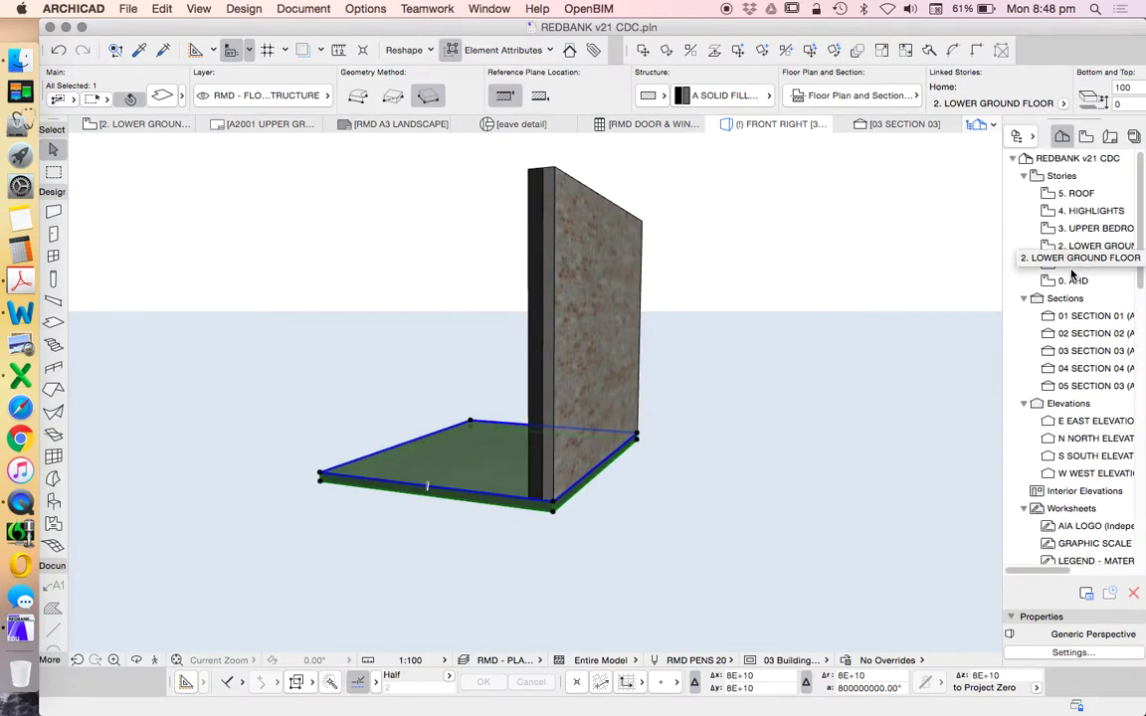
pyautogui.doubleClick(1072, 256)
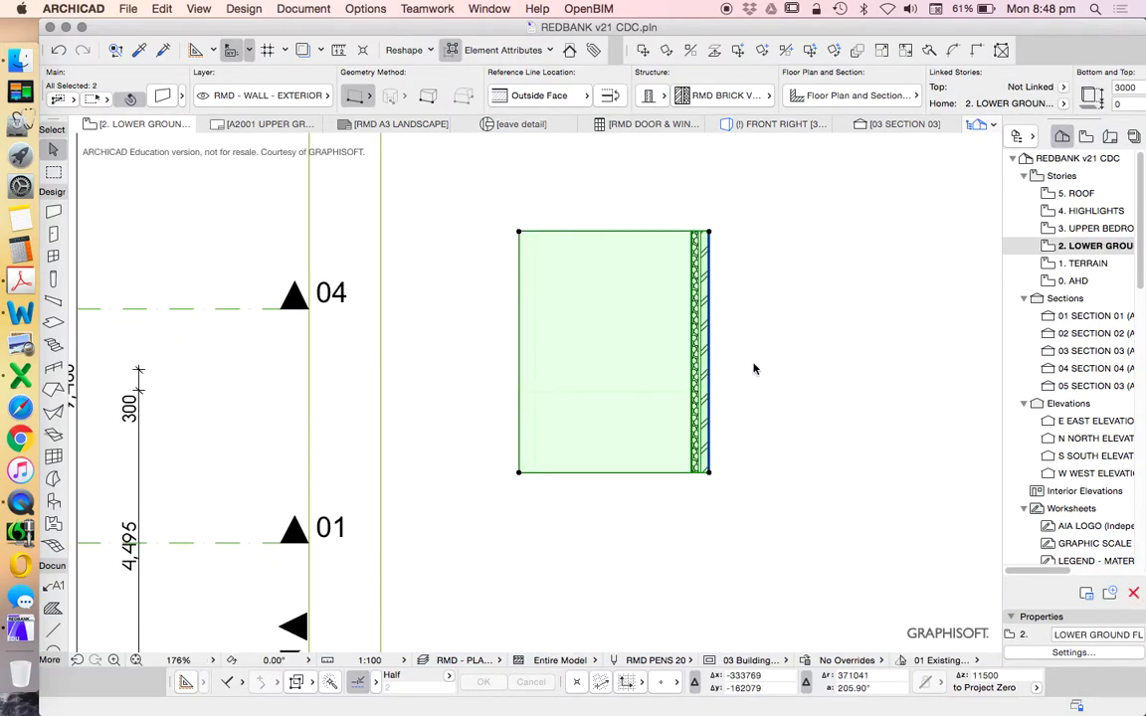
# Check the exterior wall's composite structure and geometry in its selection settings.
pyautogui.click(725, 273)
pyautogui.scroll(3, 725, 272)
pyautogui.click(659, 249)
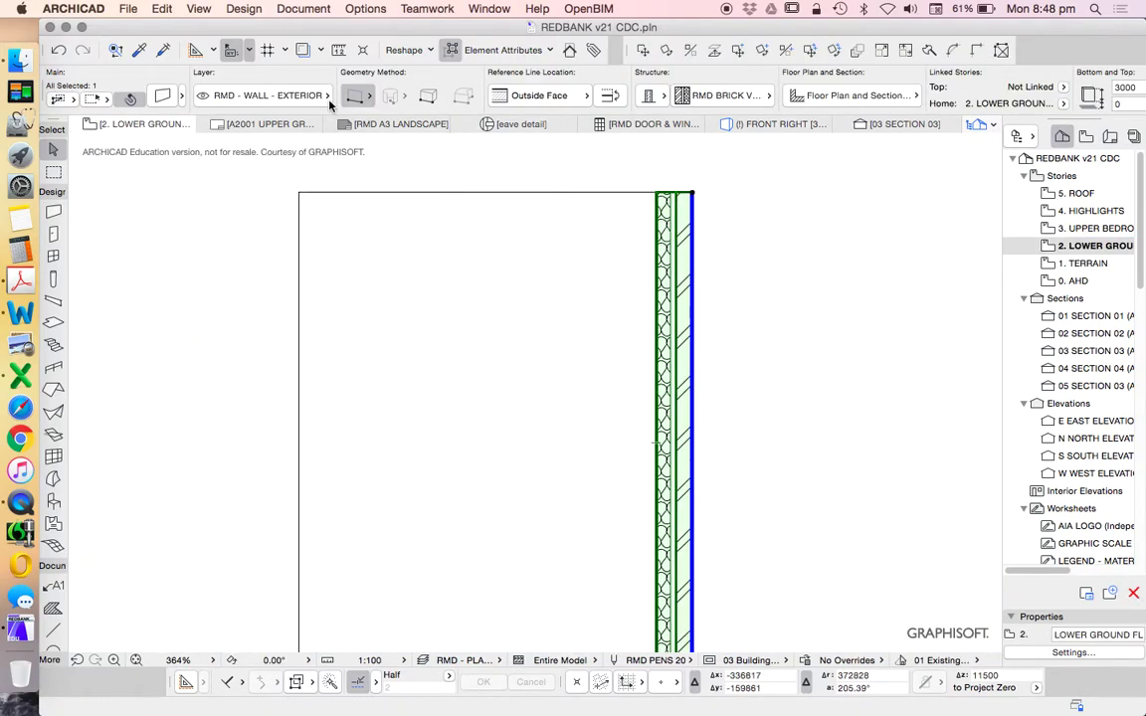
pyautogui.click(175, 93)
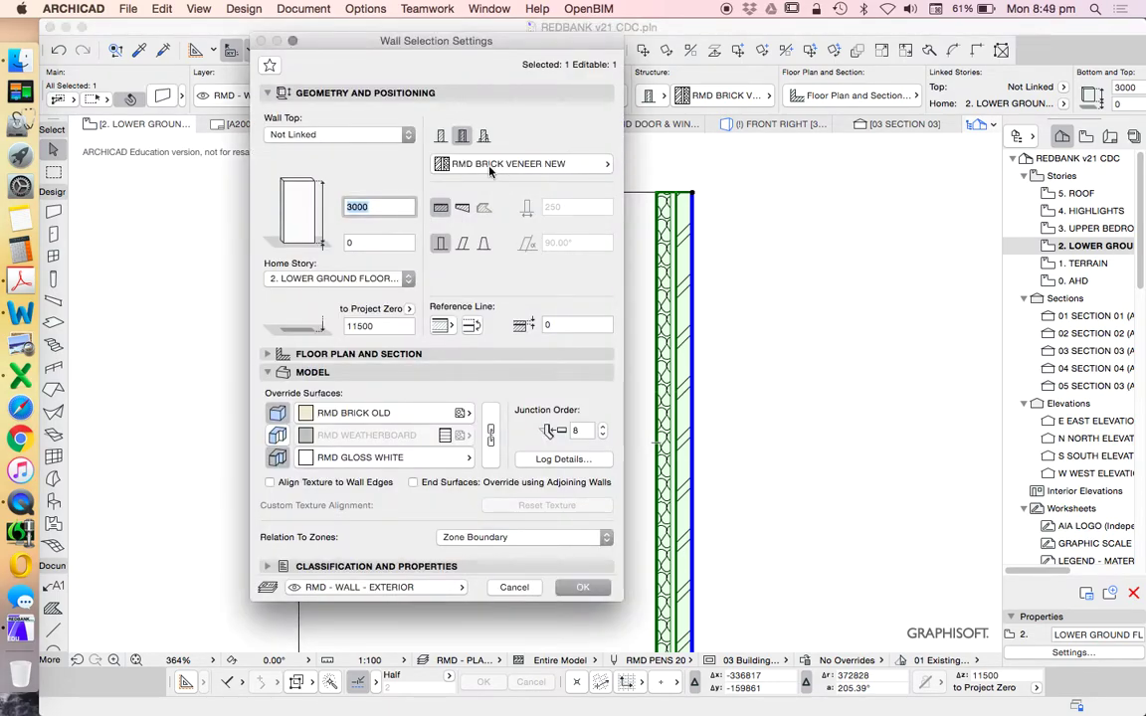
pyautogui.click(575, 587)
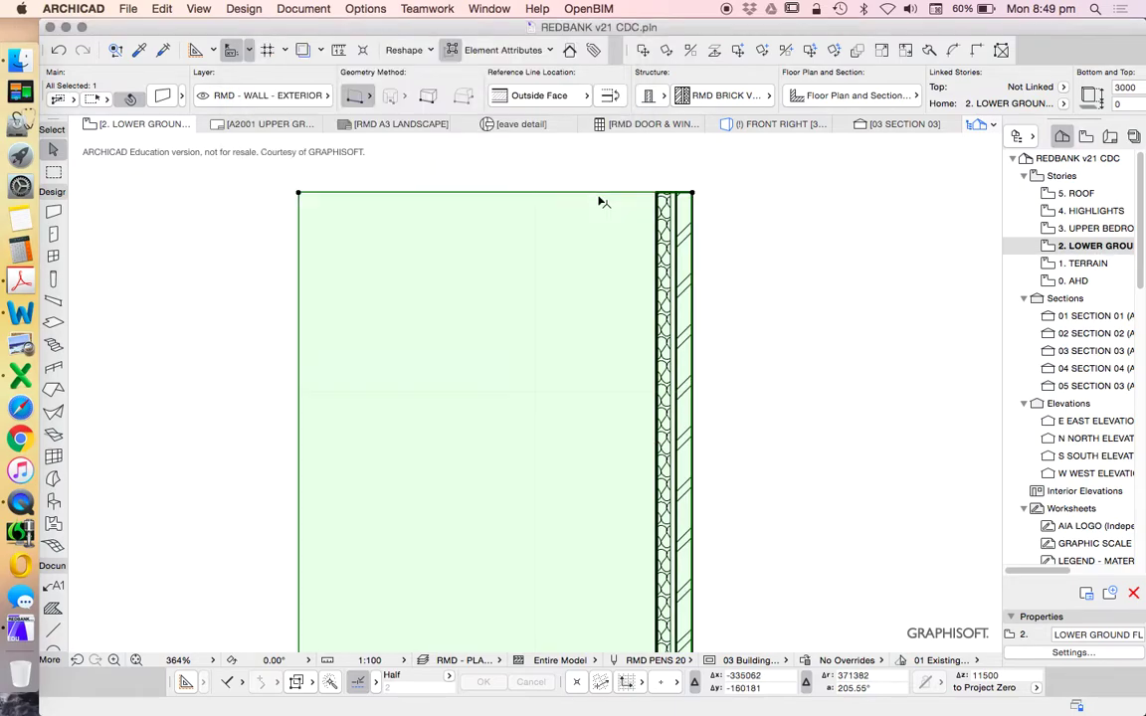
# Set the floor slab's building material to RMD_CONCRETE (2).
pyautogui.click(601, 202)
pyautogui.press('super+t')
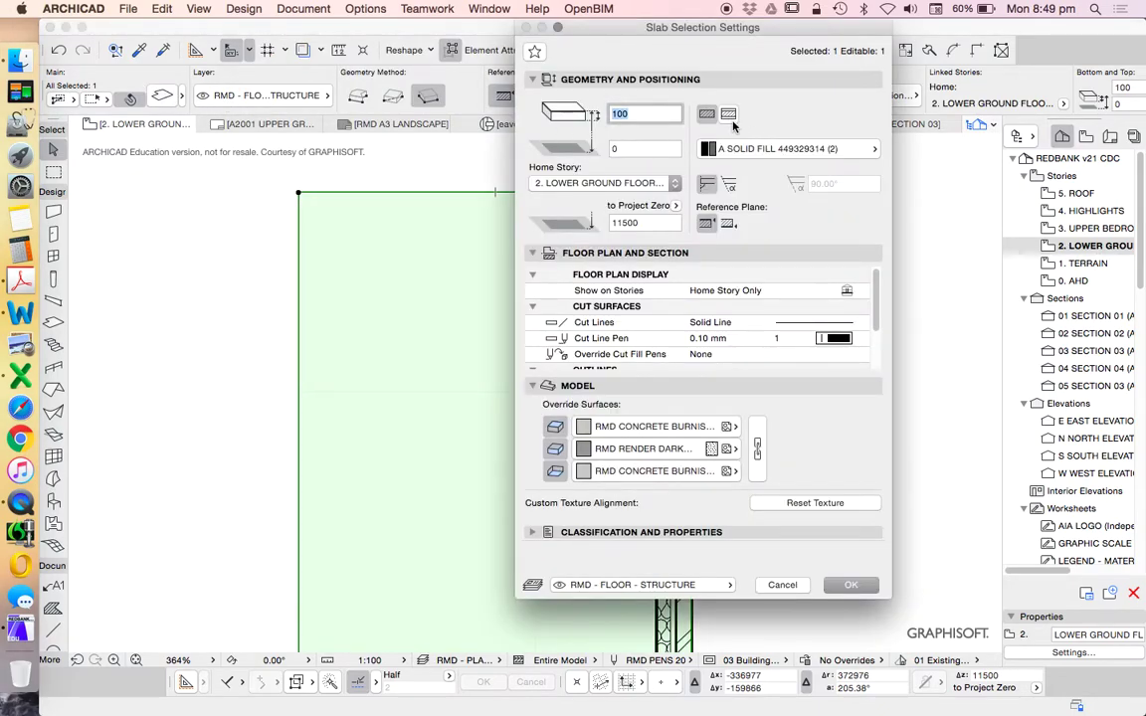
pyautogui.click(761, 150)
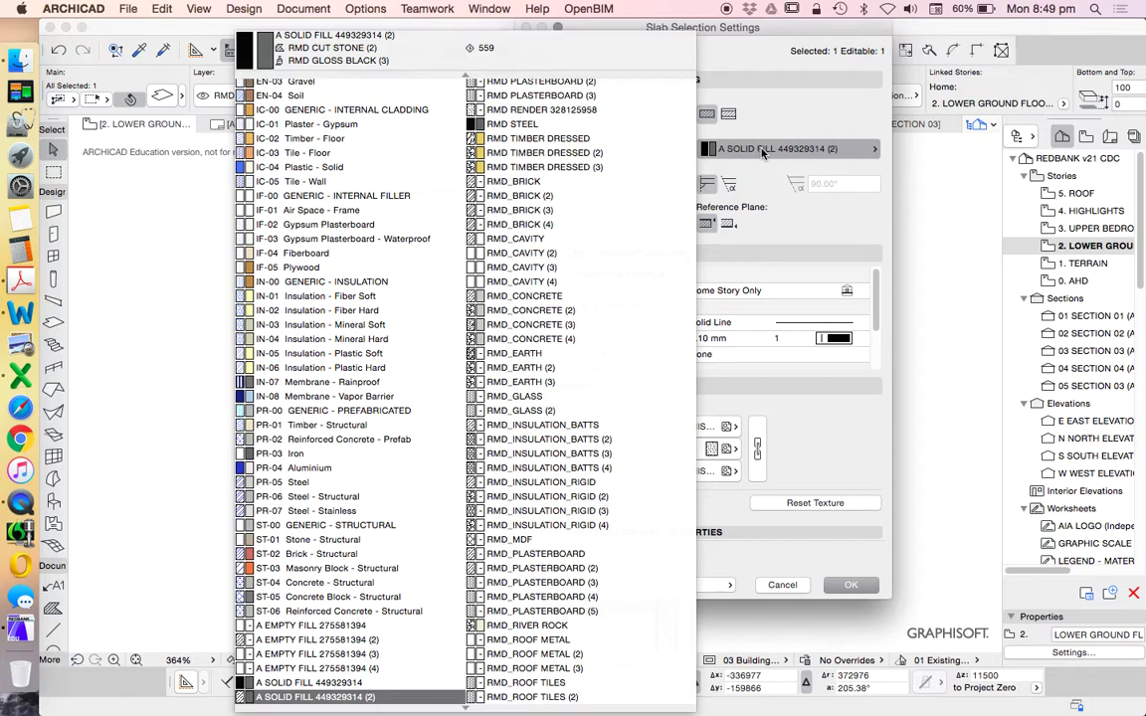
pyautogui.click(775, 141)
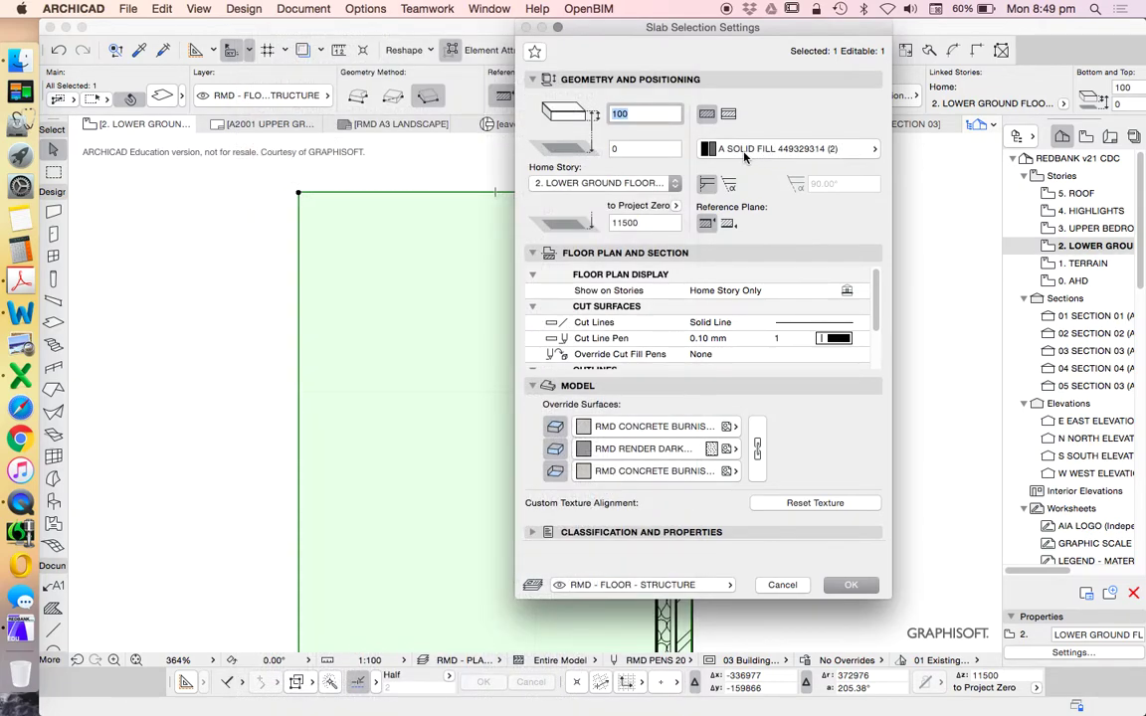
pyautogui.click(748, 153)
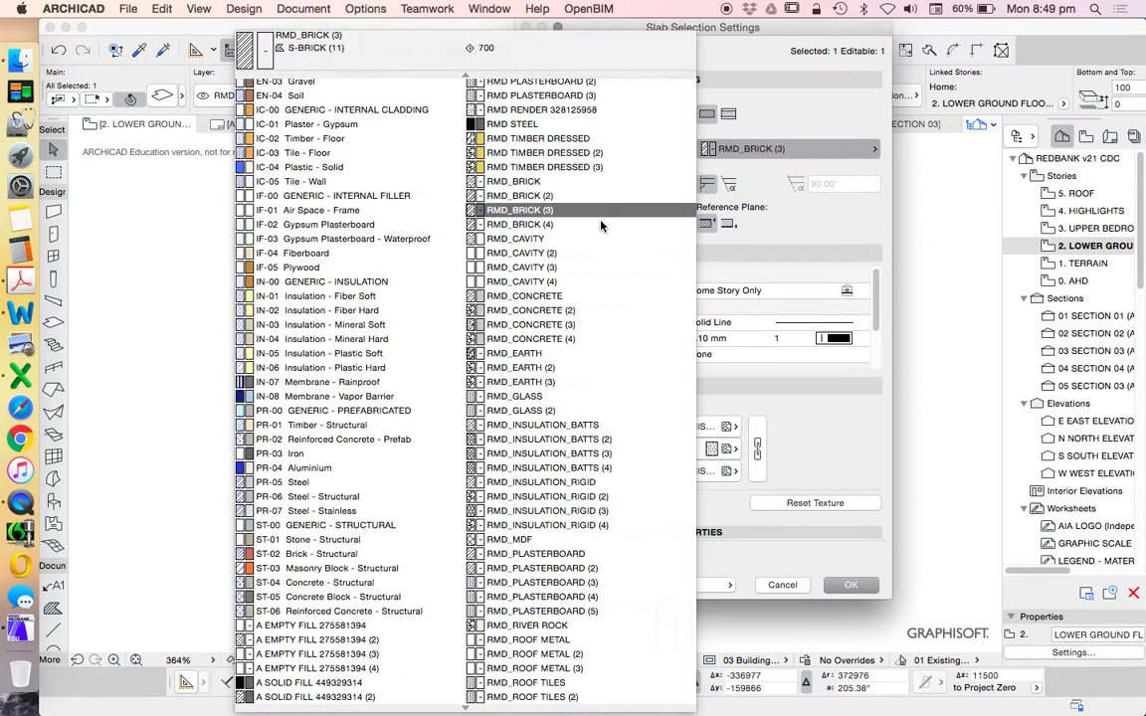
pyautogui.click(517, 310)
pyautogui.click(843, 584)
pyautogui.click(828, 429)
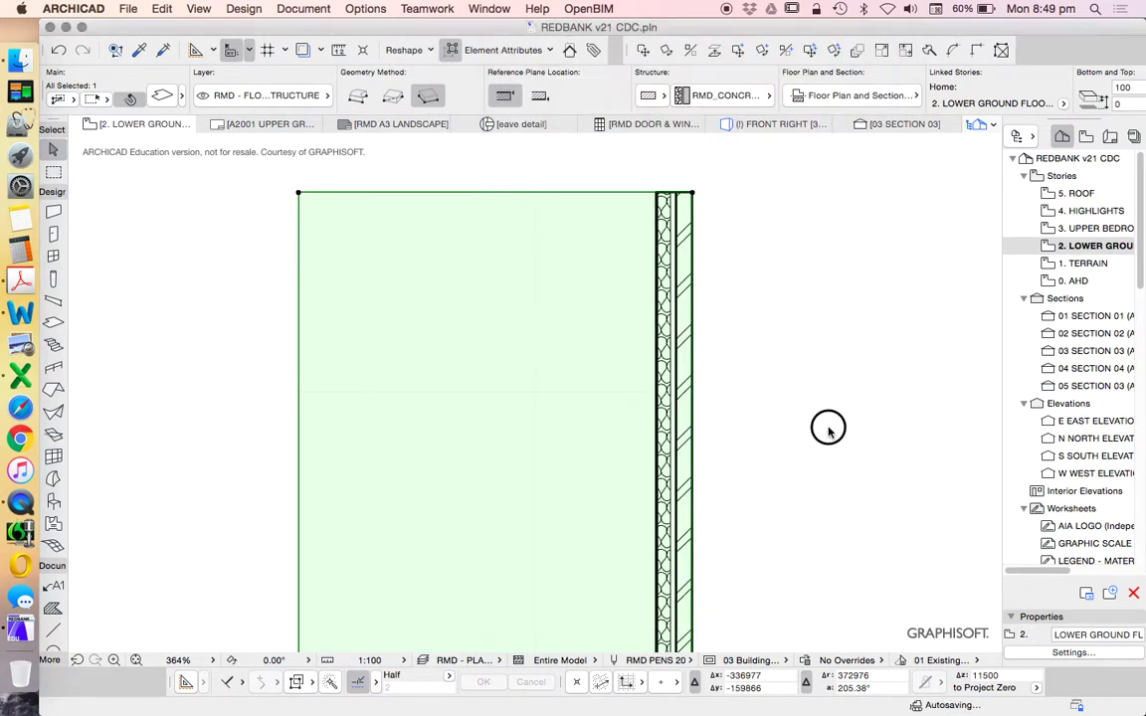
# Draw a horizontal section line across the standalone slab and wall, extending past both sides and facing the upper part of the plan.
pyautogui.scroll(-4, 719, 362)
pyautogui.scroll(-1, 354, 440)
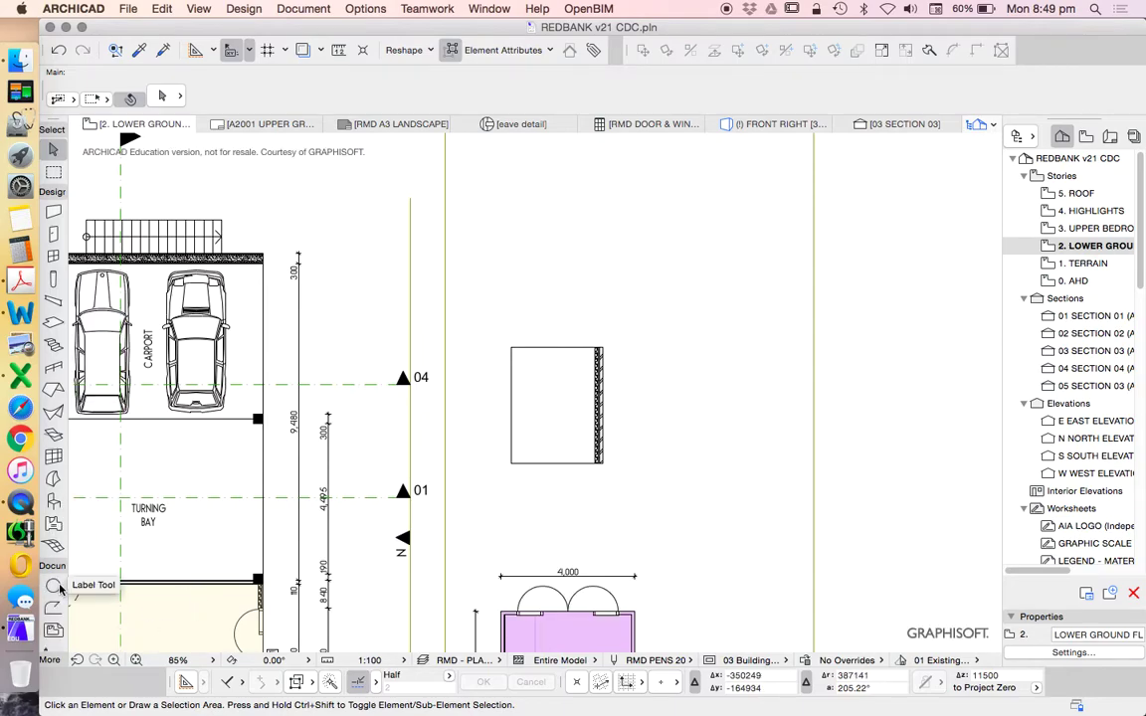
pyautogui.scroll(-5, 56, 591)
pyautogui.click(55, 592)
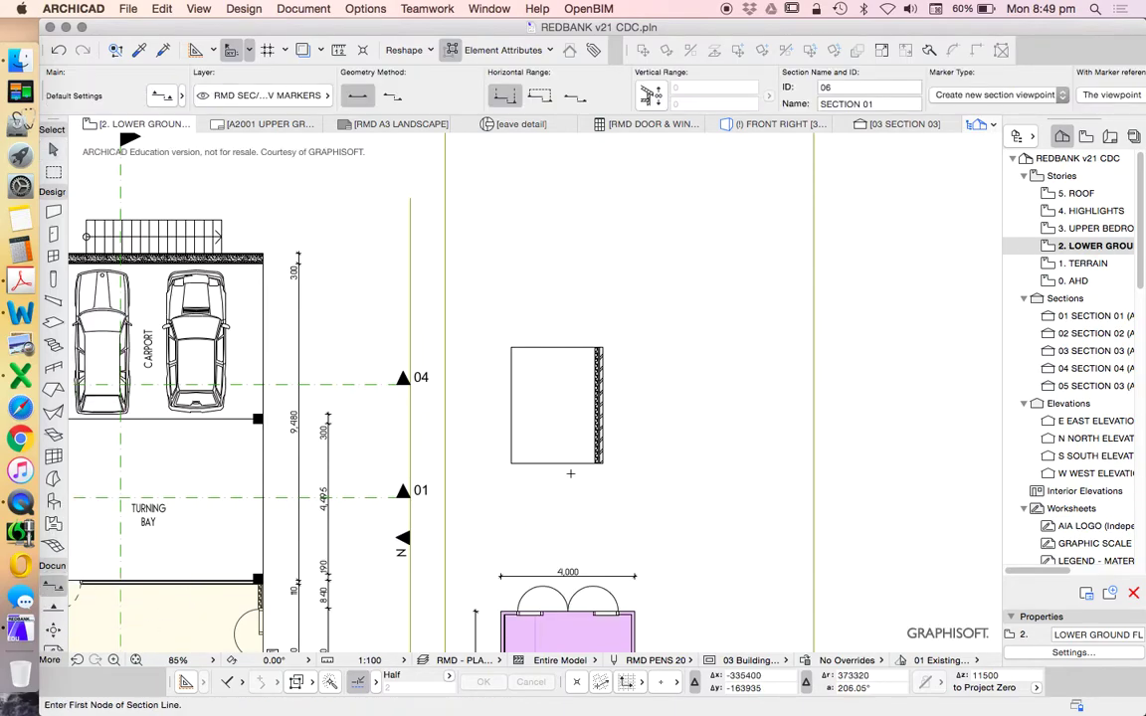
pyautogui.click(487, 394)
pyautogui.click(637, 394)
pyautogui.click(575, 367)
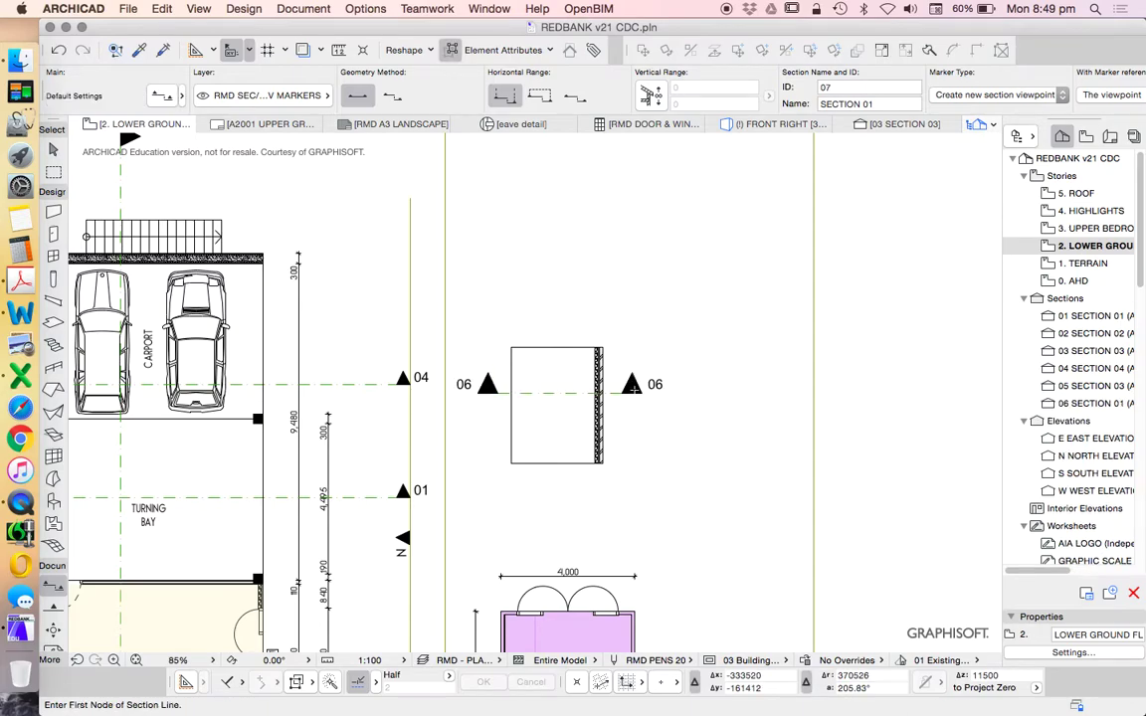
# Open the new section through the slab and wall with the current view settings.
pyautogui.rightClick(639, 306)
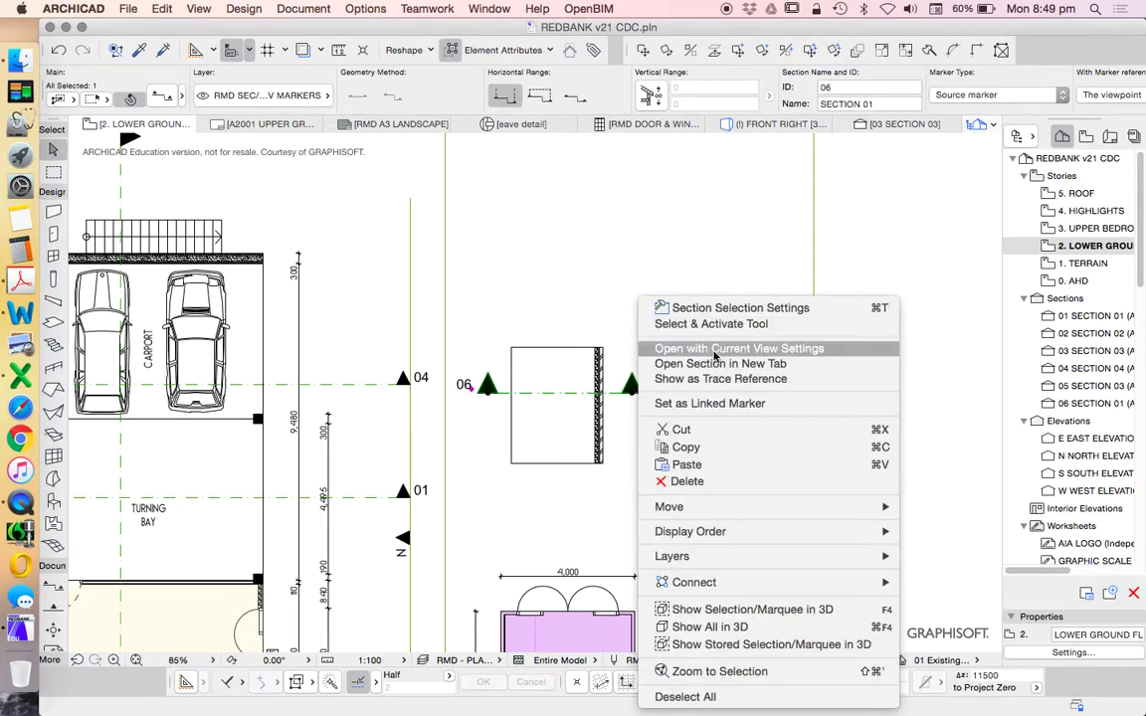
pyautogui.click(673, 348)
pyautogui.scroll(-3, 683, 450)
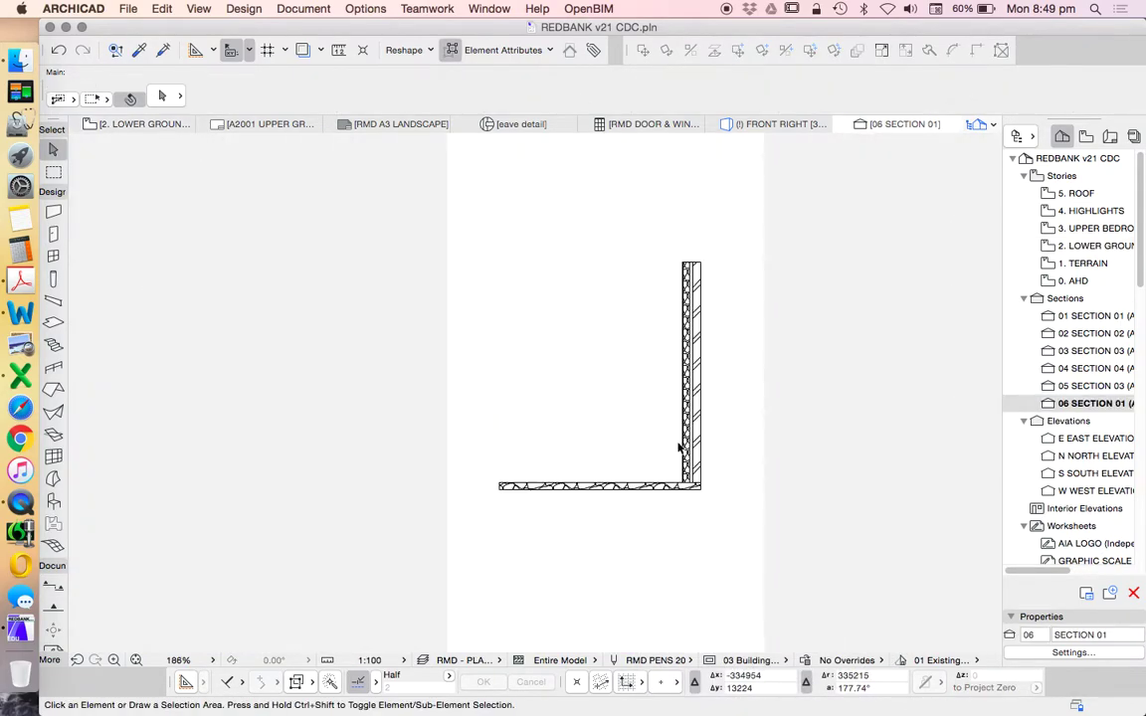
# Change the slab's building material to RMD_CONCRETE (3) in the section view.
pyautogui.scroll(5, 676, 453)
pyautogui.click(616, 492)
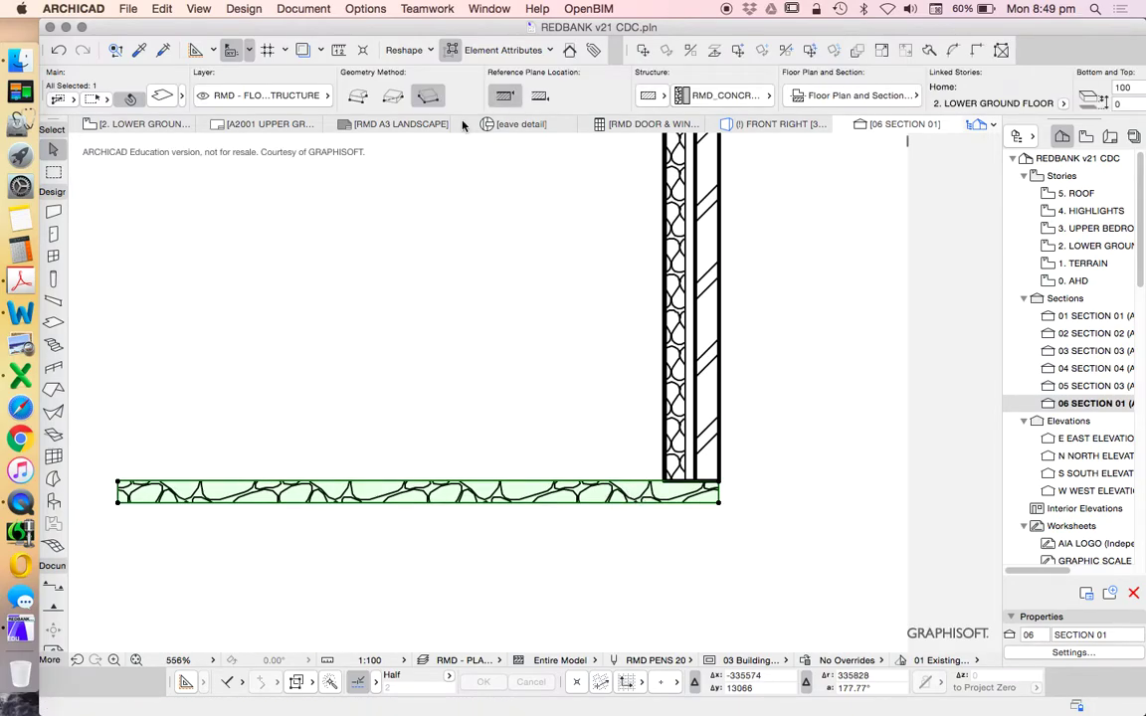
pyautogui.click(723, 96)
pyautogui.scroll(-5, 577, 365)
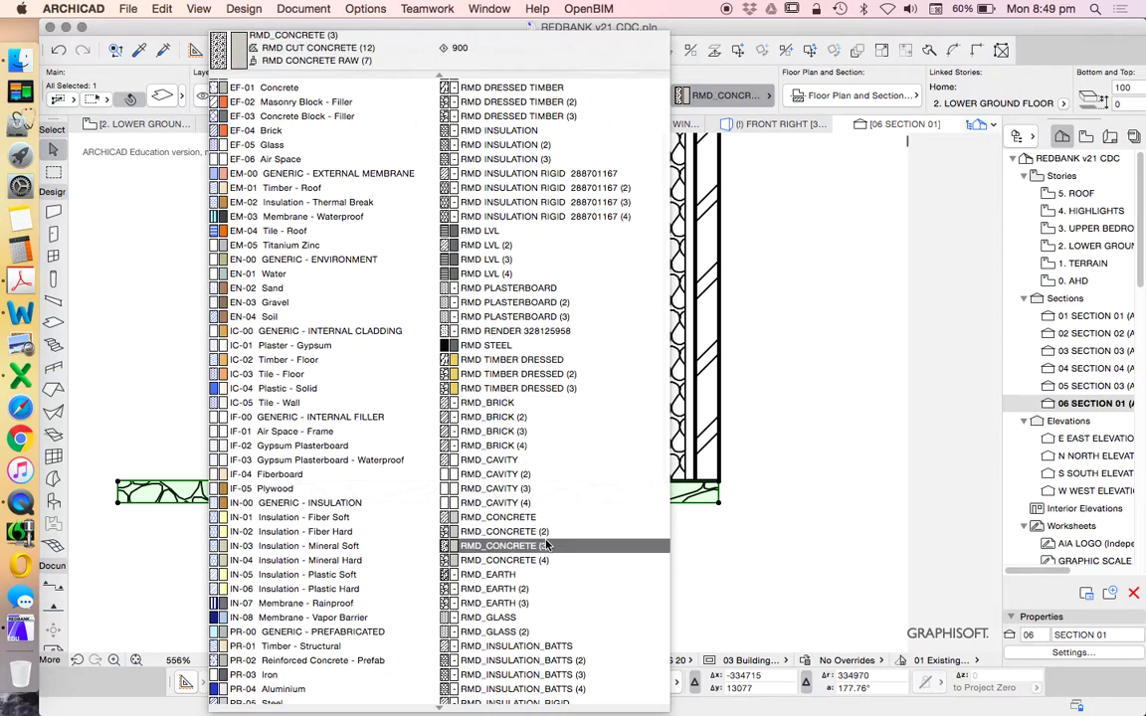
pyautogui.click(545, 545)
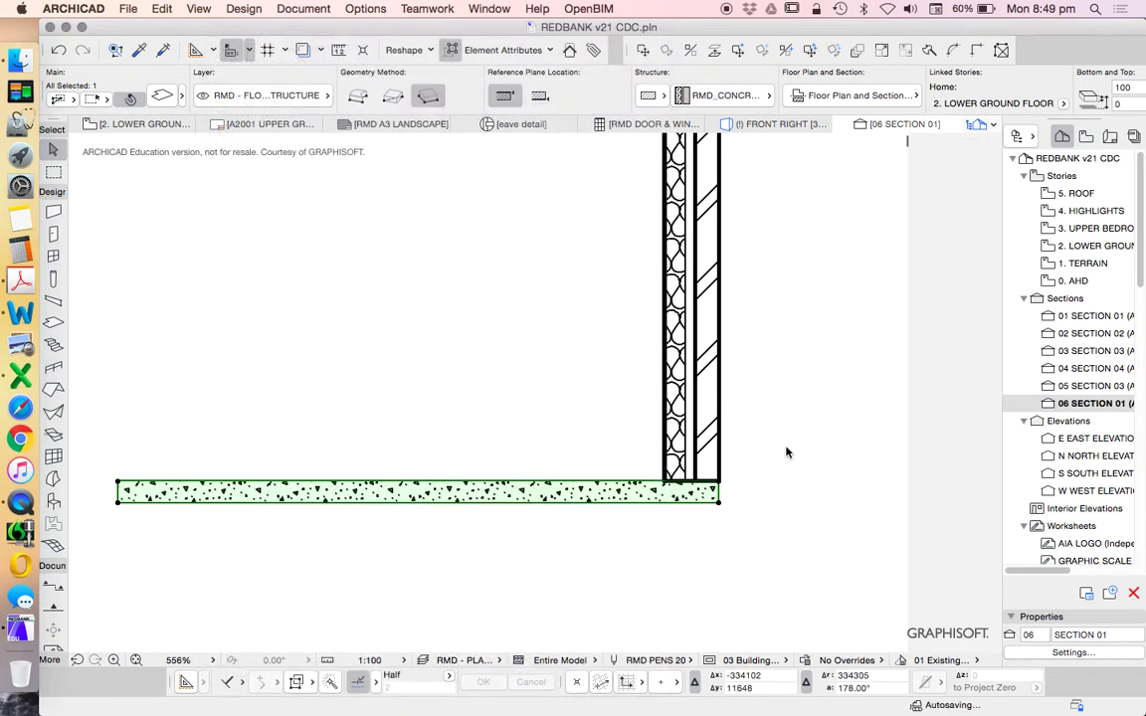
pyautogui.press('Escape')
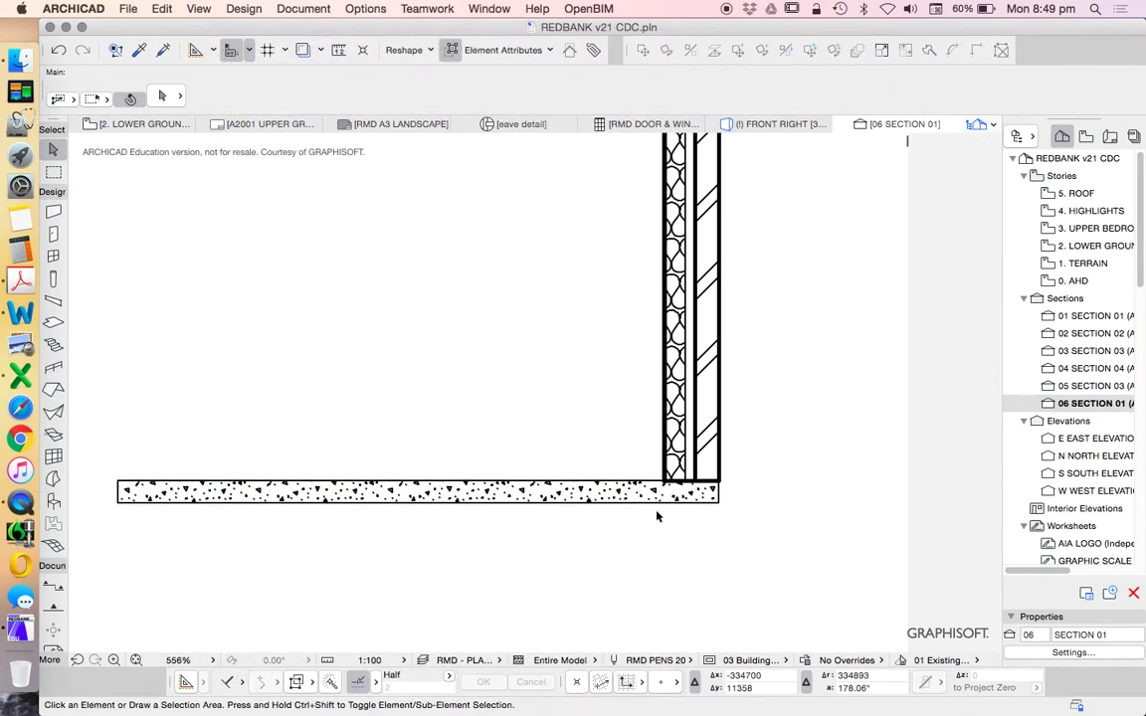
# Turn off the True Line Weight display in the section.
pyautogui.scroll(5, 656, 516)
pyautogui.rightClick(560, 310)
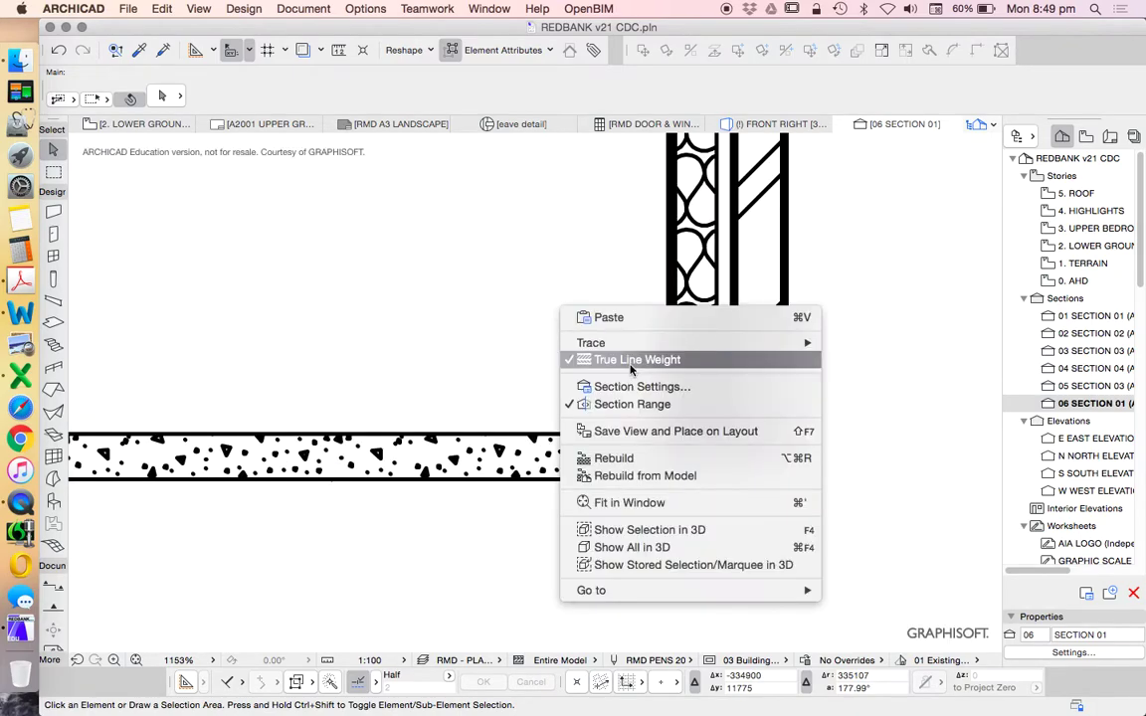
pyautogui.click(630, 360)
pyautogui.scroll(-4, 656, 393)
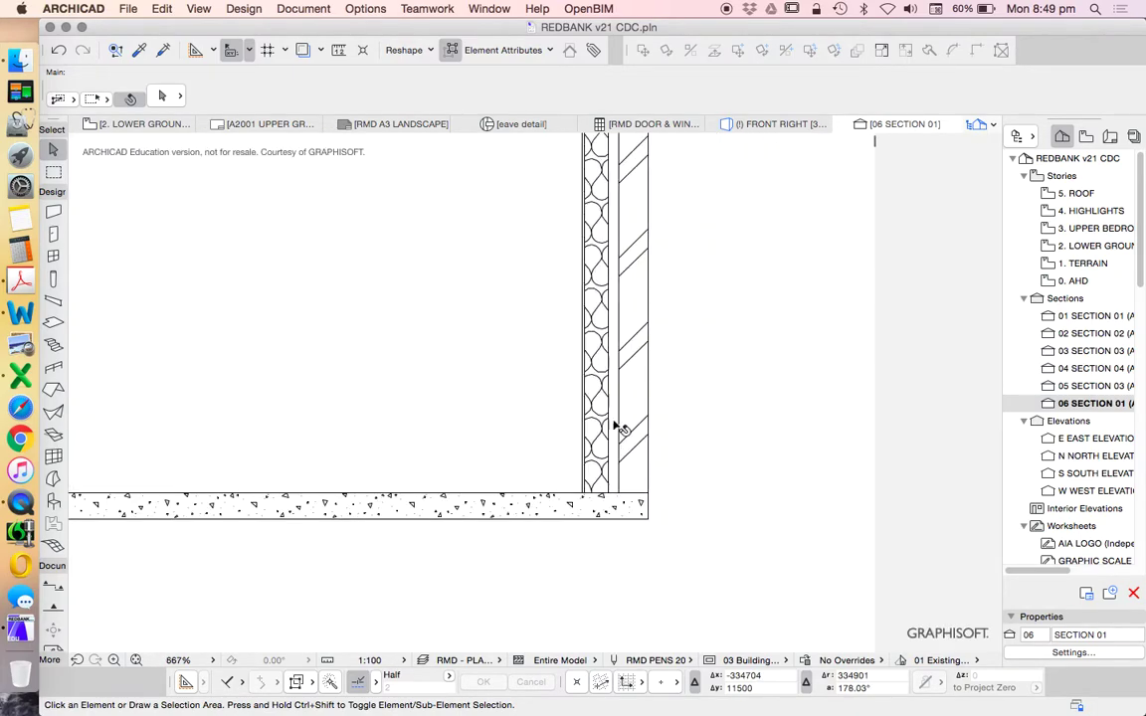
# Examine how the layers of the brick veneer wall meet the concrete slab in the section.
pyautogui.scroll(10, 617, 428)
pyautogui.scroll(-4, 550, 447)
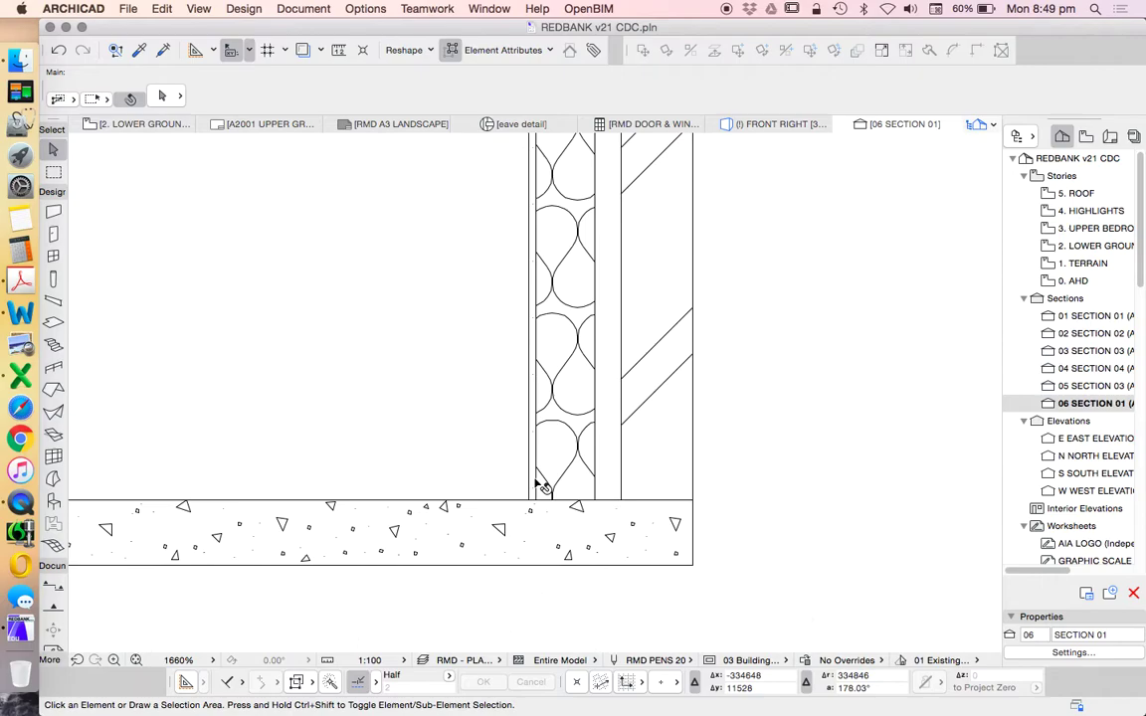
pyautogui.click(534, 422)
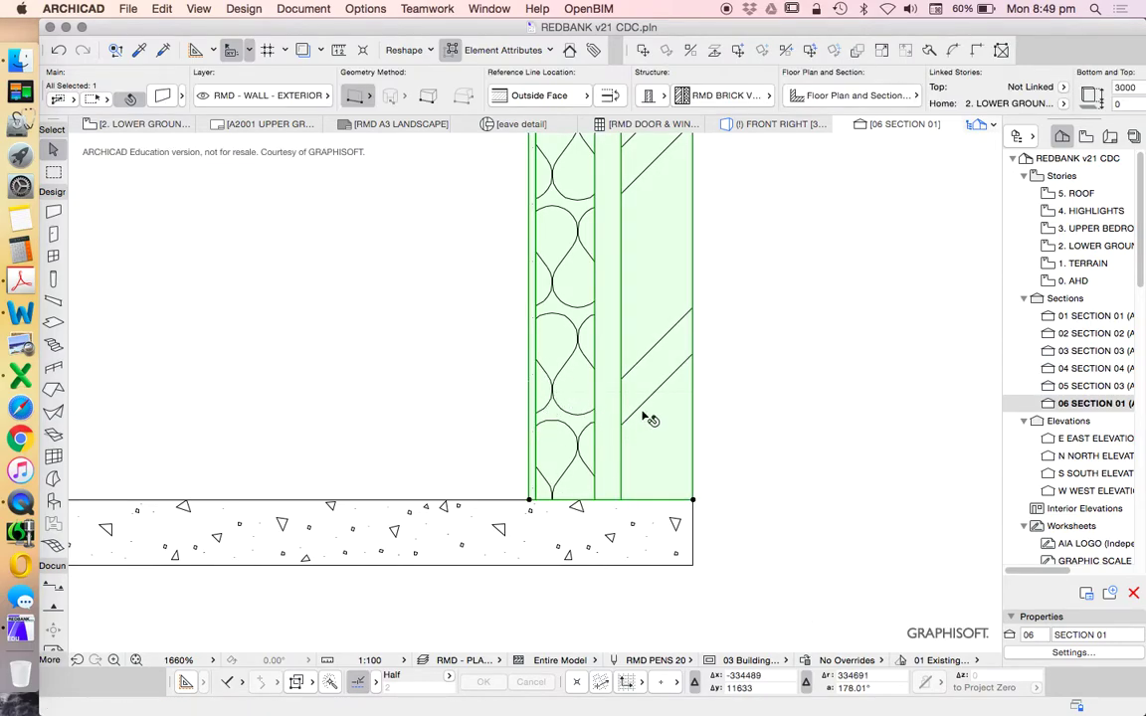
pyautogui.scroll(-4, 689, 398)
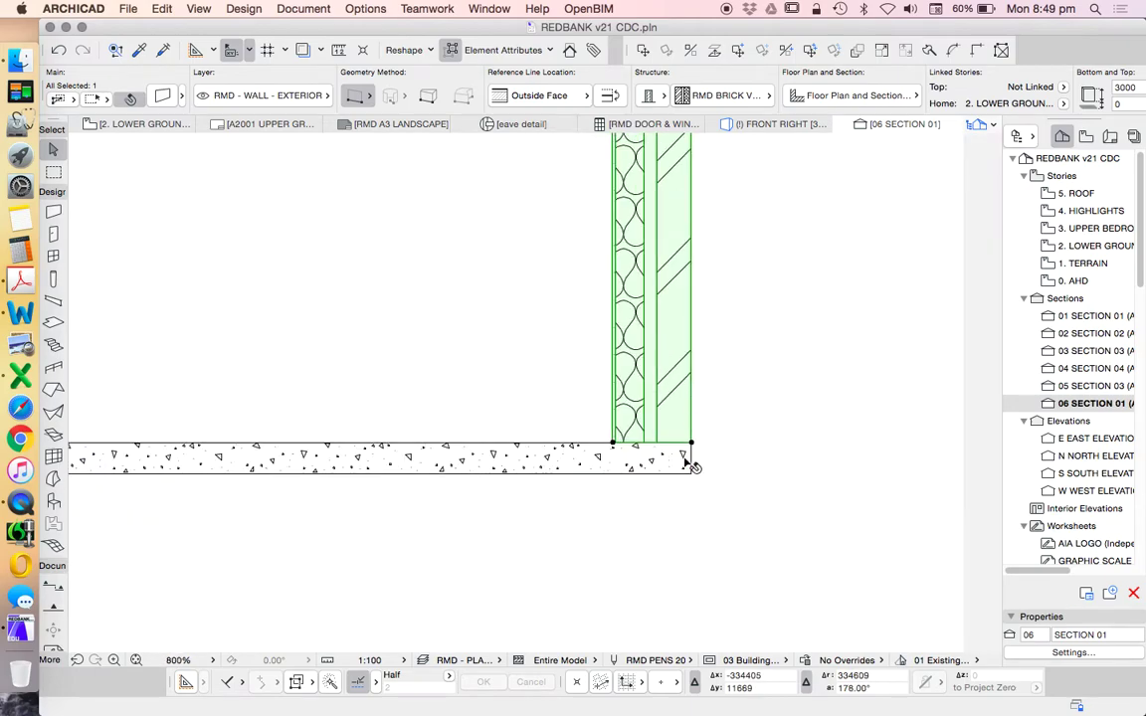
pyautogui.click(710, 497)
pyautogui.scroll(-5, 678, 485)
pyautogui.scroll(4, 686, 479)
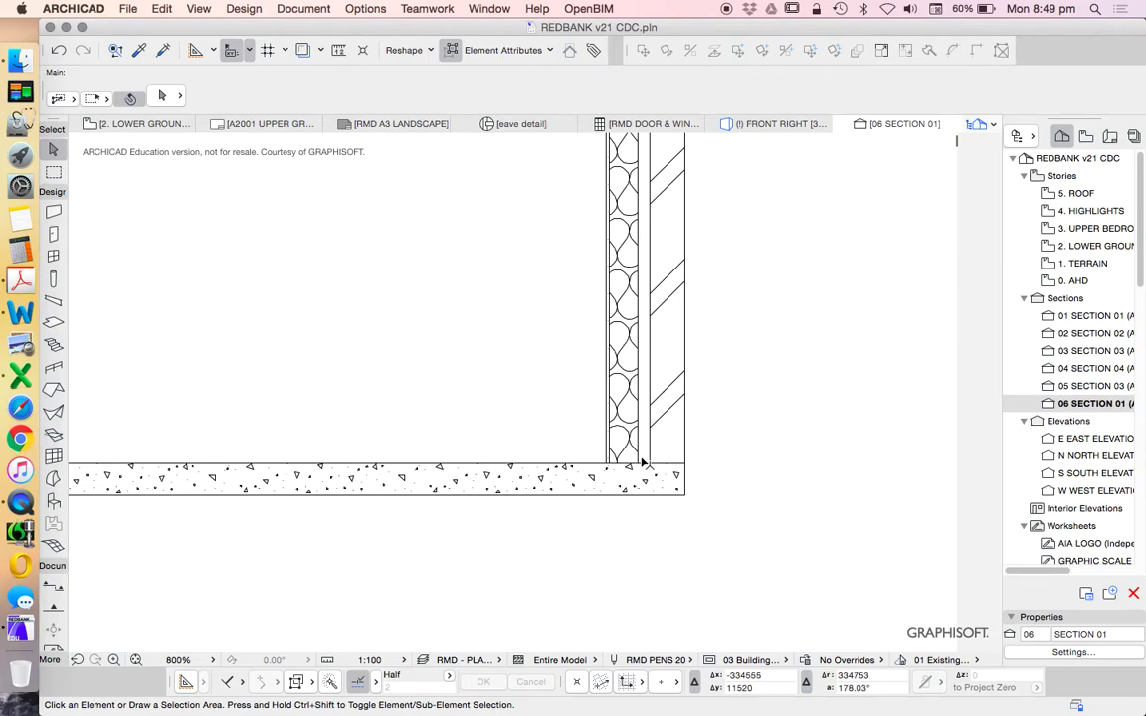
pyautogui.scroll(-2, 642, 463)
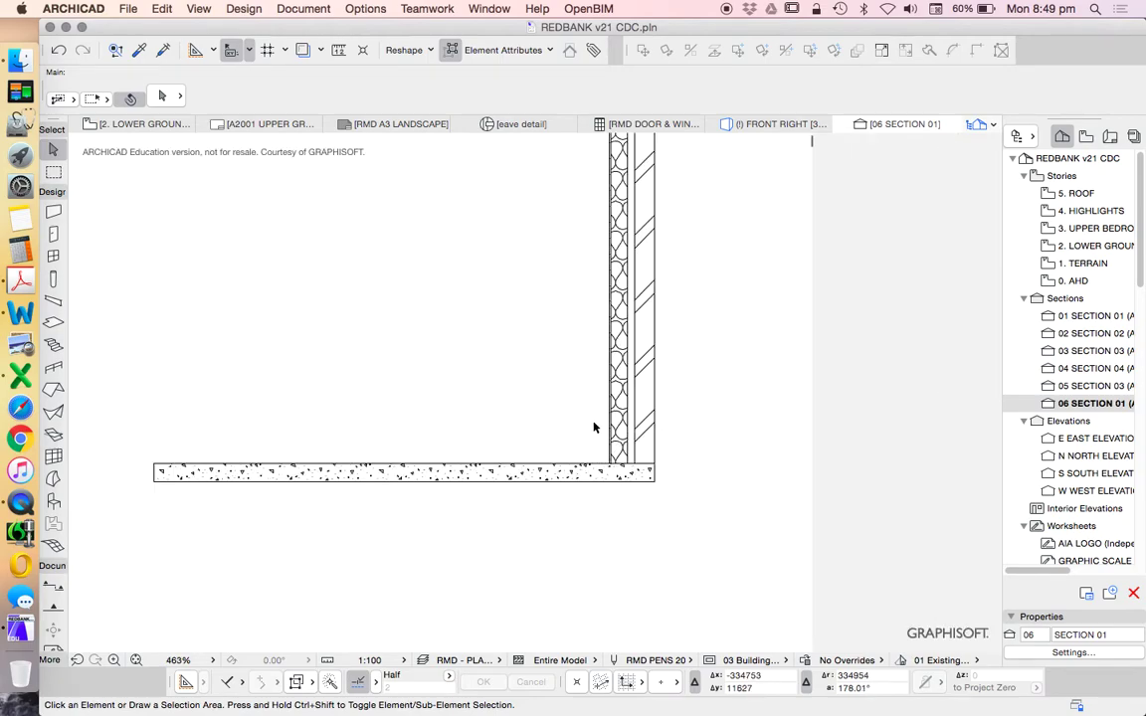
pyautogui.scroll(-2, 674, 467)
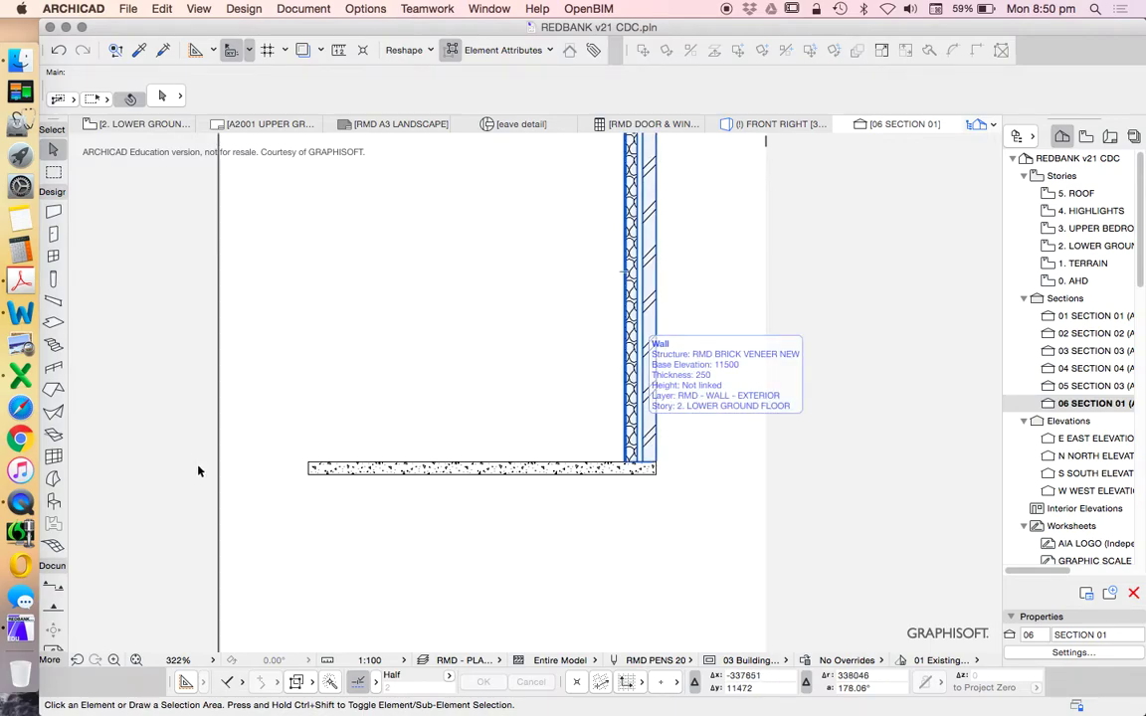
# Create a rectangular detail about 1792 by 1629 mm around the wall-slab corner, placing its marker up and to the right.
pyautogui.click(53, 629)
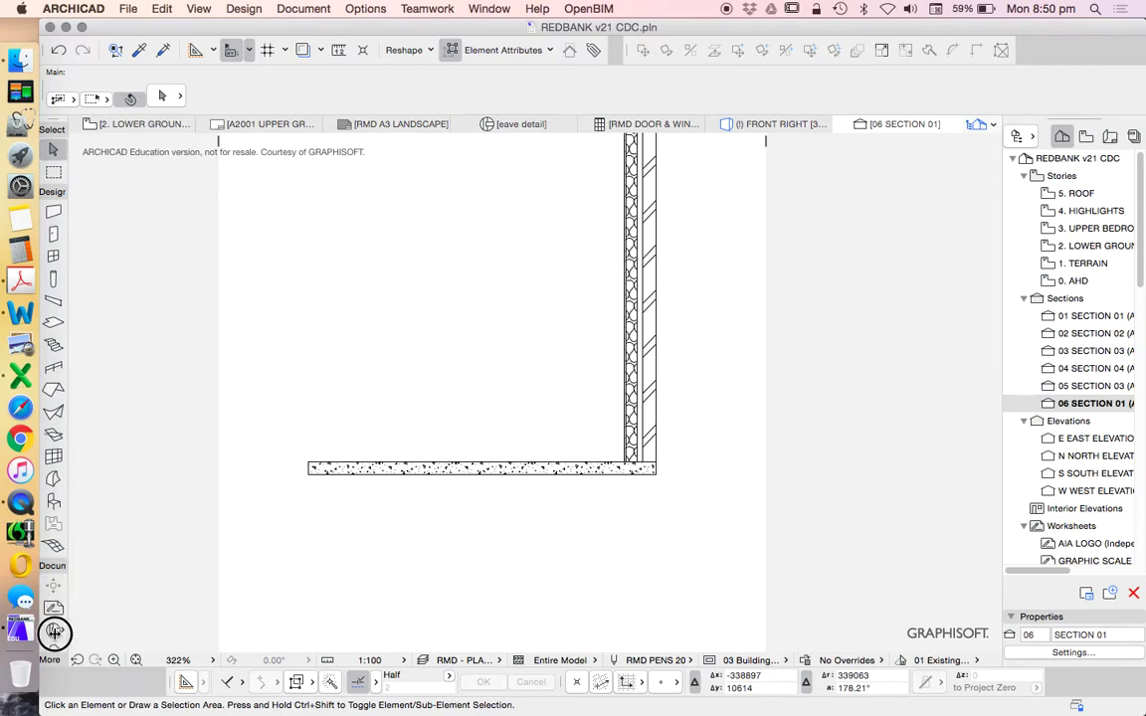
pyautogui.click(509, 340)
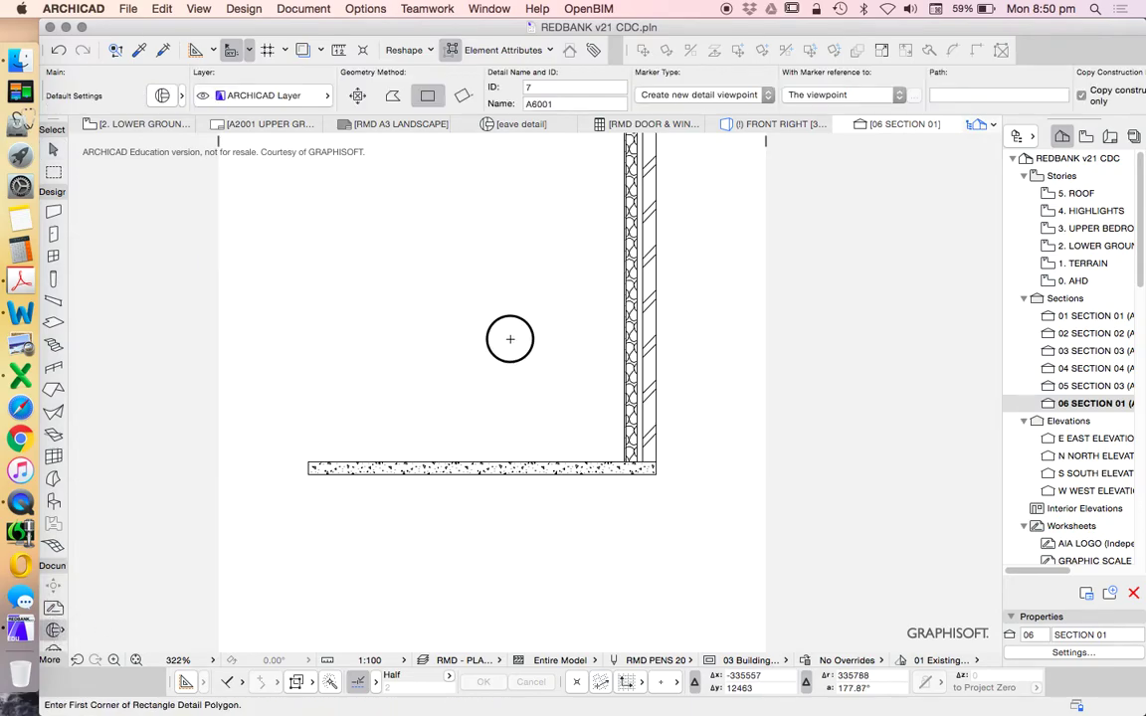
pyautogui.click(738, 544)
pyautogui.click(731, 263)
pyautogui.scroll(-5, 550, 360)
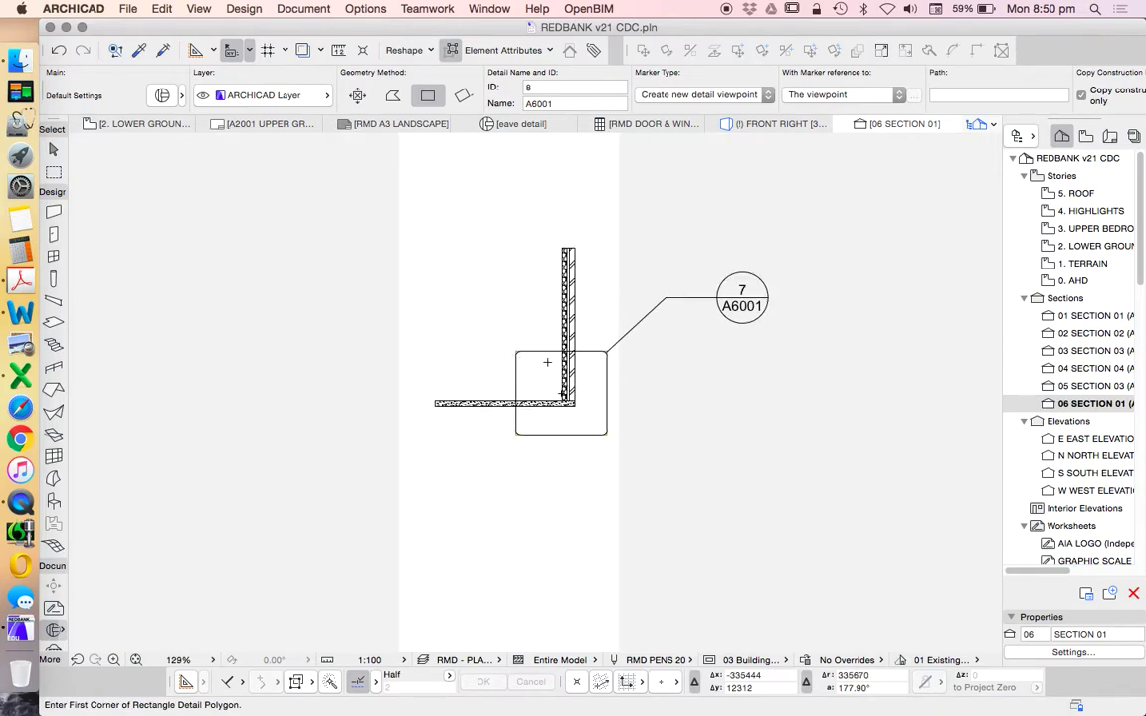
pyautogui.press('Escape')
# Open detail 7 A6001 from its marker and examine its slab, insulation and brick fills individually.
pyautogui.click(748, 302)
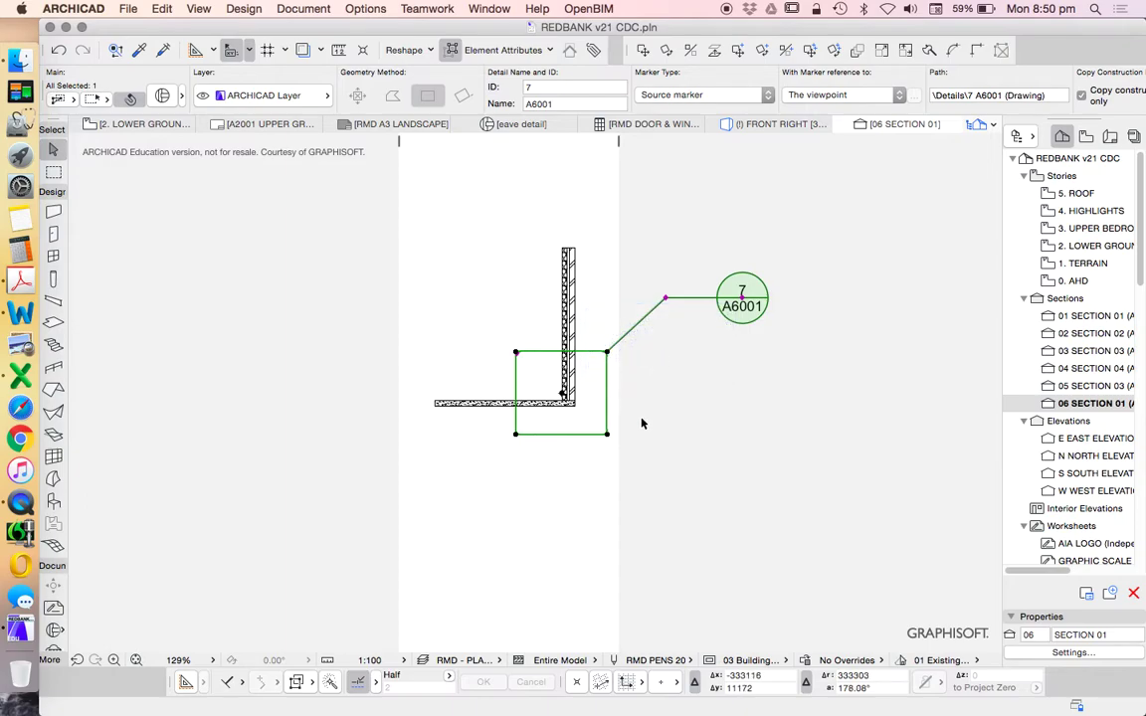
pyautogui.rightClick(779, 247)
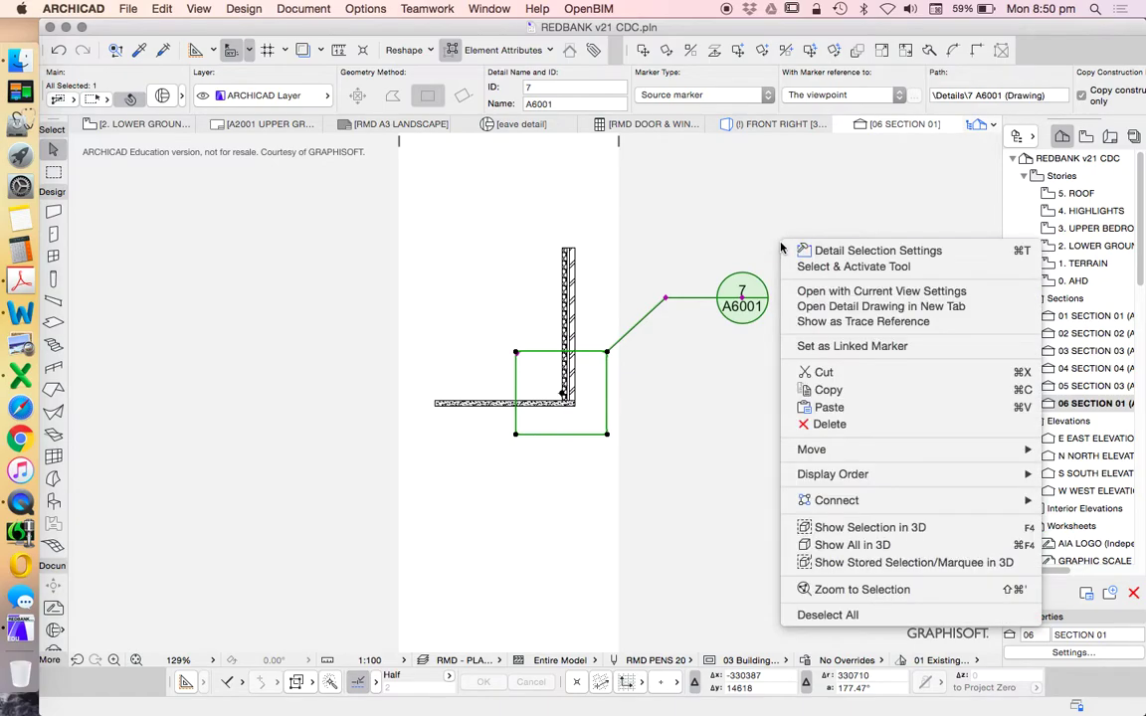
pyautogui.click(867, 291)
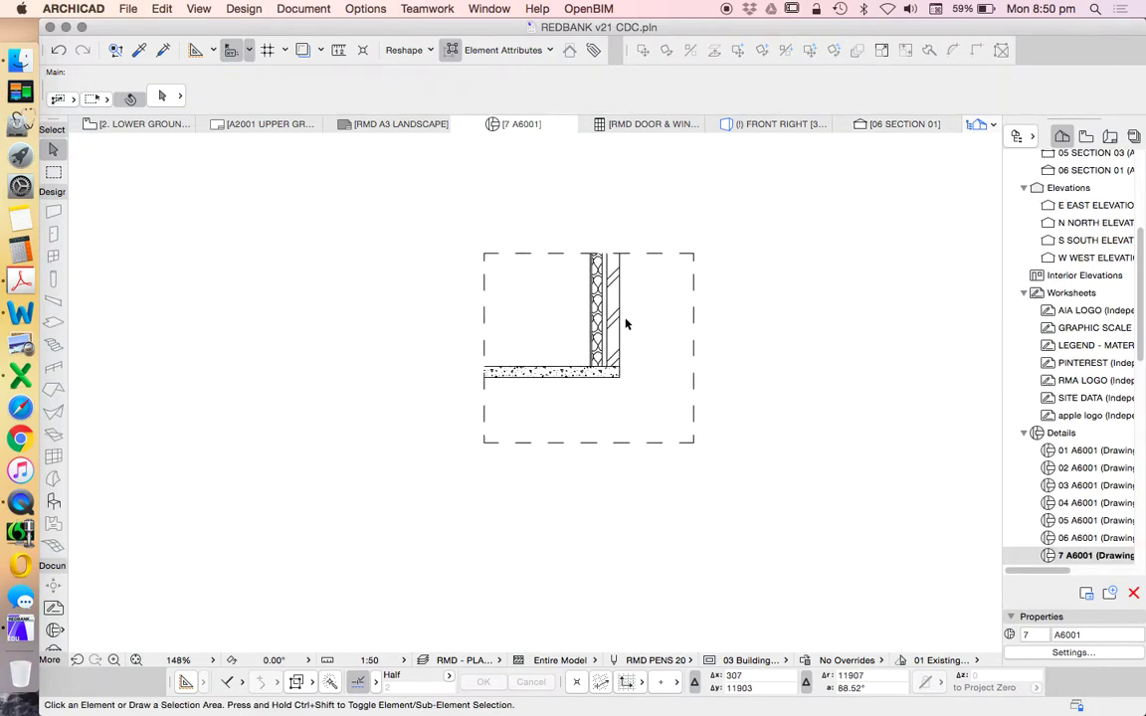
pyautogui.scroll(5, 596, 375)
pyautogui.click(608, 379)
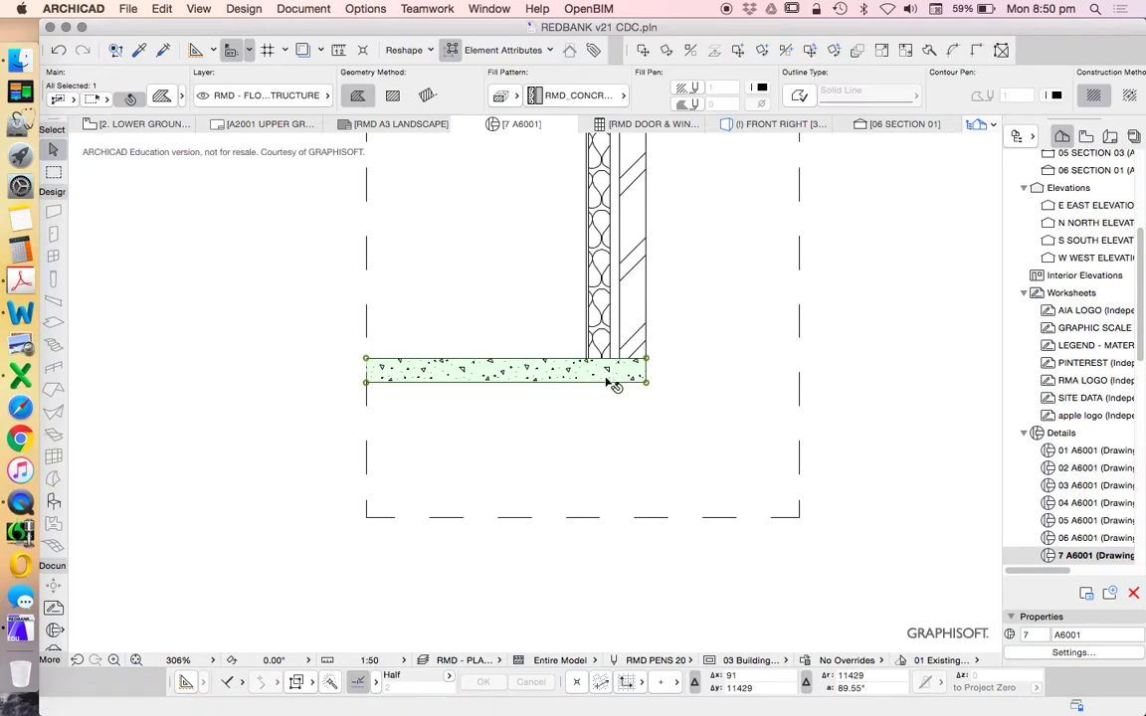
pyautogui.click(599, 314)
pyautogui.click(633, 312)
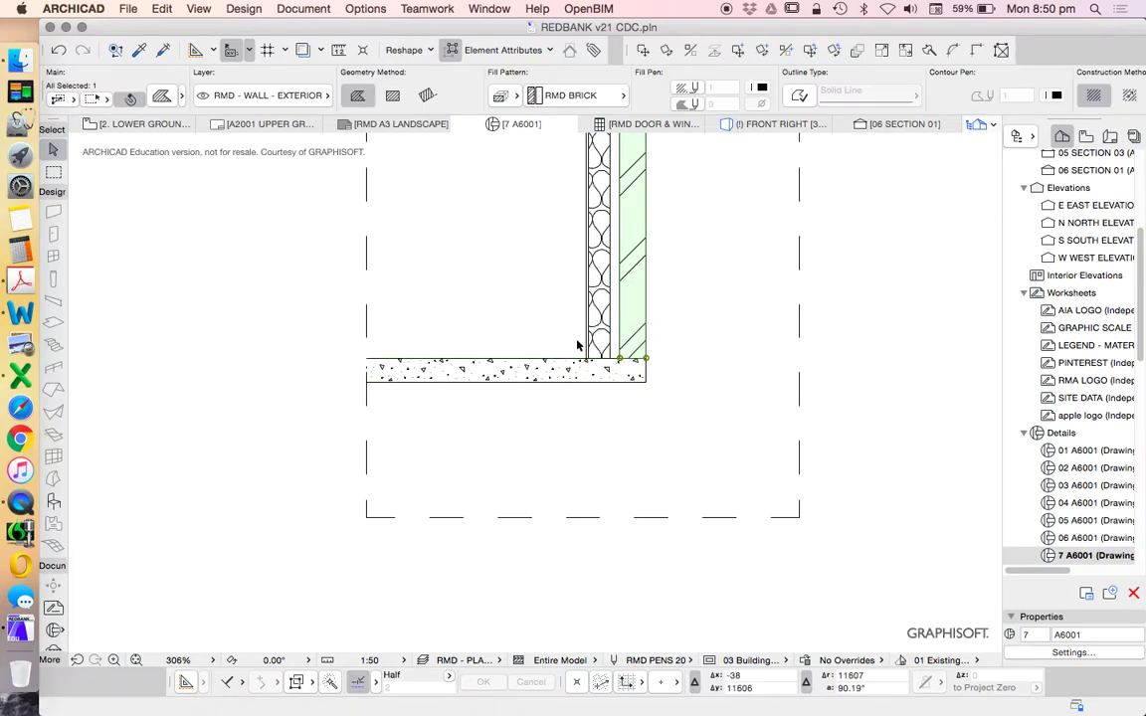
# Select and copy all wall and slab elements of the detail together with the dashed boundary.
pyautogui.scroll(-5, 560, 382)
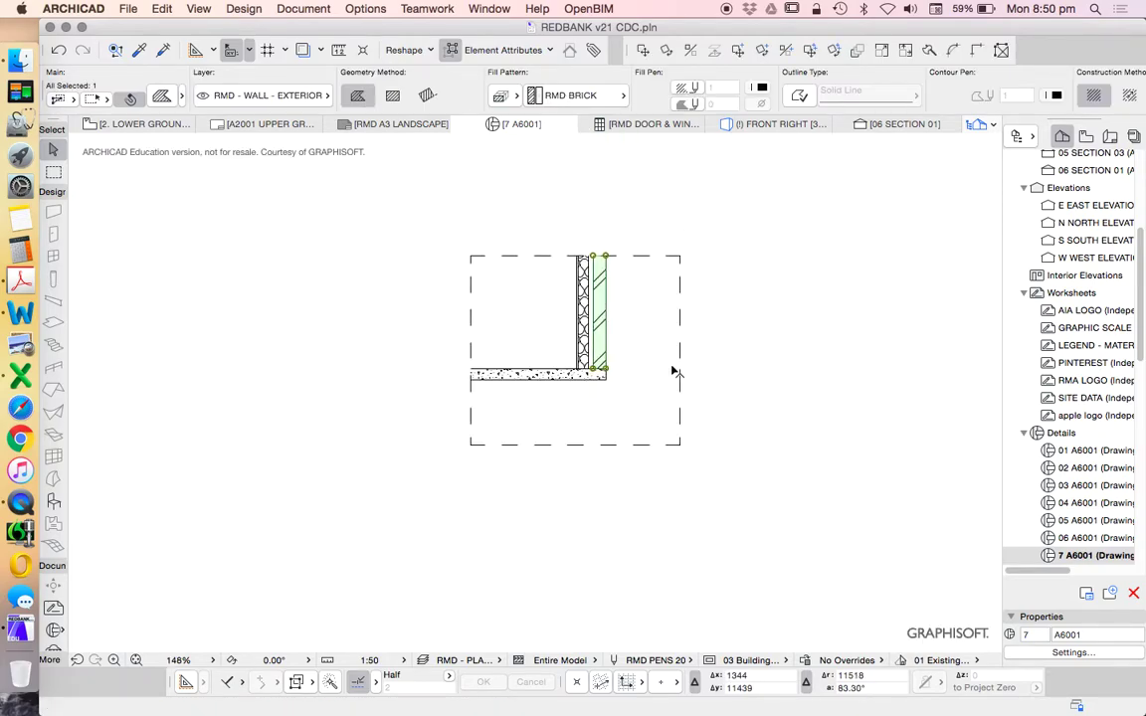
pyautogui.scroll(-3, 674, 372)
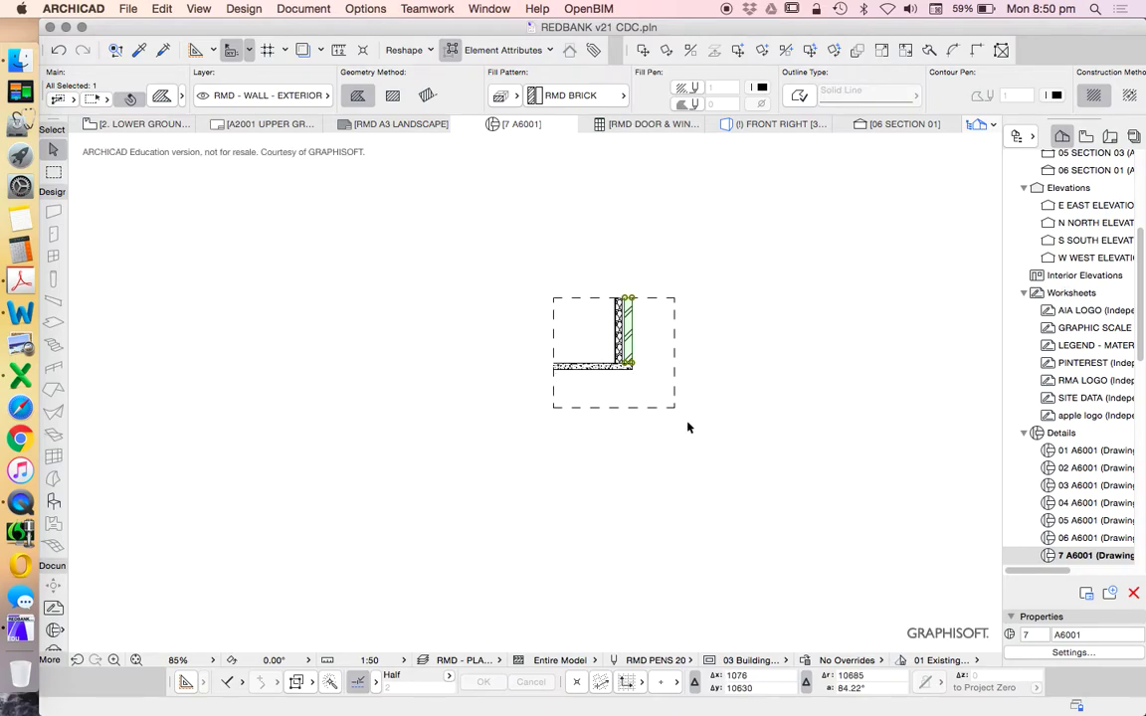
pyautogui.moveTo(718, 457); pyautogui.dragTo(463, 193)
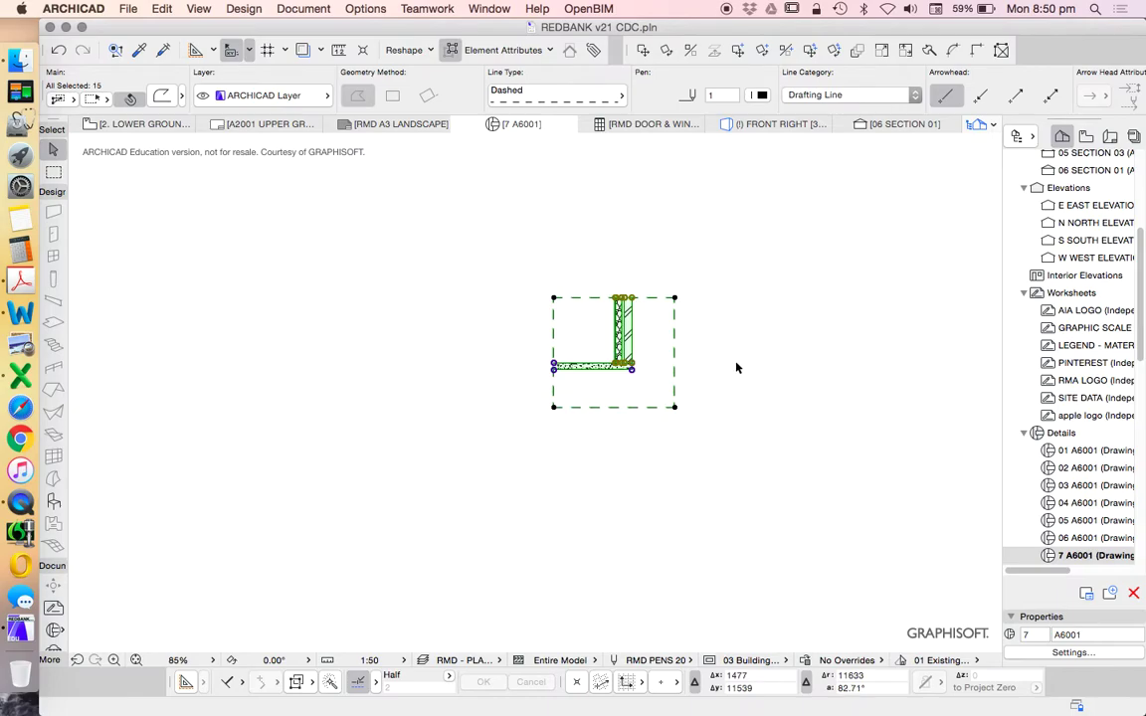
# Create a new independent detail with a blank reference ID and a name beginning with BRICK VENEER FOO.
pyautogui.scroll(-1, 1140, 312)
pyautogui.scroll(-5, 1141, 312)
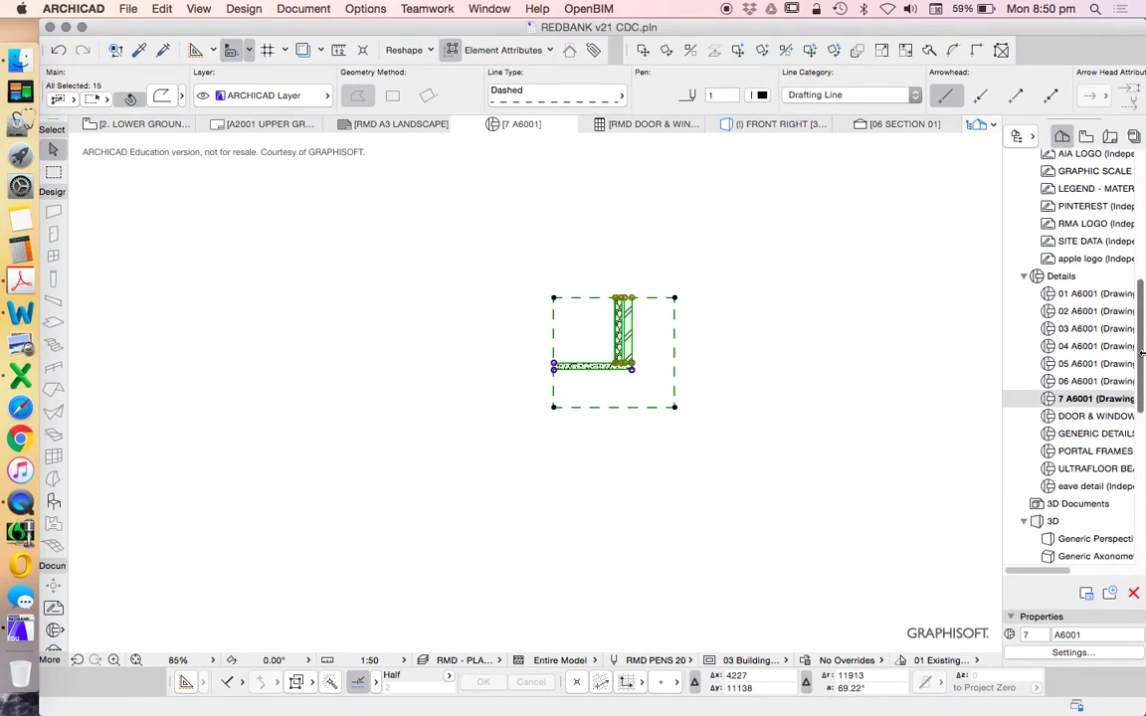
pyautogui.rightClick(1069, 281)
pyautogui.click(1060, 286)
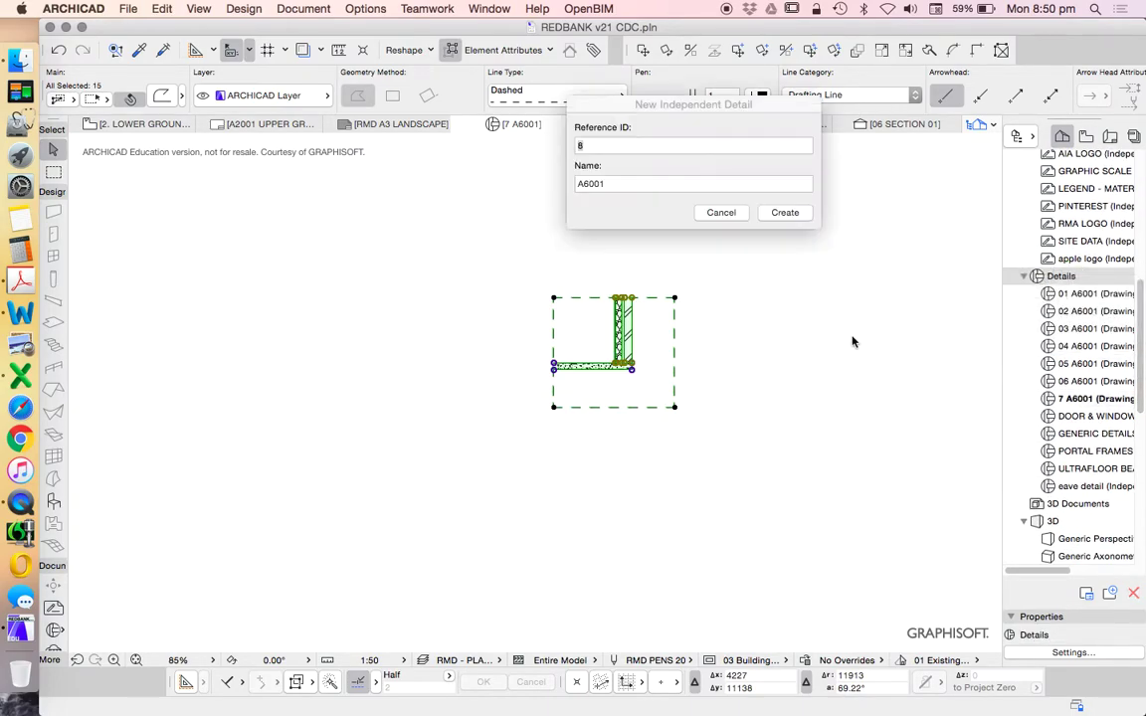
pyautogui.press('Tab')
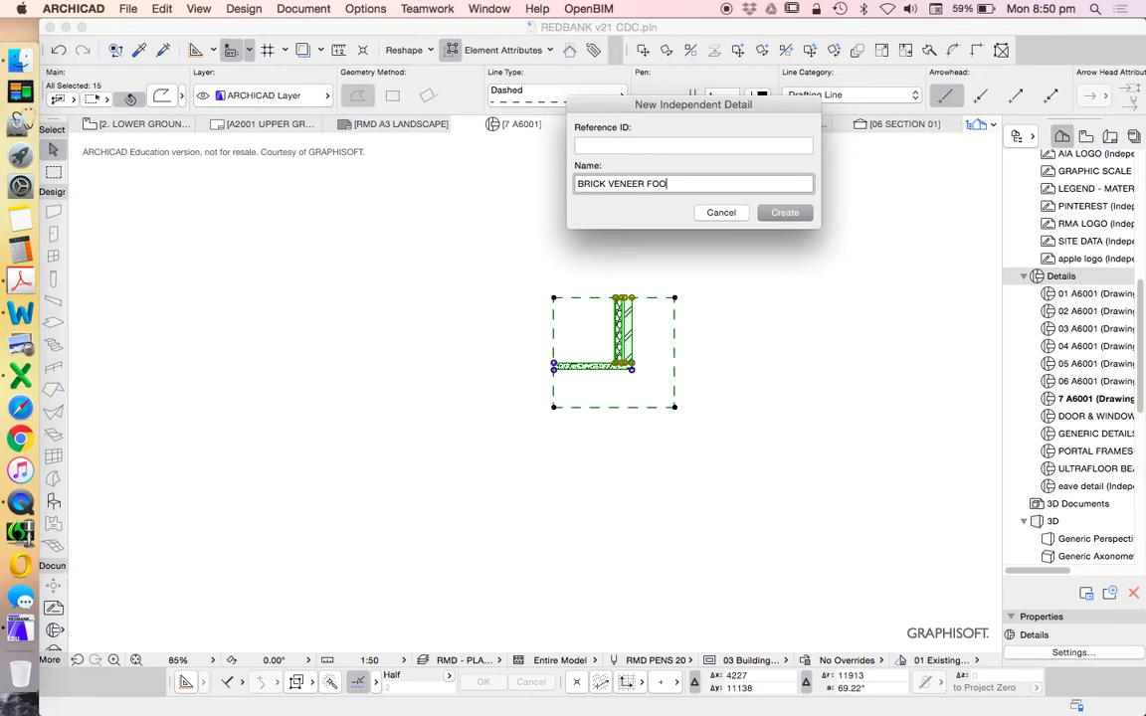
pyautogui.press('Return')
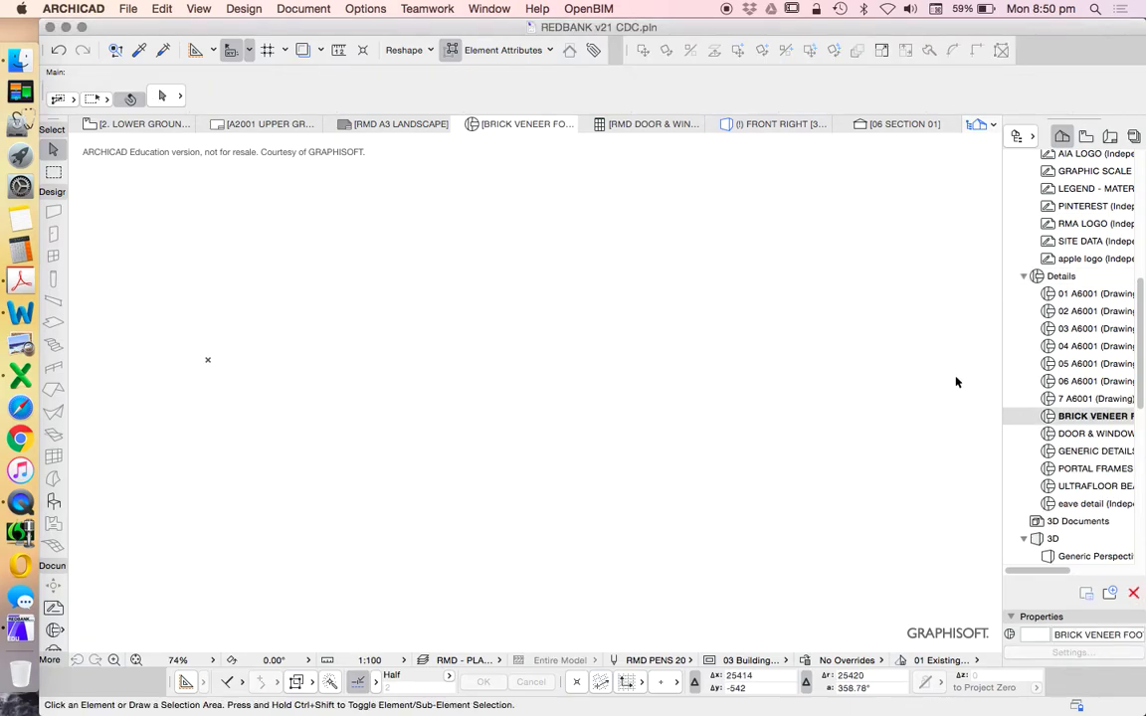
pyautogui.rightClick(1057, 412)
pyautogui.click(1007, 477)
pyautogui.click(789, 216)
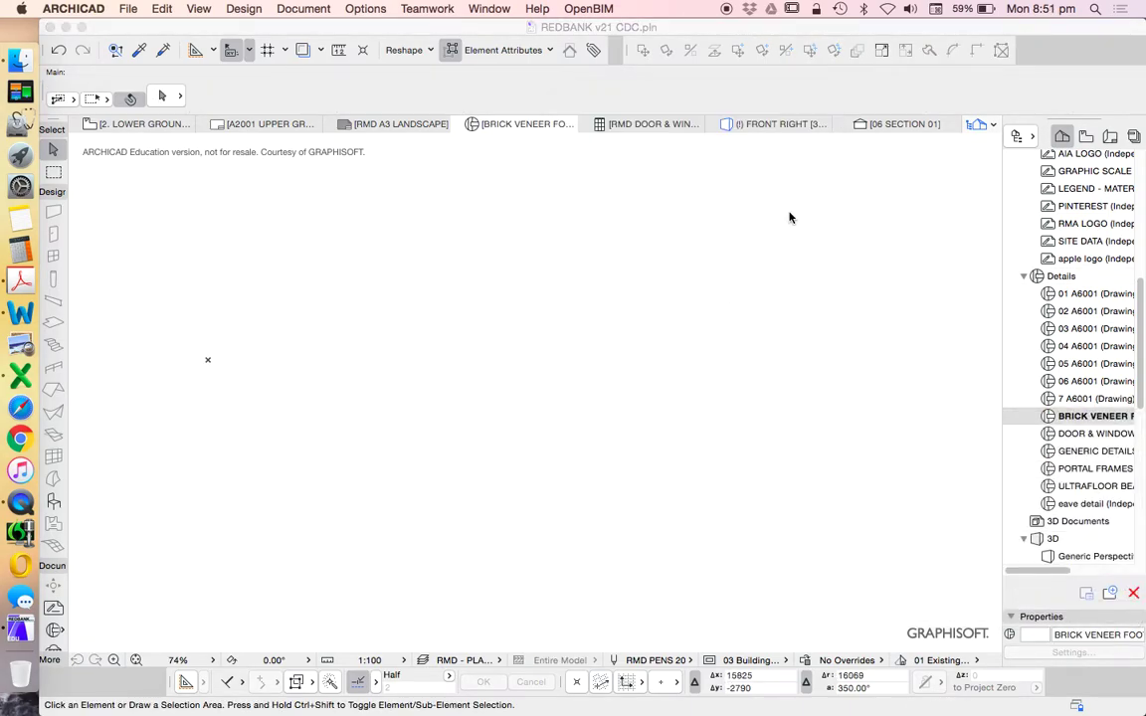
pyautogui.rightClick(692, 275)
pyautogui.click(729, 287)
pyautogui.press('super+v')
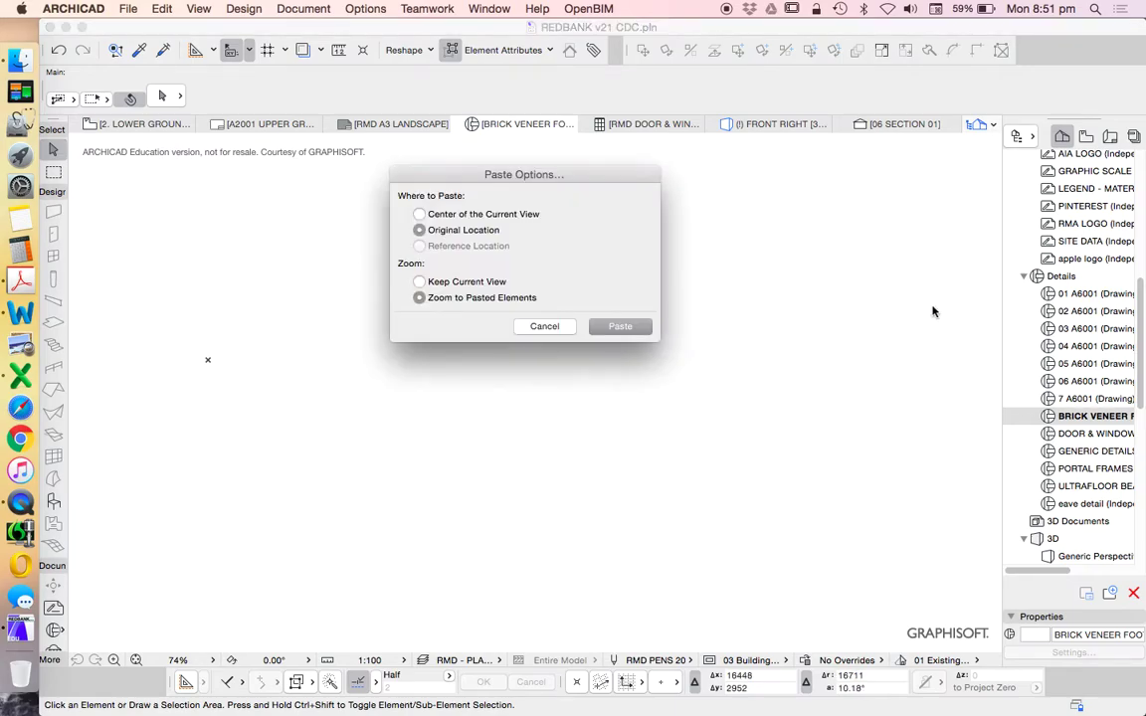
pyautogui.press('Escape')
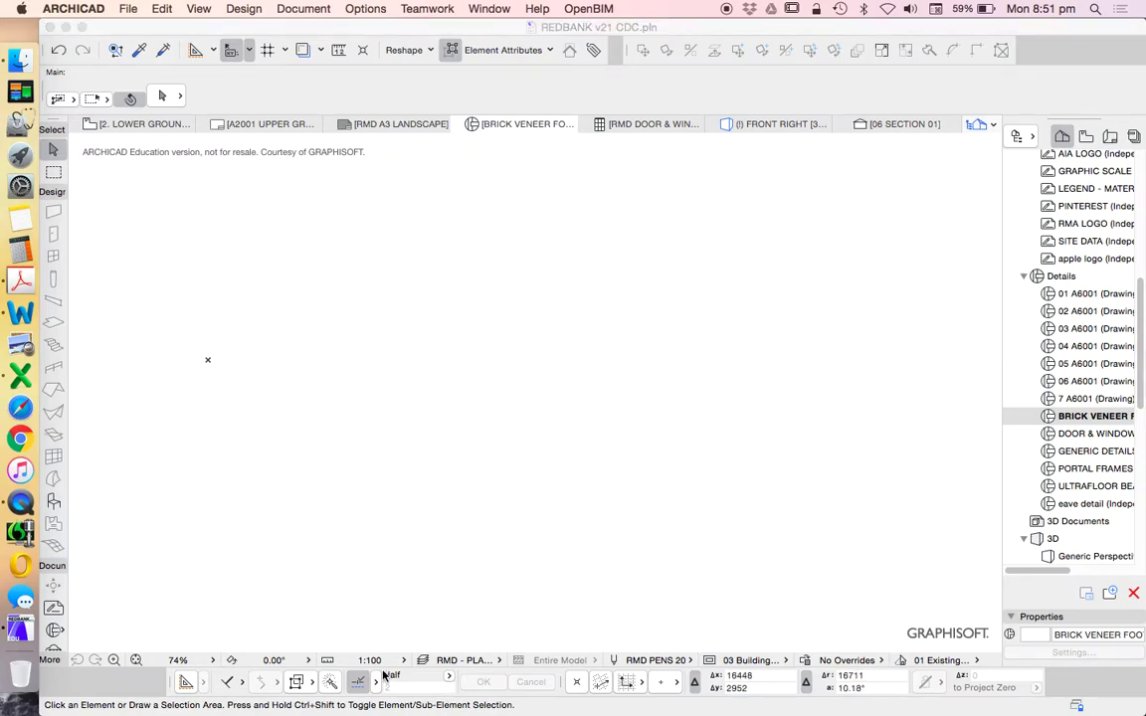
# Set the new detail's scale to 1:10 and paste the copied elements at their original location, zooming to the pasted elements.
pyautogui.click(370, 659)
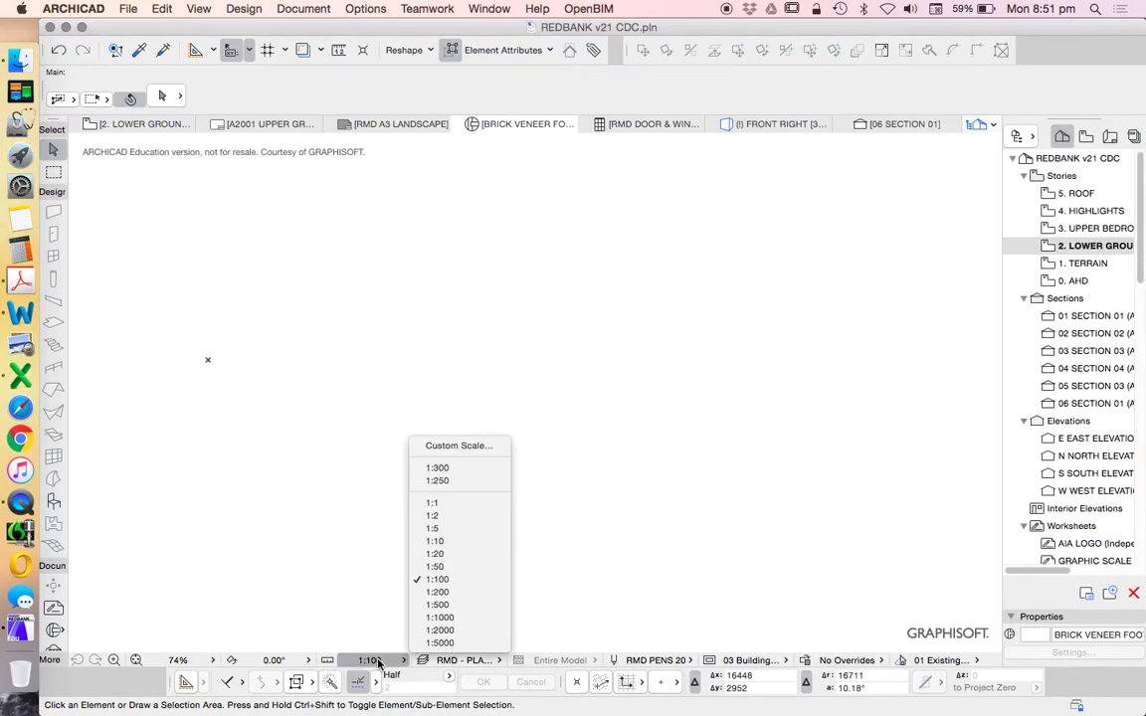
pyautogui.click(448, 546)
pyautogui.rightClick(579, 345)
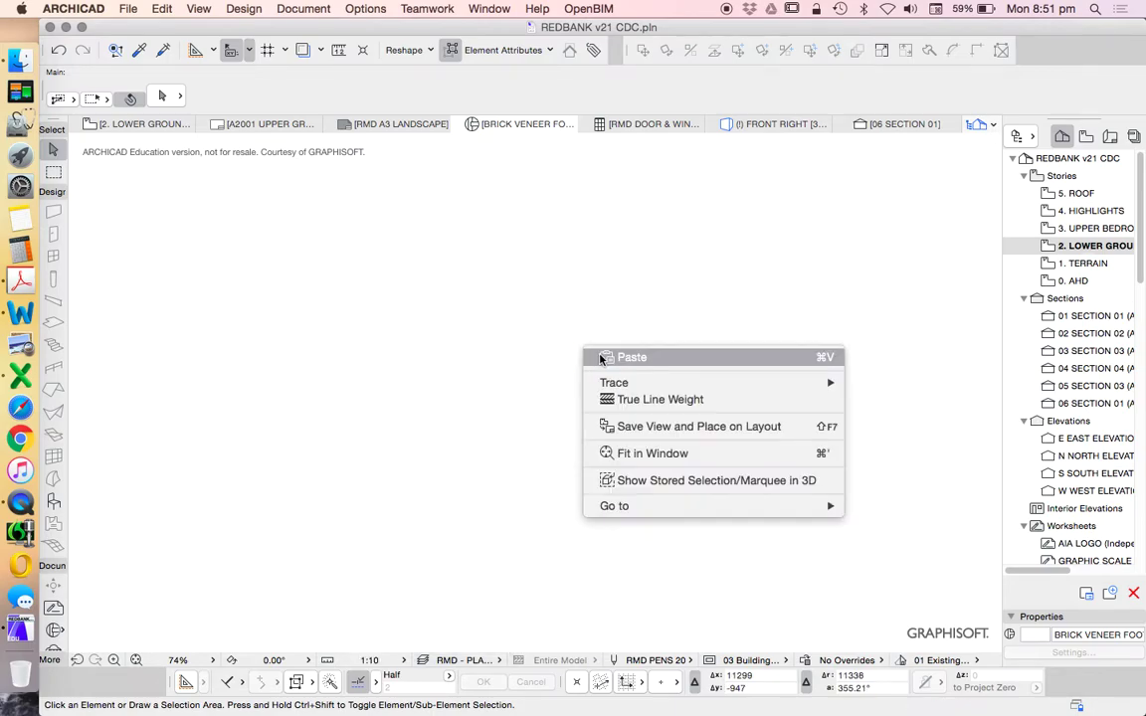
pyautogui.click(607, 357)
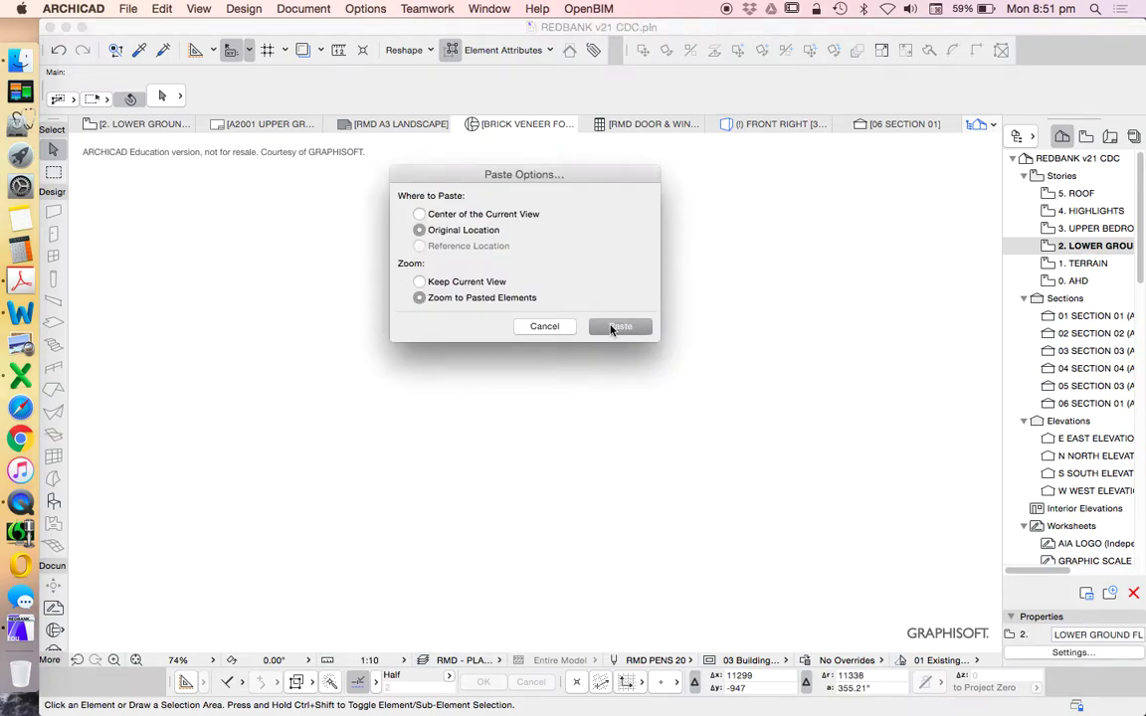
pyautogui.click(617, 326)
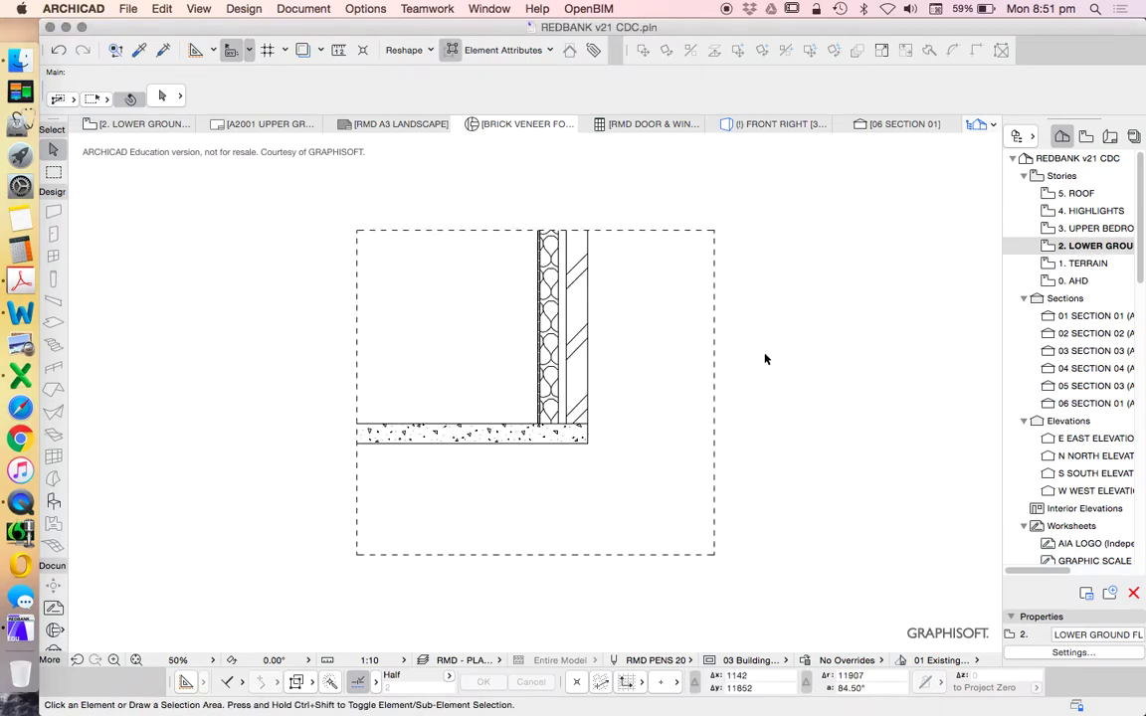
# Draw a single vertical line in red pen 245 through the slab's full thickness, aligned with the cavity-side face of the insulation layer.
pyautogui.scroll(10, 542, 413)
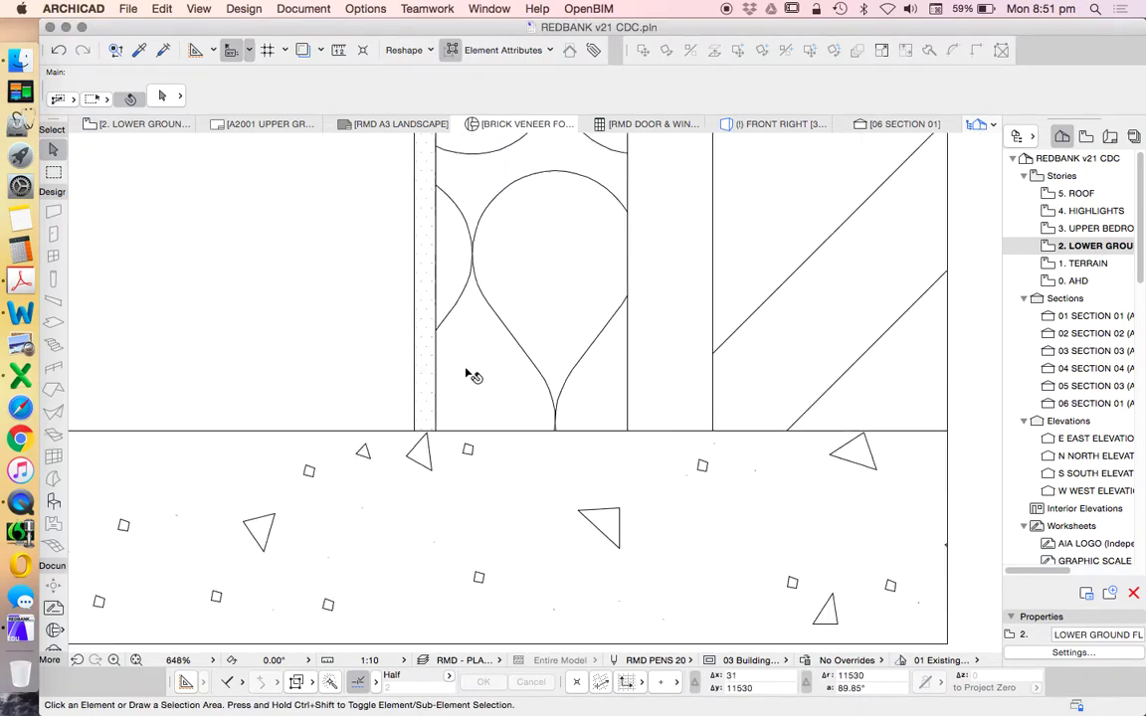
pyautogui.scroll(-12, 467, 374)
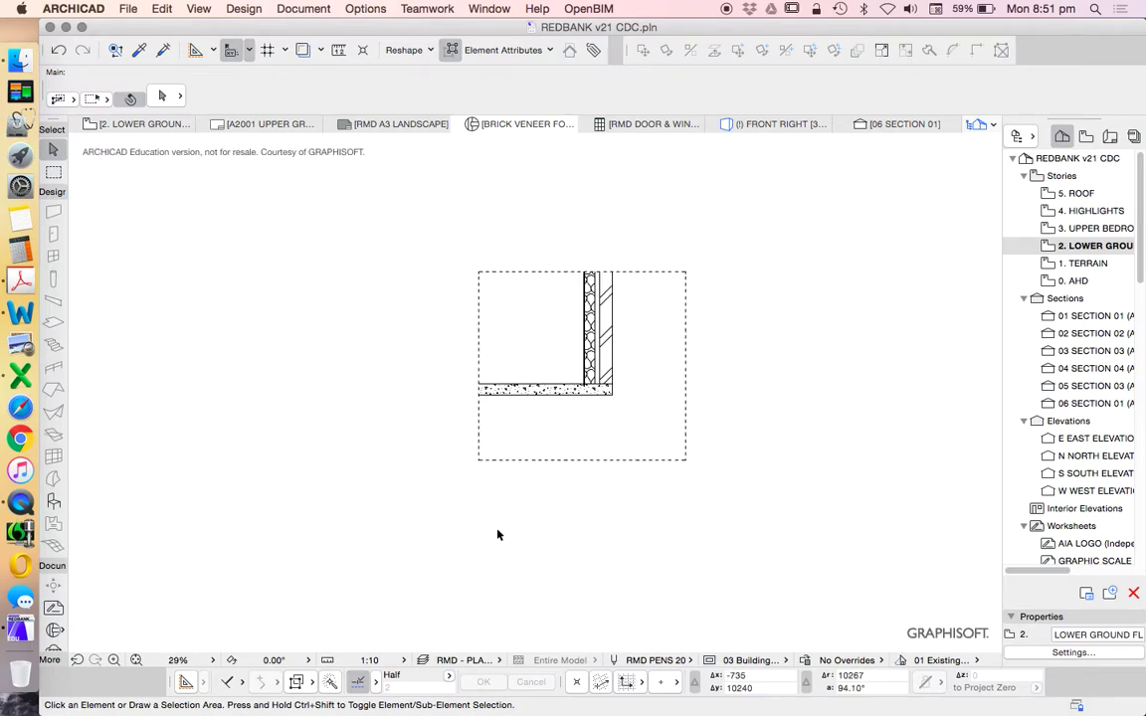
pyautogui.scroll(2, 610, 430)
pyautogui.scroll(1, 610, 431)
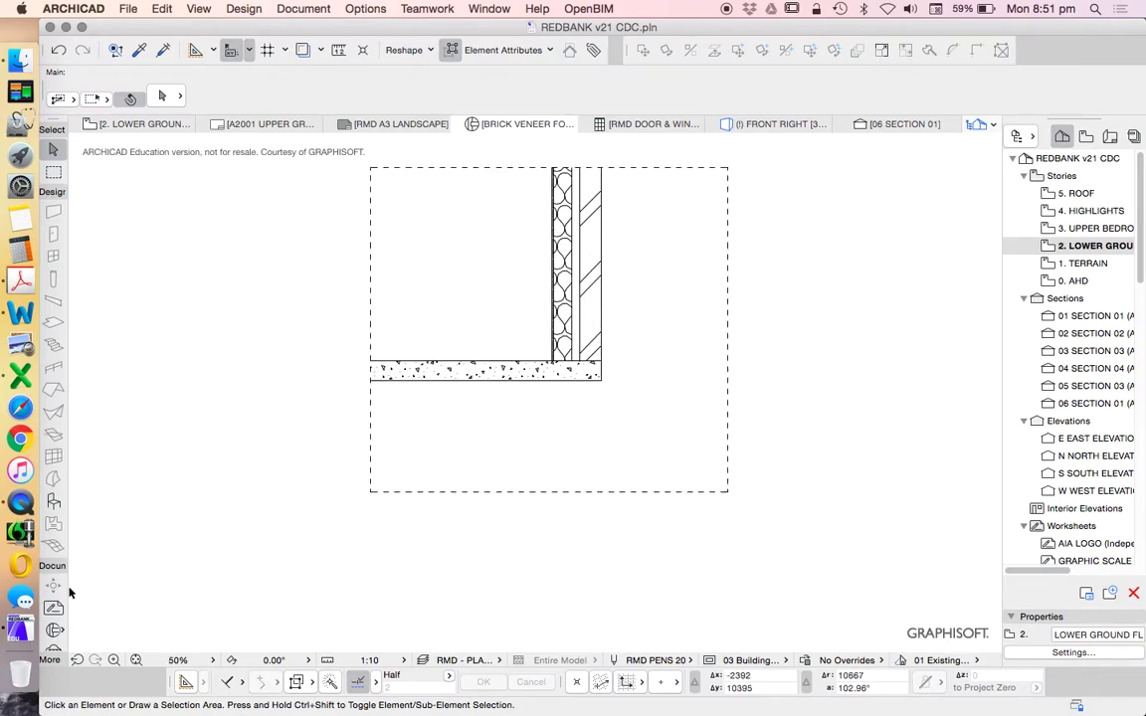
pyautogui.click(52, 191)
pyautogui.click(53, 341)
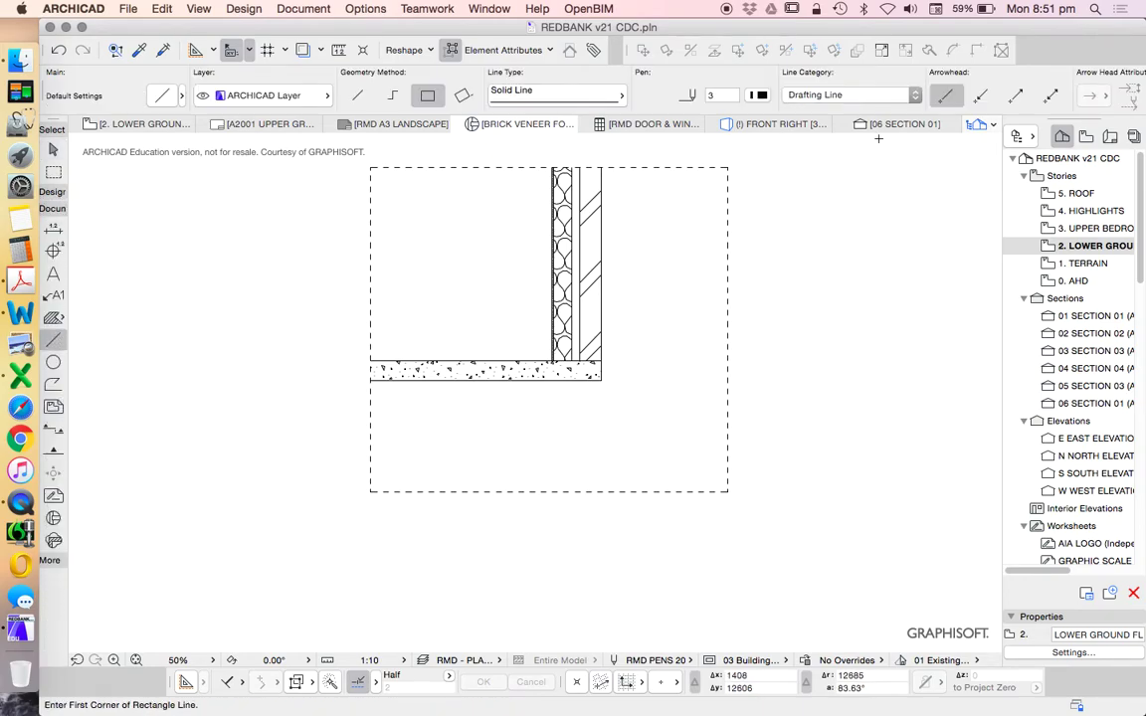
pyautogui.click(763, 100)
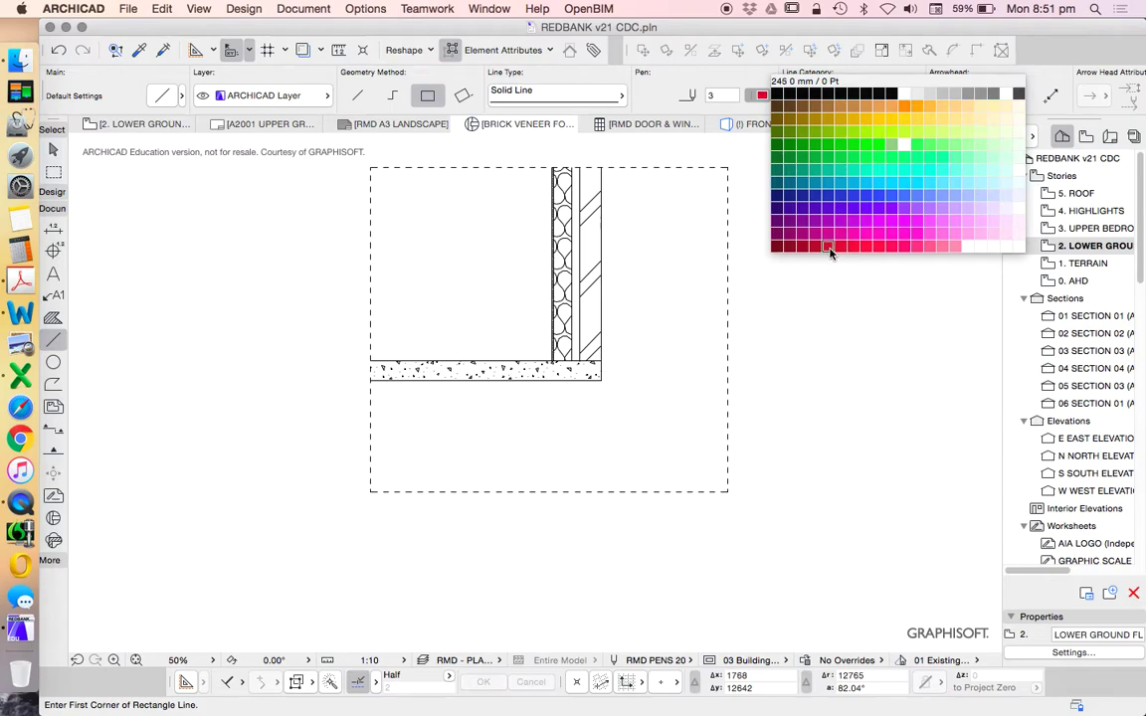
pyautogui.click(752, 229)
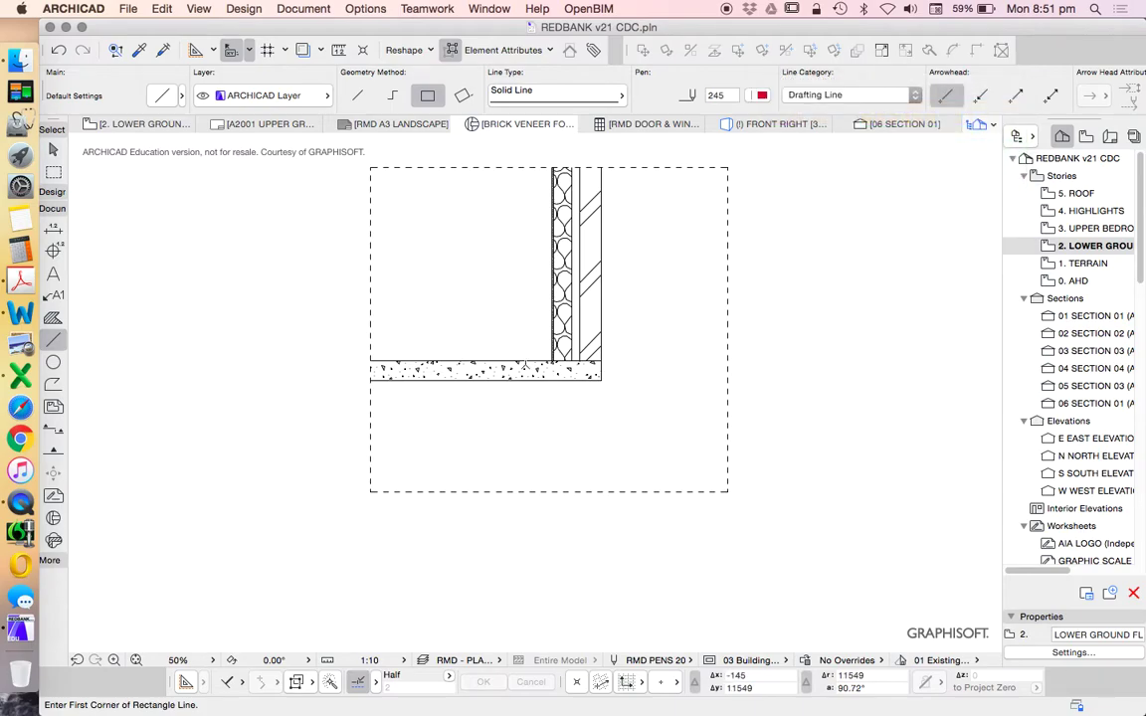
pyautogui.scroll(8, 507, 345)
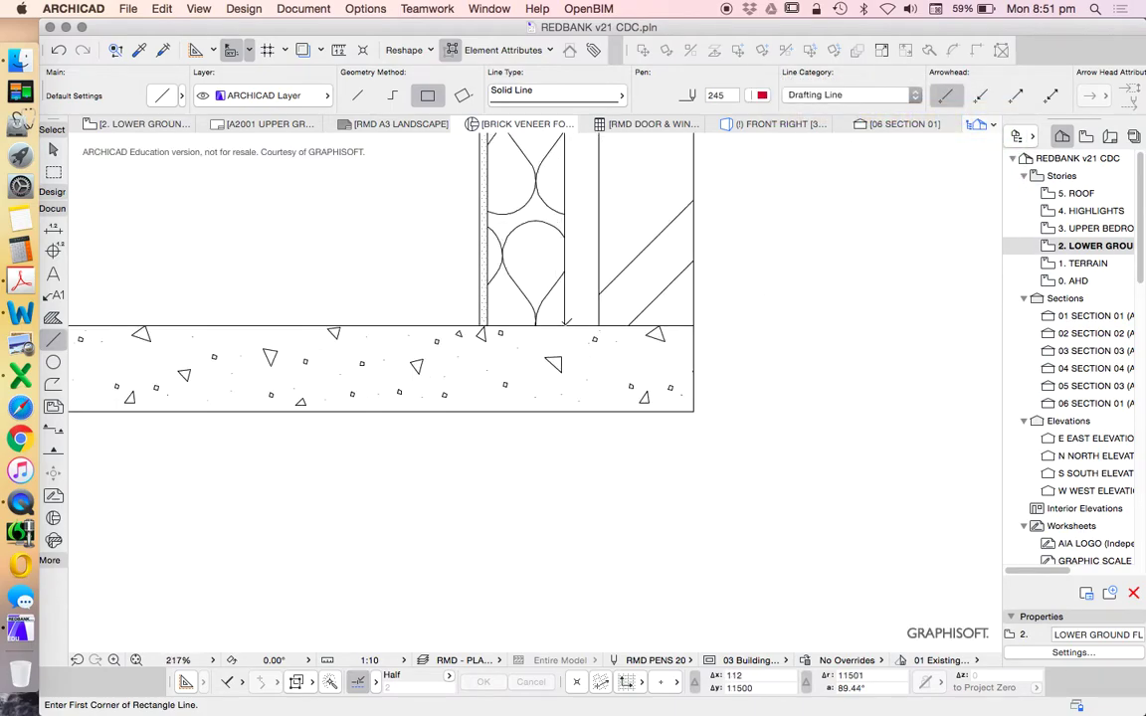
pyautogui.click(567, 323)
pyautogui.click(568, 408)
pyautogui.click(357, 94)
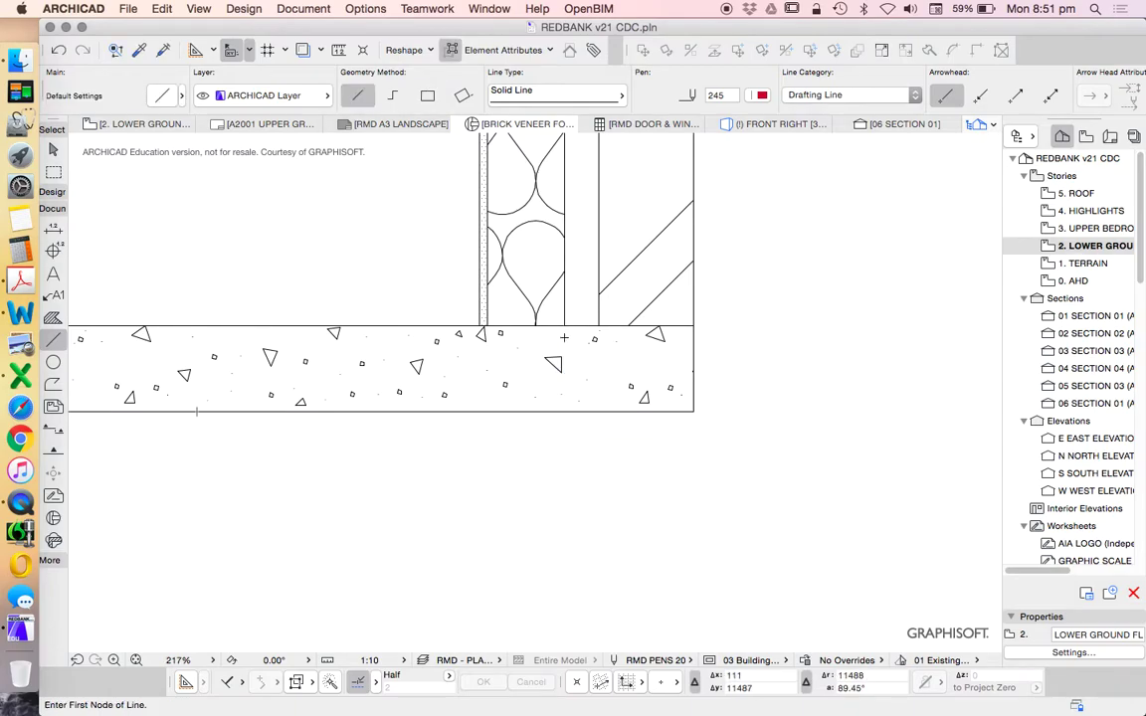
pyautogui.click(564, 325)
pyautogui.click(564, 410)
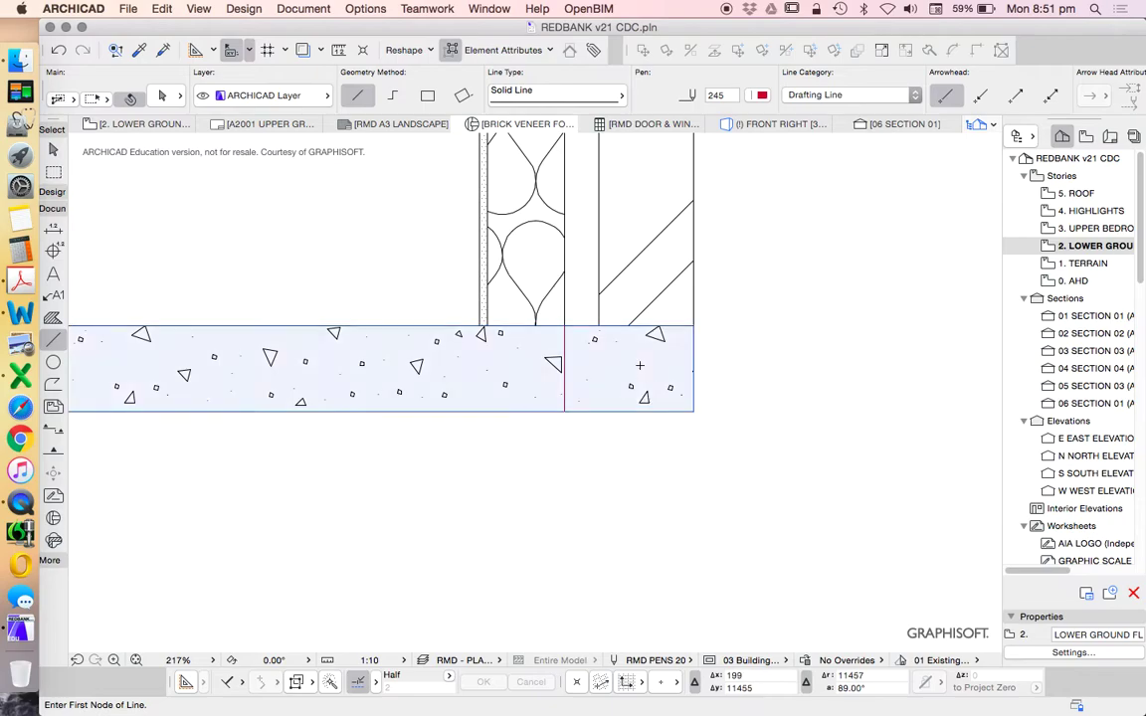
pyautogui.press('Escape')
# Offset the end edge of the concrete slab fill 150 mm inwards to the red vertical line.
pyautogui.click(643, 387)
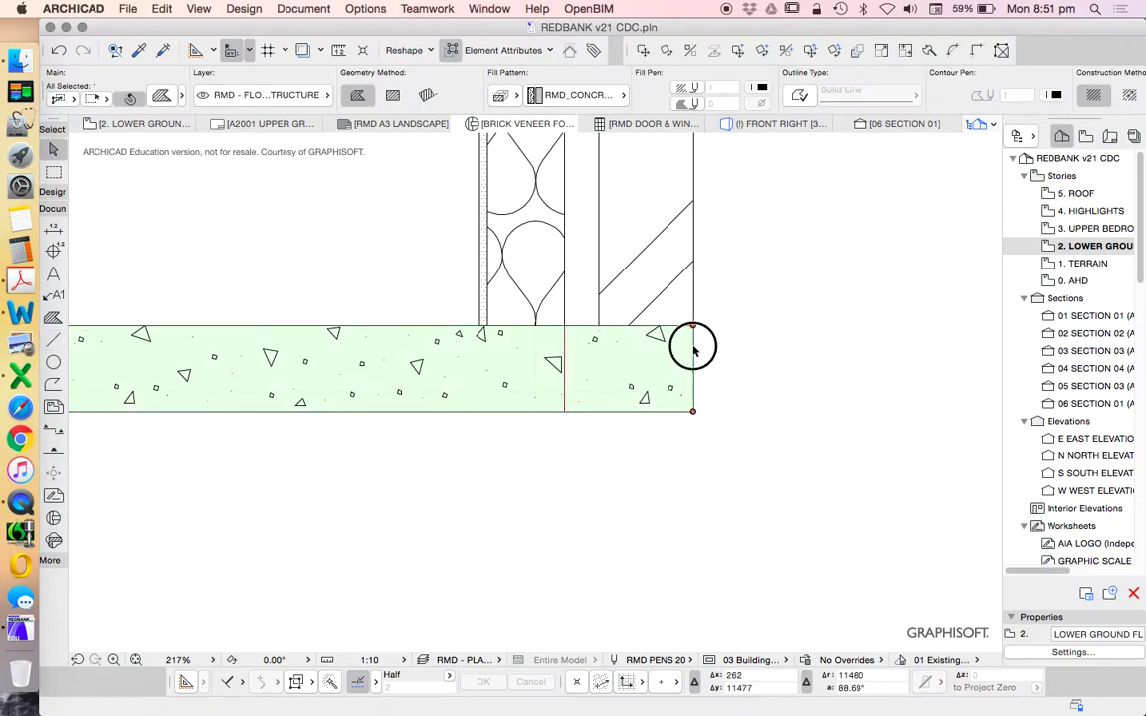
pyautogui.click(694, 345)
pyautogui.click(829, 422)
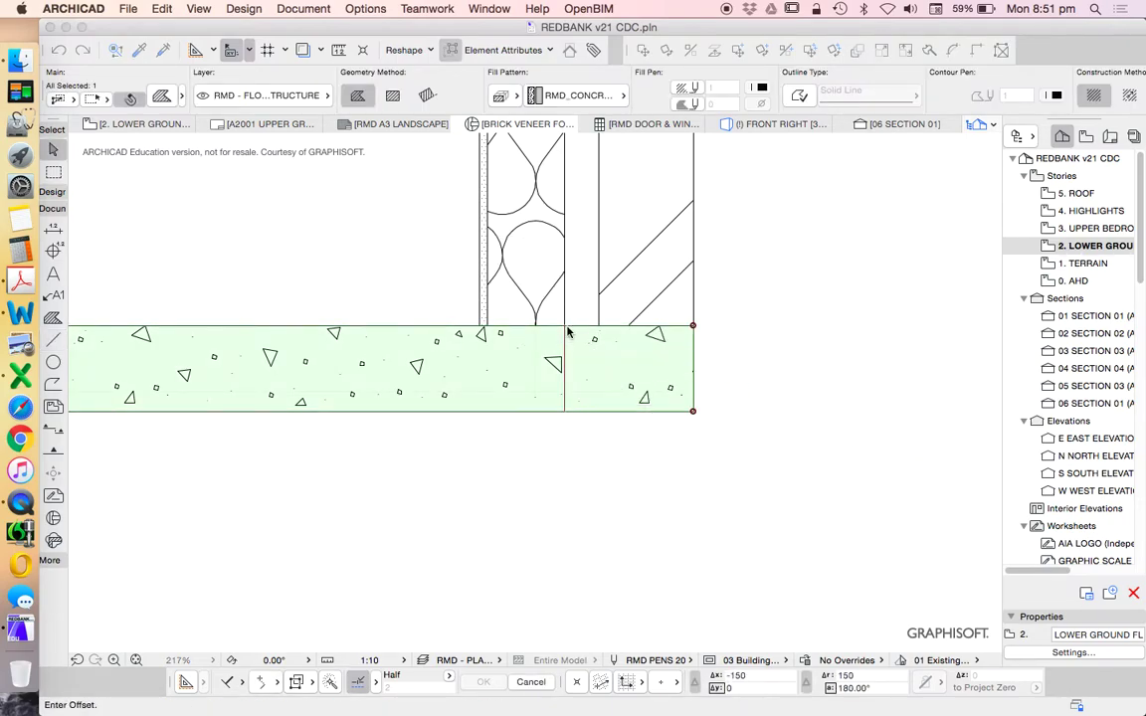
pyautogui.click(565, 327)
pyautogui.click(636, 372)
# Remove the leftover slab outline beyond the red line, beneath the cavity and brickwork.
pyautogui.scroll(-5, 614, 351)
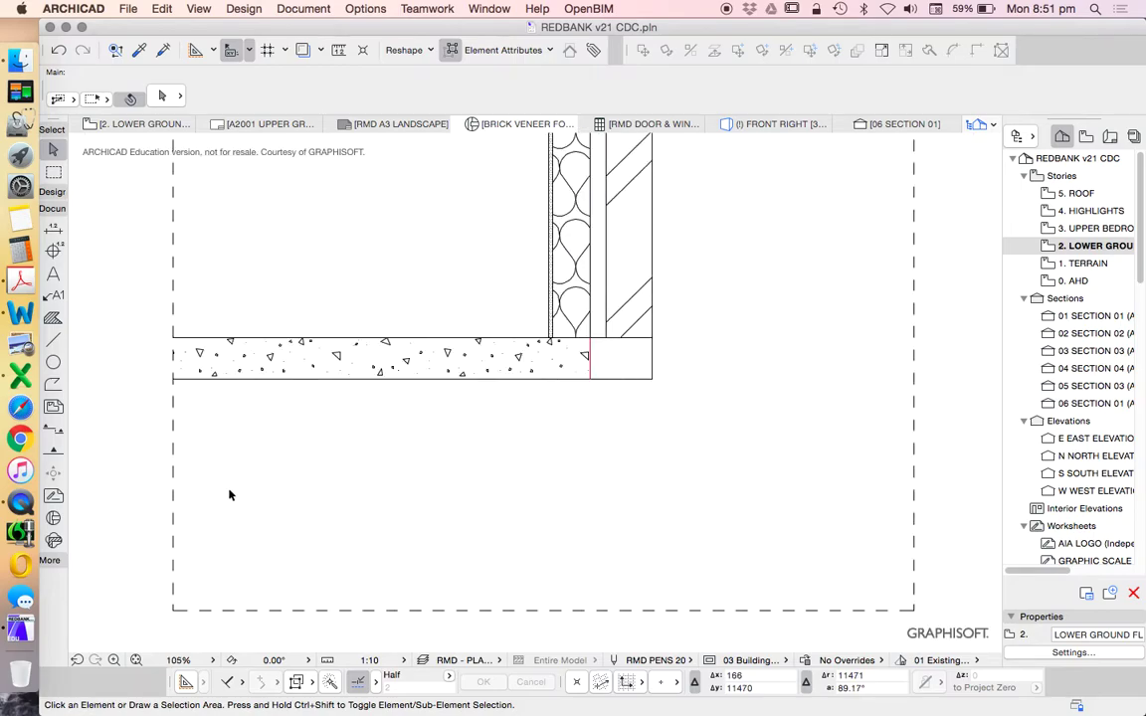
pyautogui.scroll(7, 600, 355)
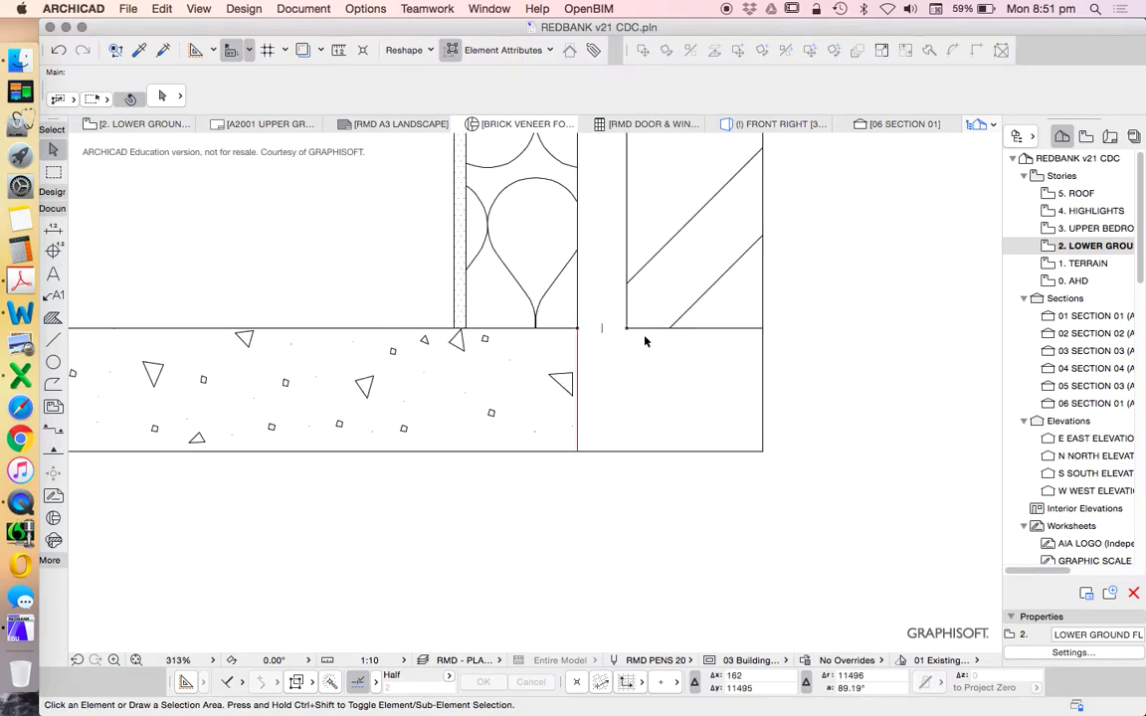
pyautogui.scroll(-1, 718, 350)
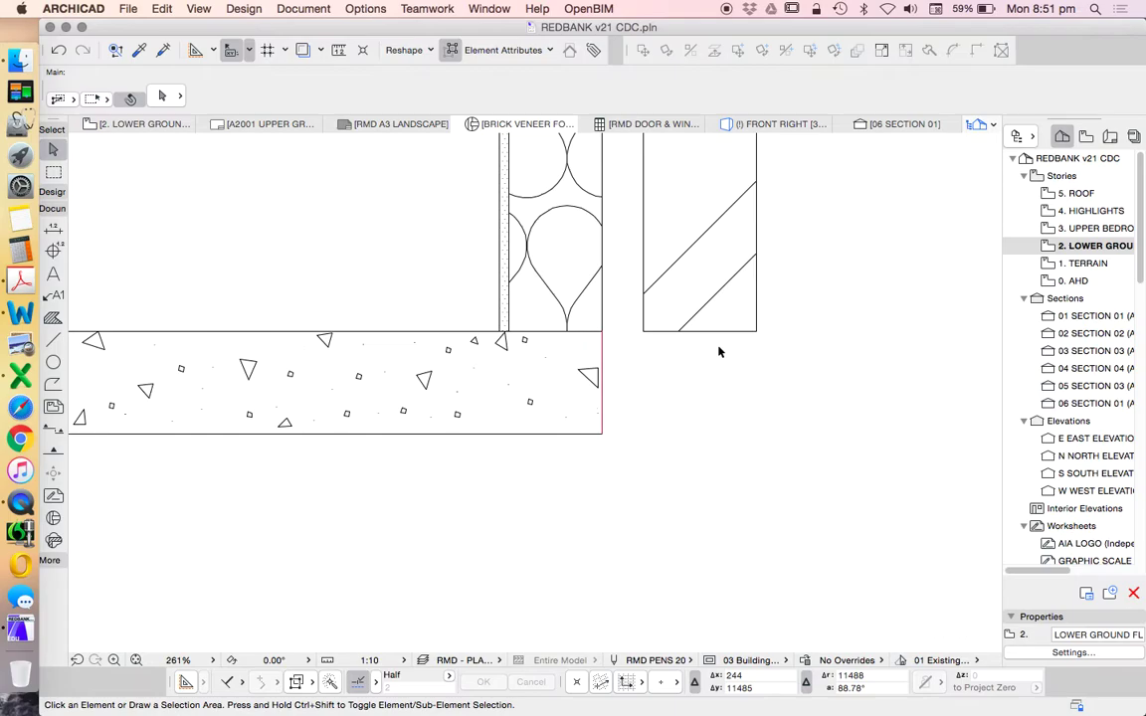
# Change the vertical line at the slab's end to pen 248 and pick up its settings.
pyautogui.click(604, 346)
pyautogui.click(762, 95)
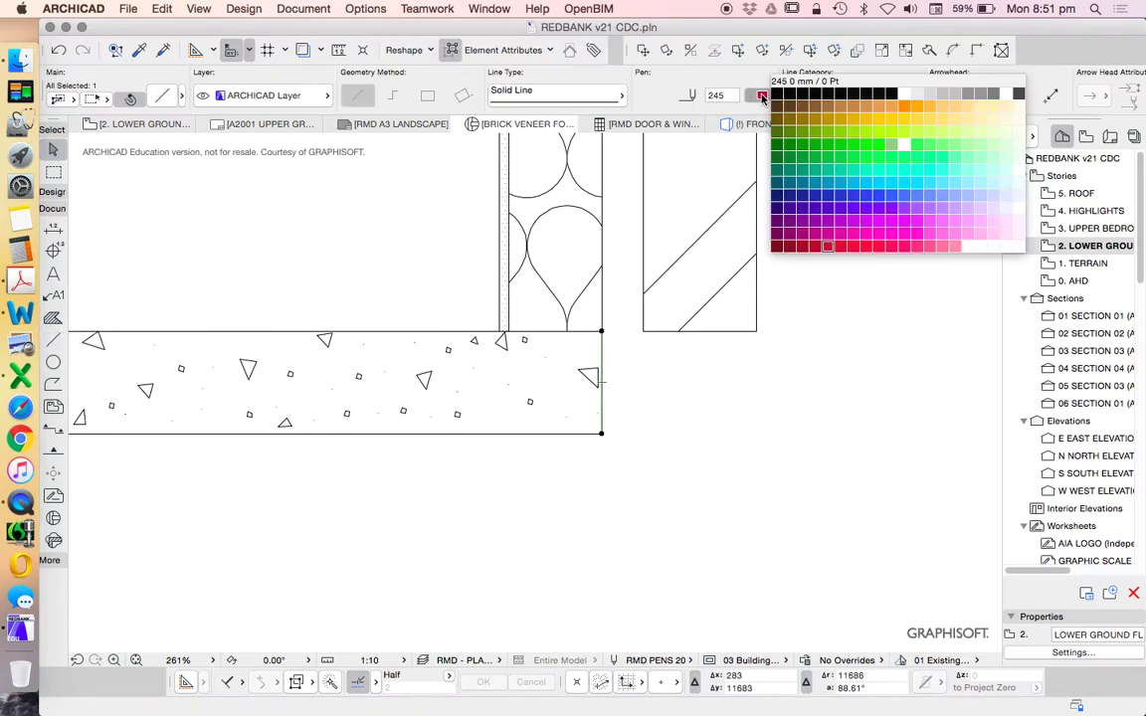
pyautogui.click(867, 246)
pyautogui.click(611, 350)
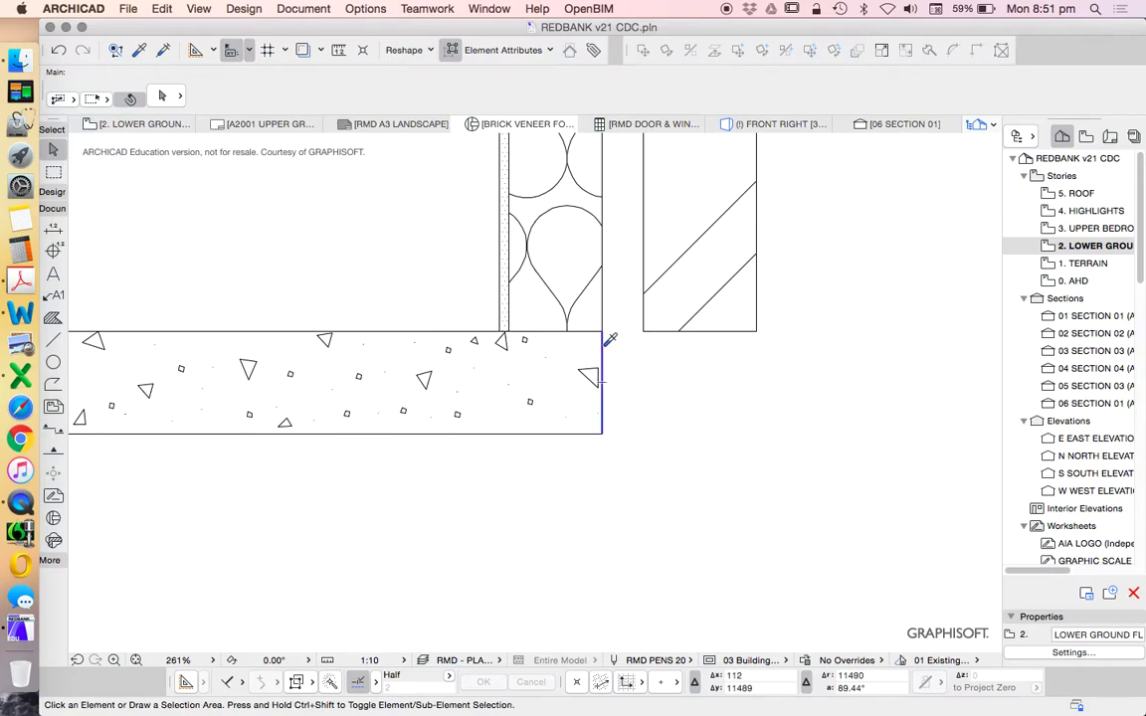
# Outline the brickwork extension below the brick skin in pen 248, about 170 mm deep and matching the brick's width.
pyautogui.keyDown('alt'); pyautogui.click(603, 345); pyautogui.keyUp('alt')
pyautogui.scroll(-3, 685, 295)
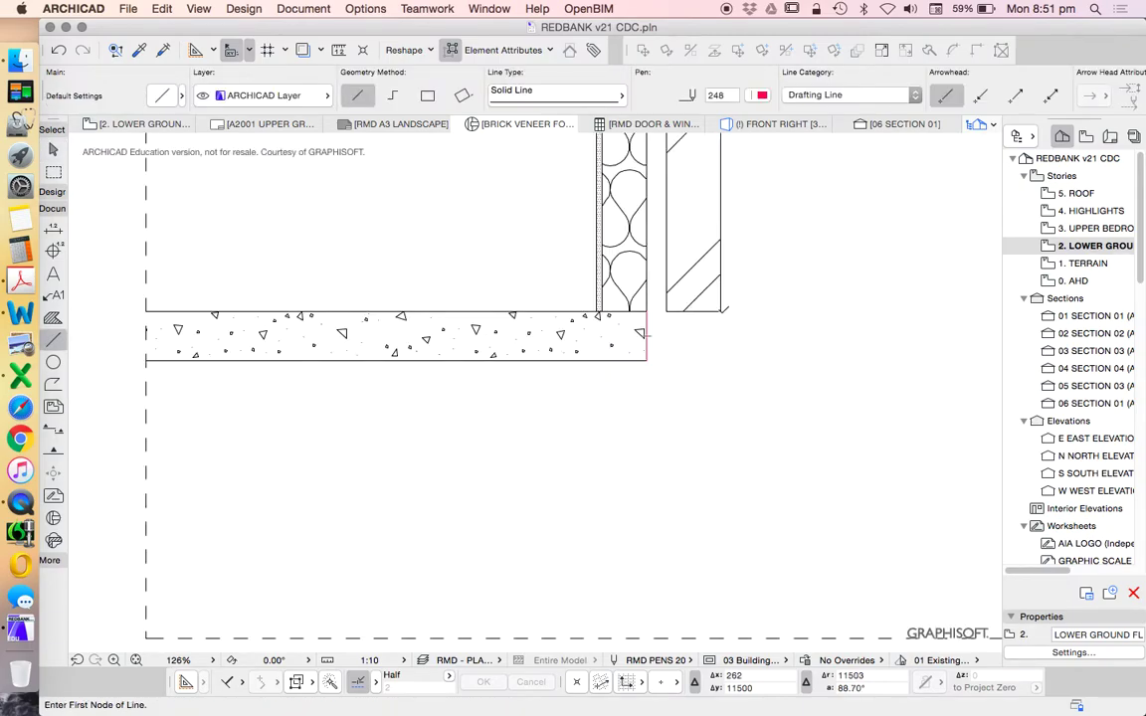
pyautogui.click(720, 312)
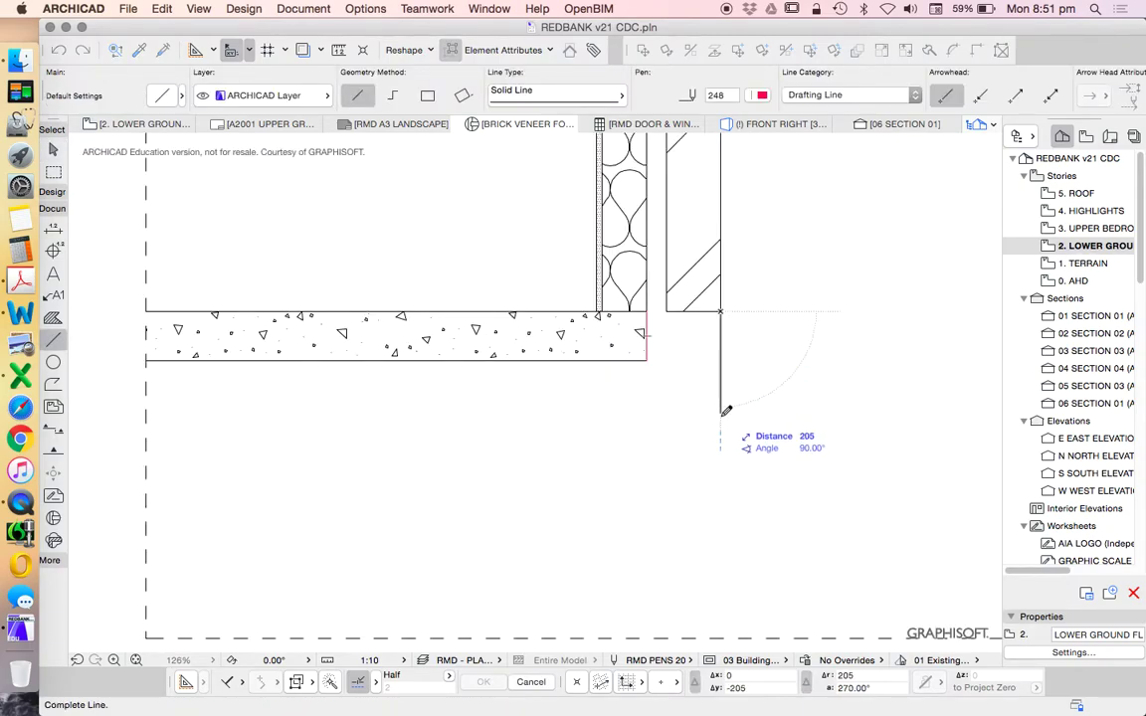
pyautogui.write('170')
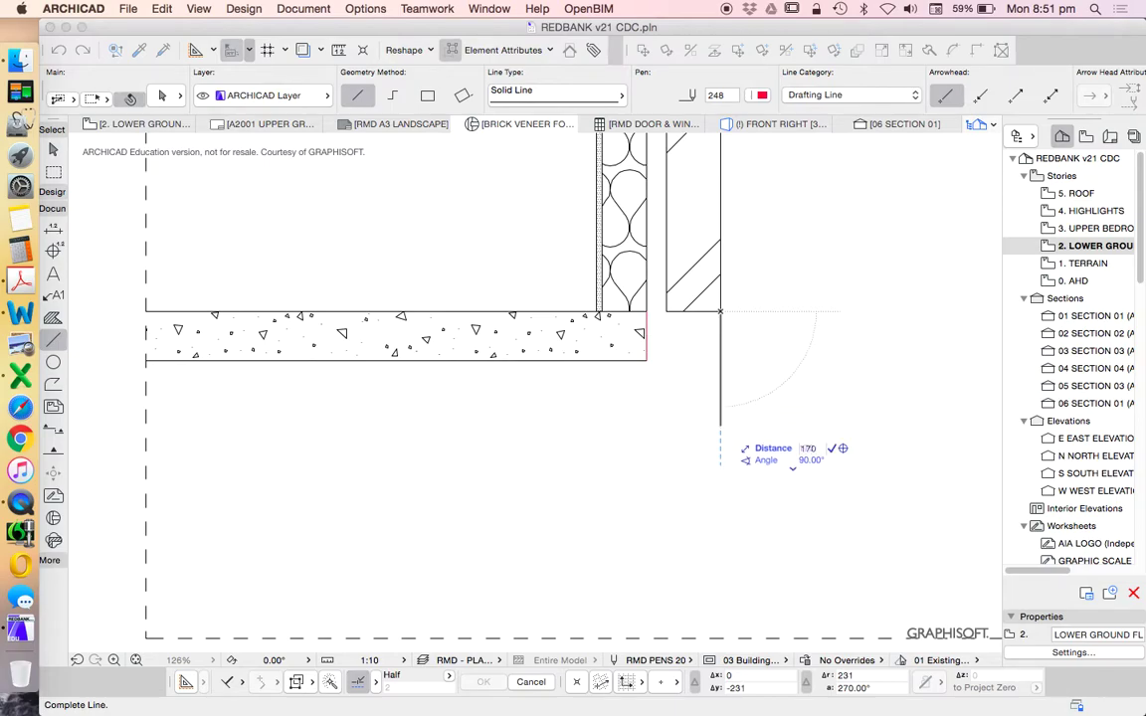
pyautogui.press('Return')
pyautogui.click(720, 395)
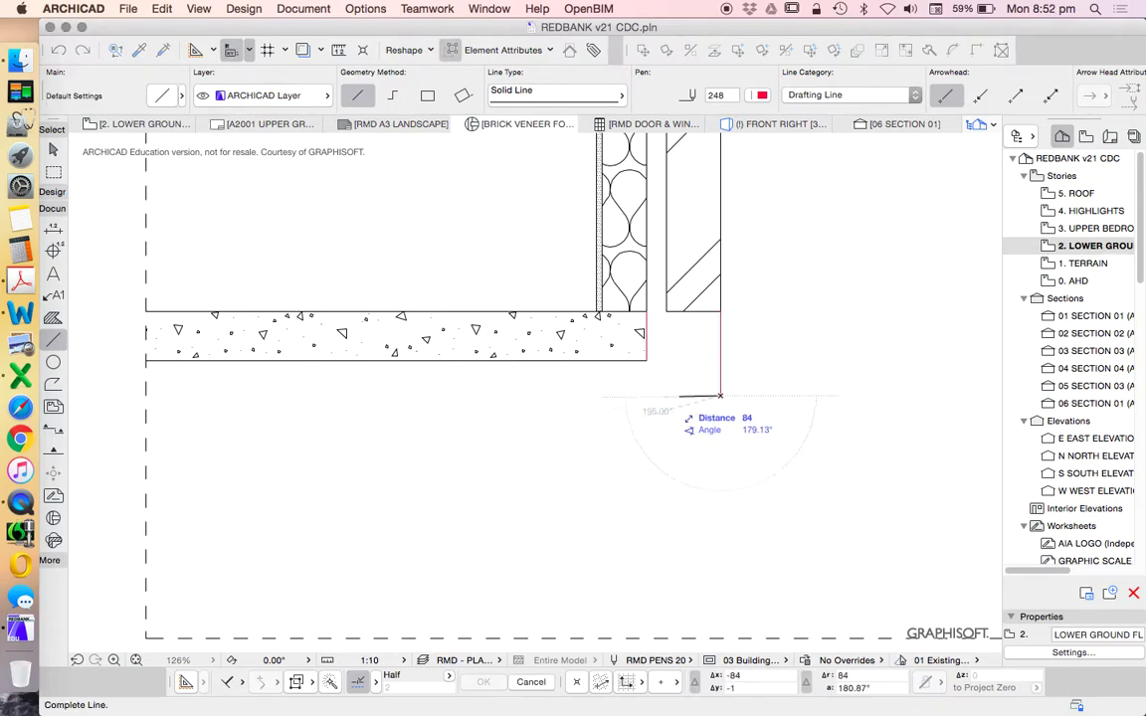
pyautogui.click(665, 395)
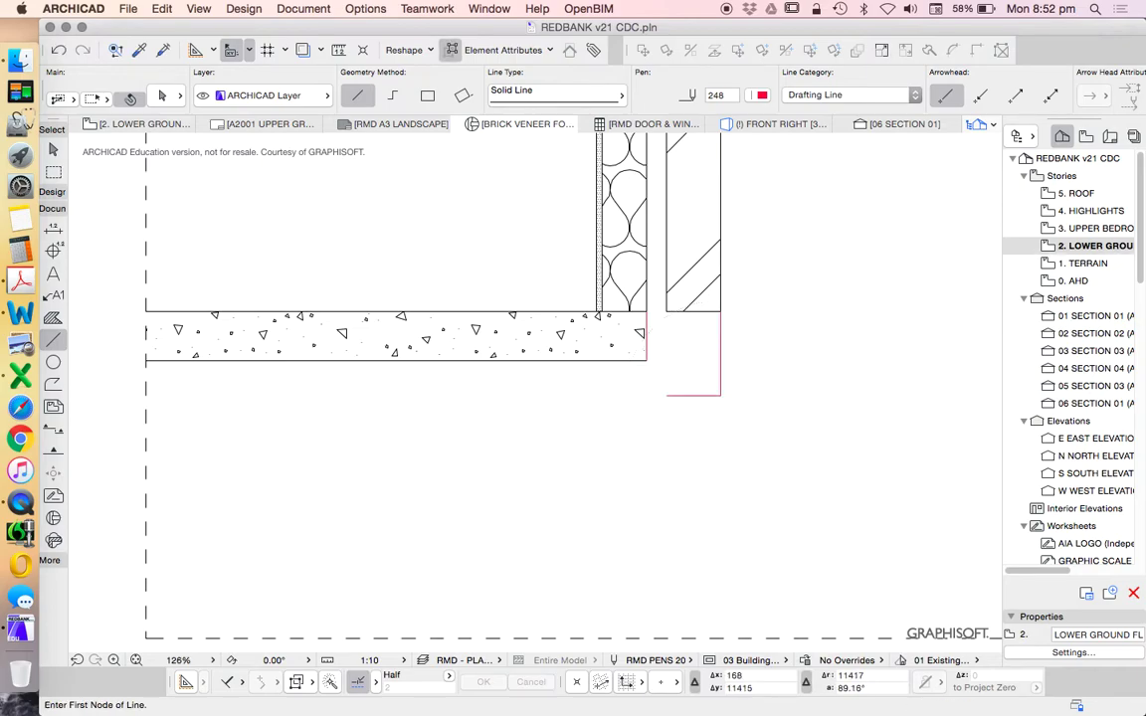
pyautogui.click(665, 395)
pyautogui.click(667, 311)
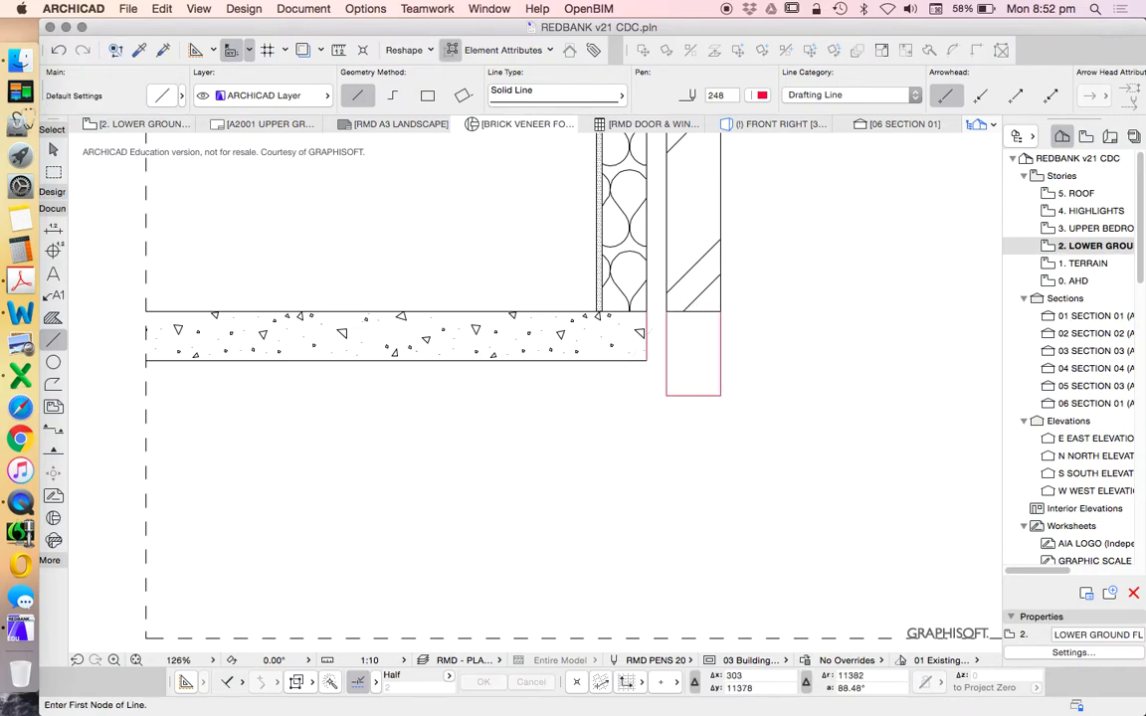
# Fill the new brickwork extension outline with the RMD BRICK fill, using the settings of the brick skin above.
pyautogui.scroll(-2, 748, 333)
pyautogui.scroll(3, 751, 365)
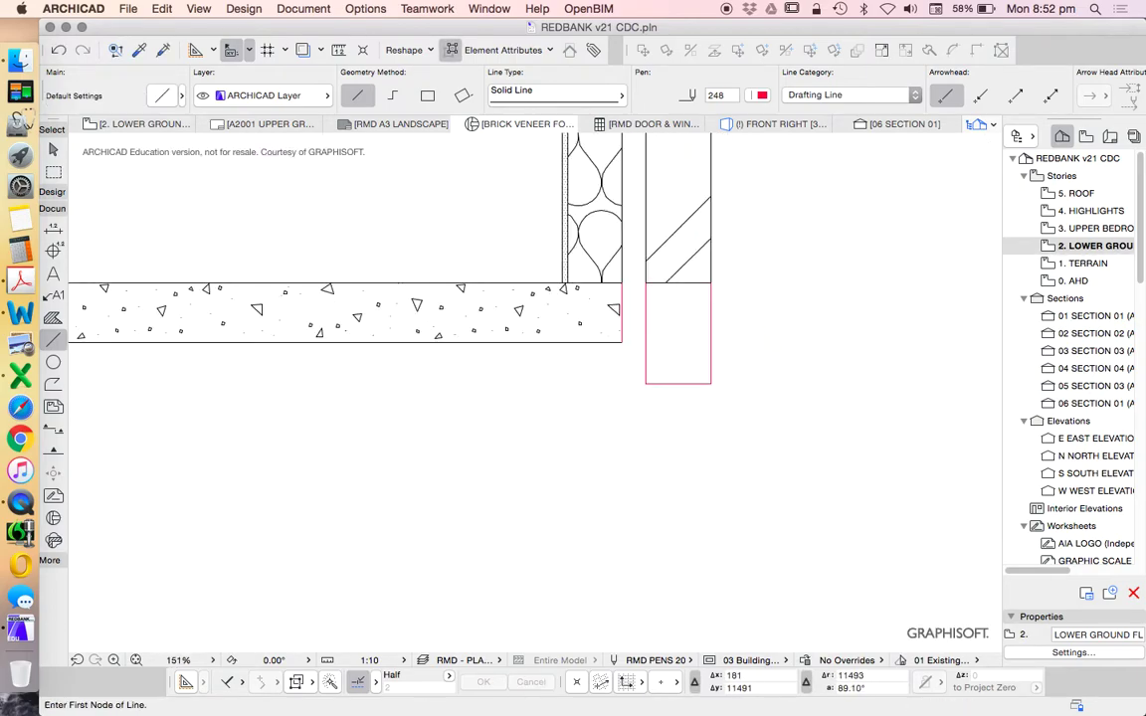
pyautogui.scroll(-3, 690, 376)
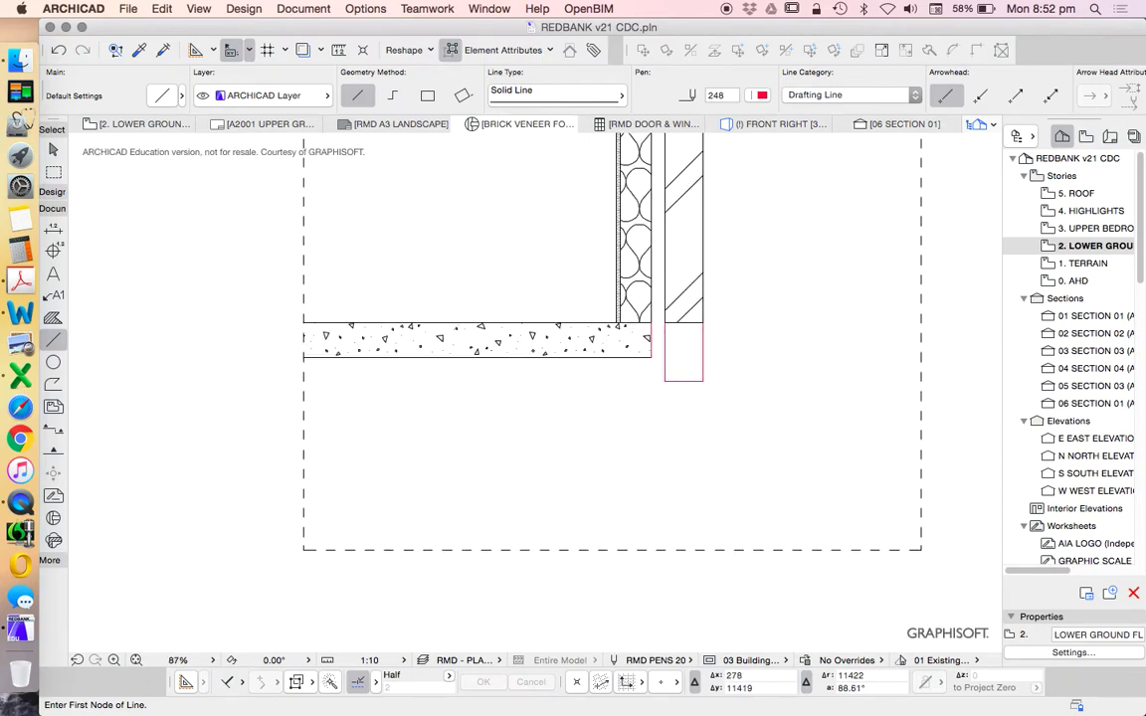
pyautogui.scroll(2, 702, 340)
pyautogui.keyDown('alt'); pyautogui.click(671, 258); pyautogui.keyUp('alt')
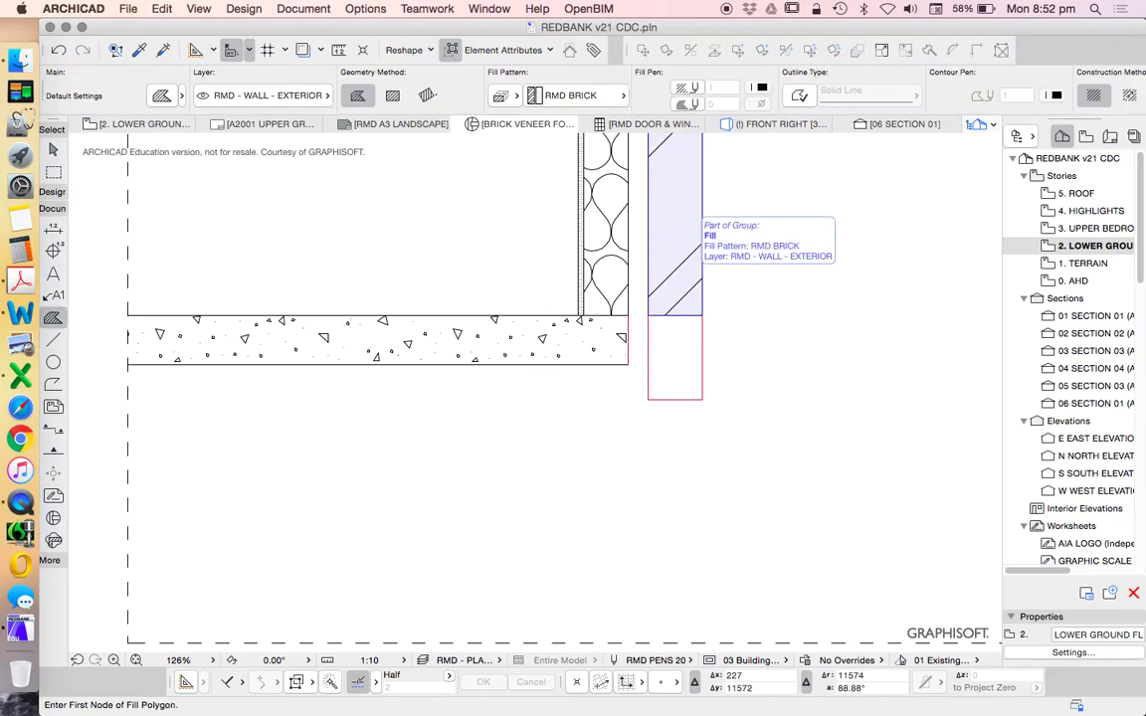
pyautogui.click(674, 335)
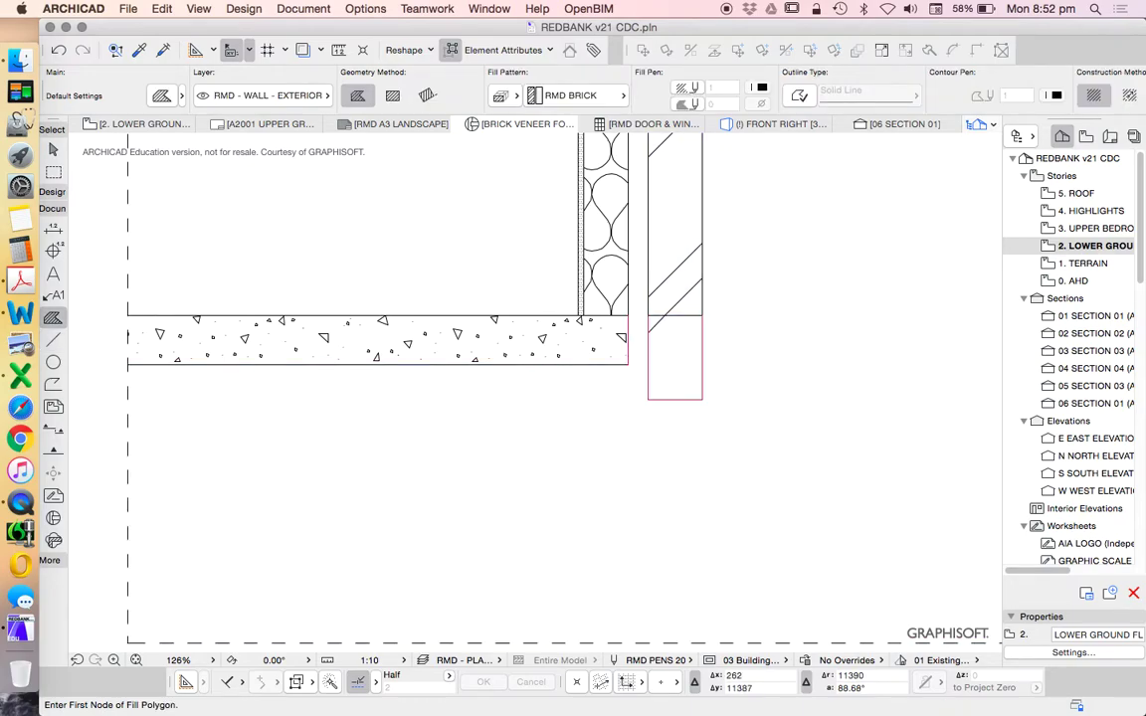
pyautogui.press('Escape')
pyautogui.scroll(-6, 660, 363)
pyautogui.scroll(3, 692, 396)
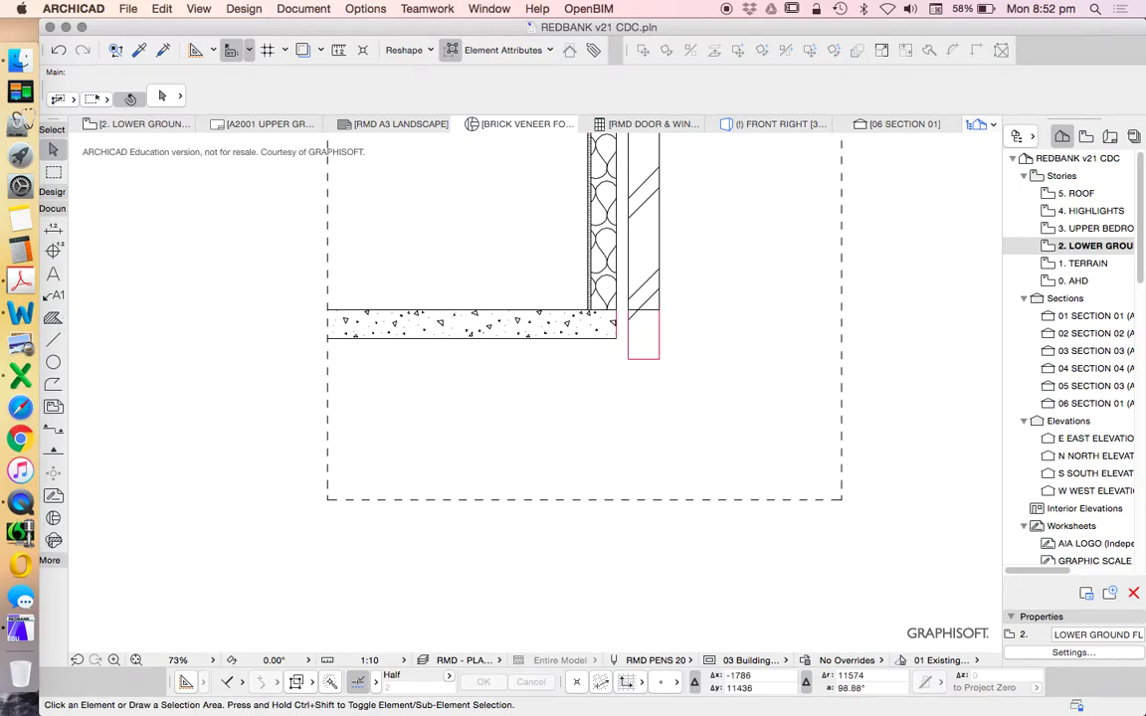
# Draw a vertical construction line about 600 mm down from the slab's top edge, just inside the stud wall.
pyautogui.click(52, 340)
pyautogui.scroll(2, 711, 361)
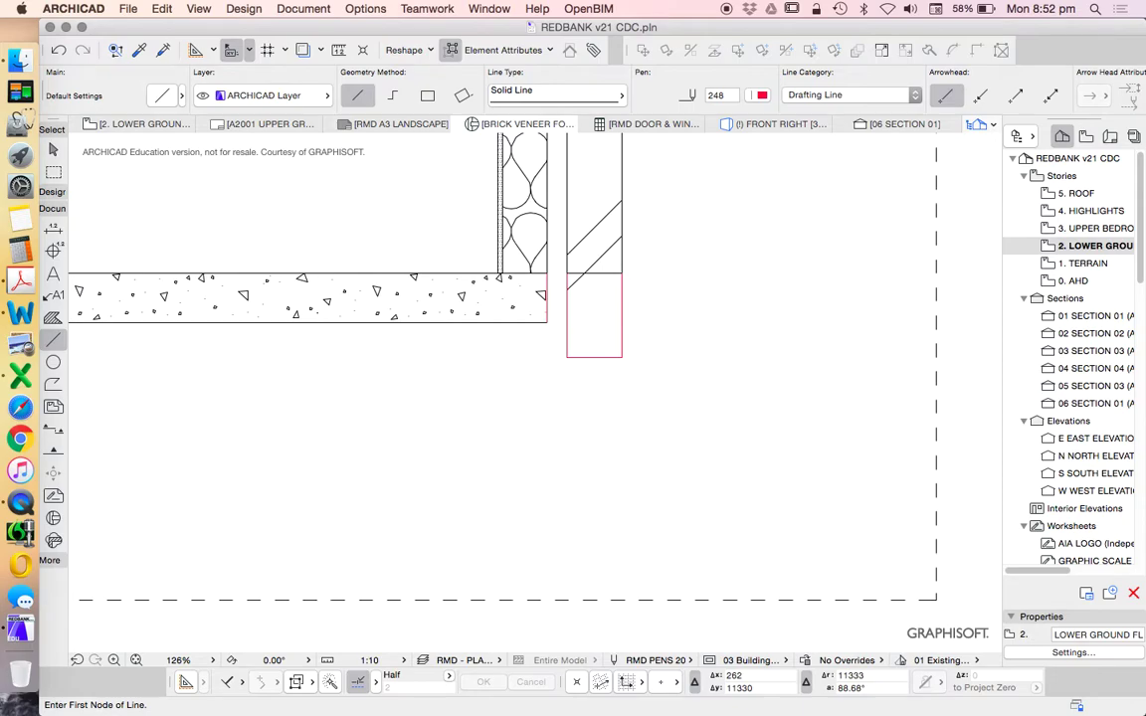
pyautogui.scroll(-2, 612, 312)
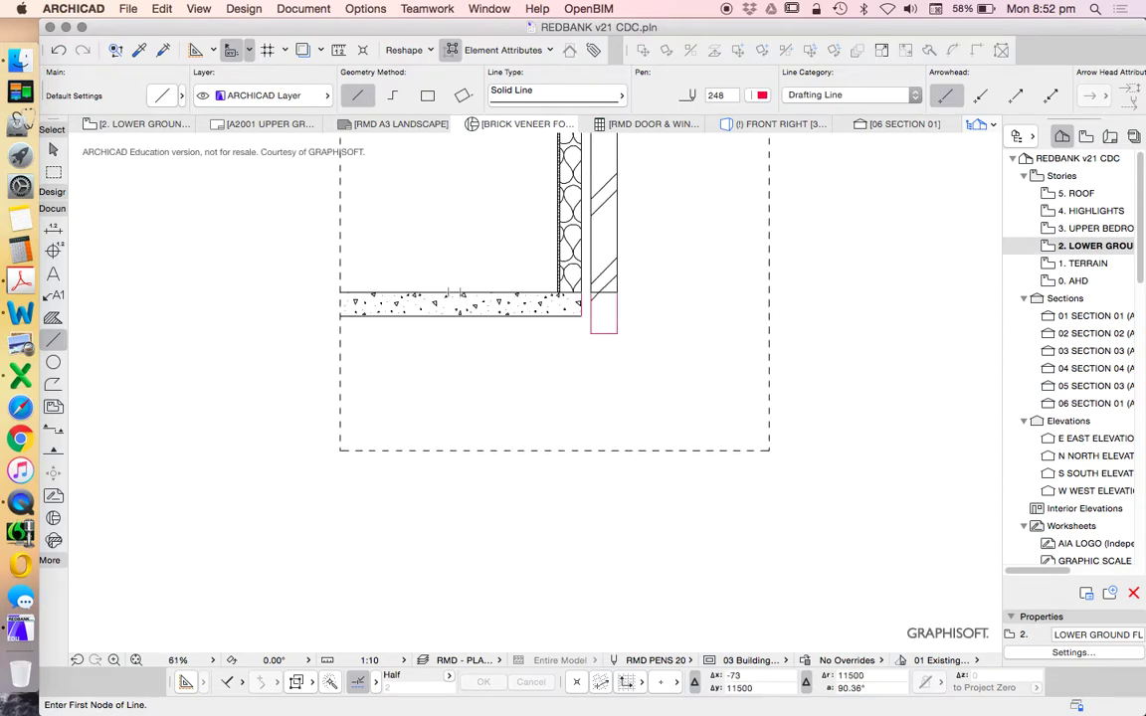
pyautogui.click(537, 293)
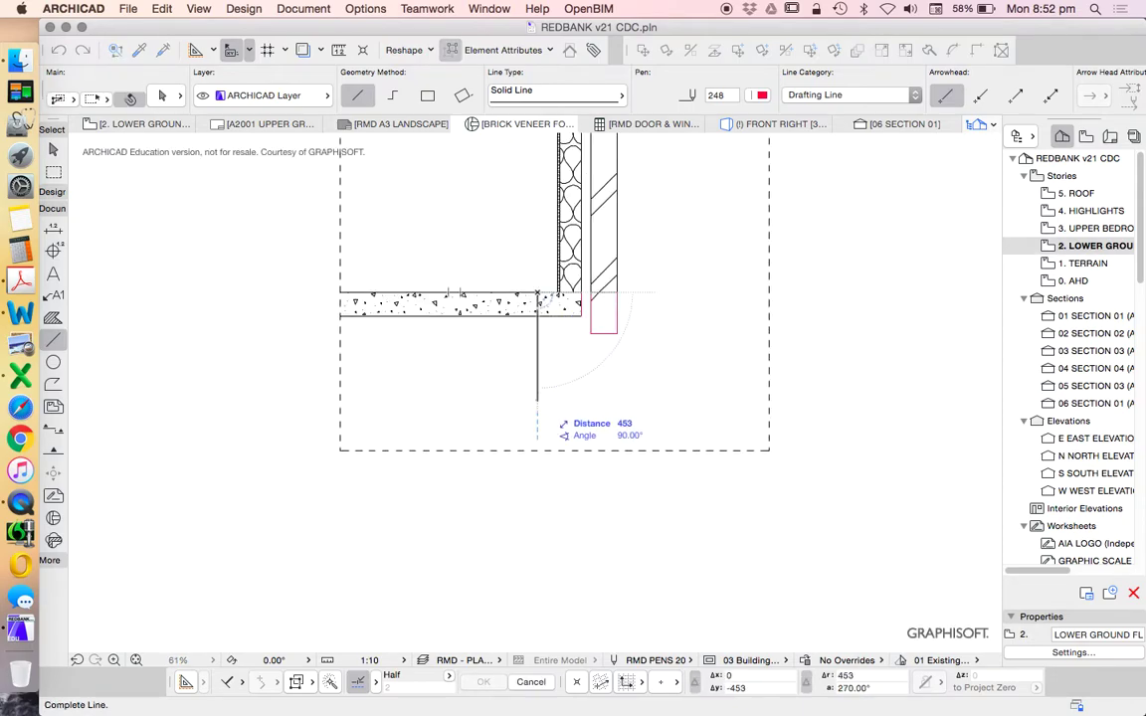
pyautogui.write('600')
pyautogui.press('Return')
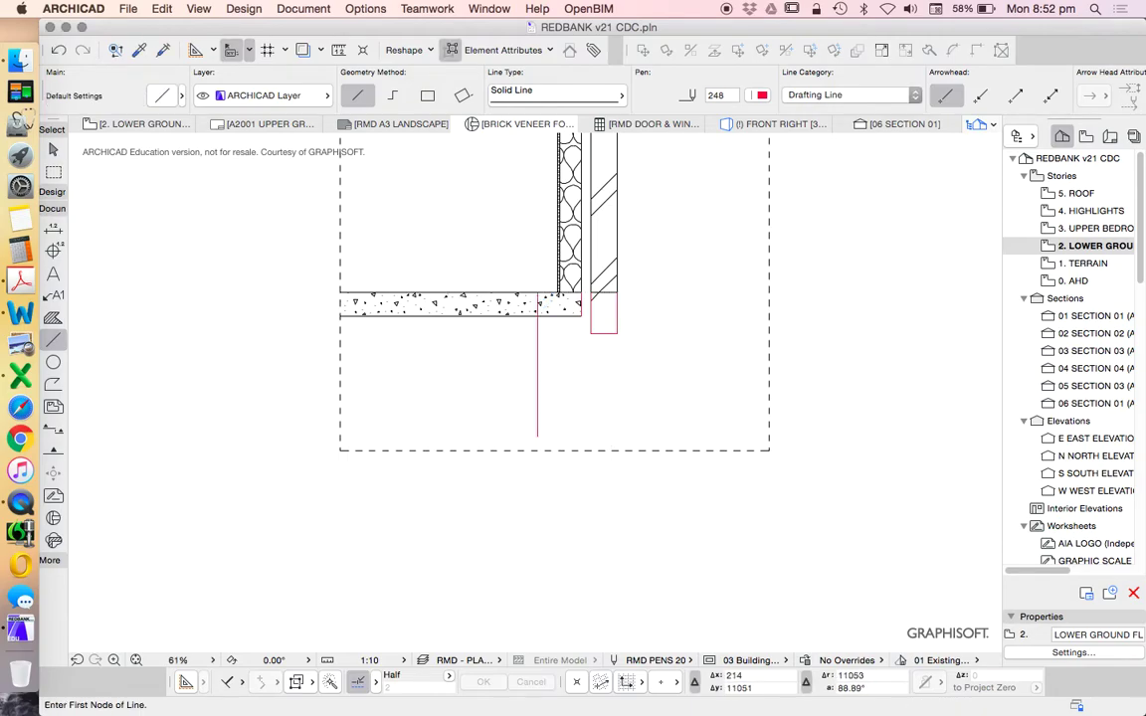
# Draw a 400 mm horizontal line below the brickwork as the footing's base.
pyautogui.click(619, 395)
pyautogui.write('4')
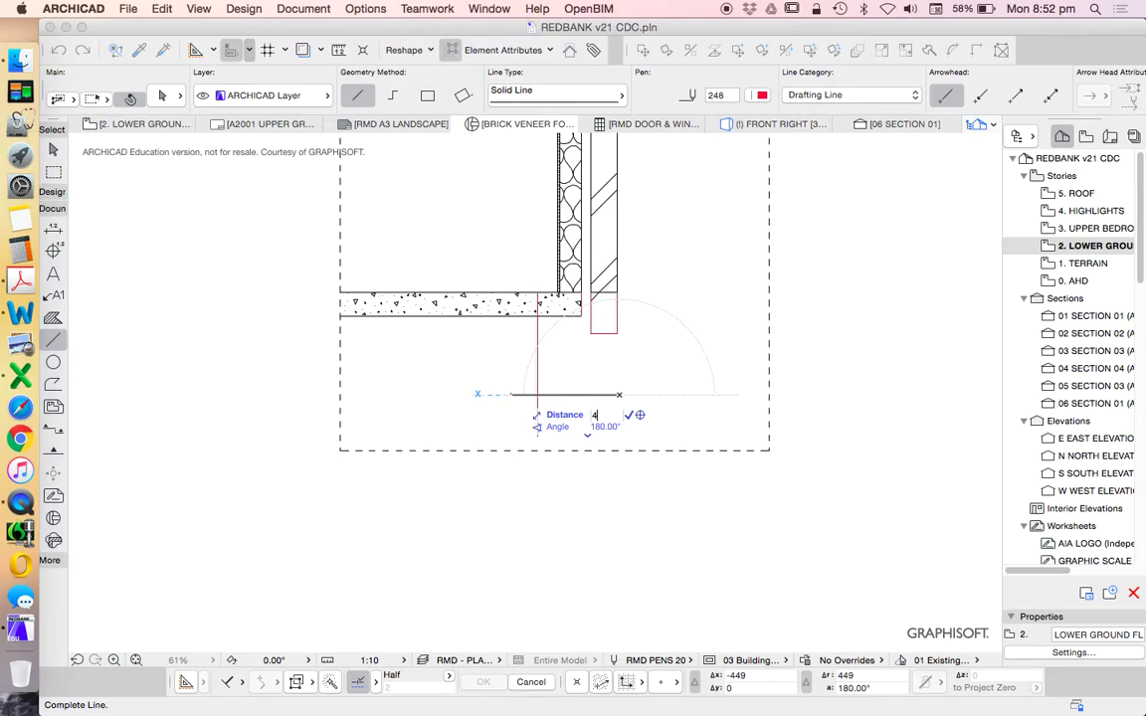
pyautogui.write('00')
pyautogui.press('Return')
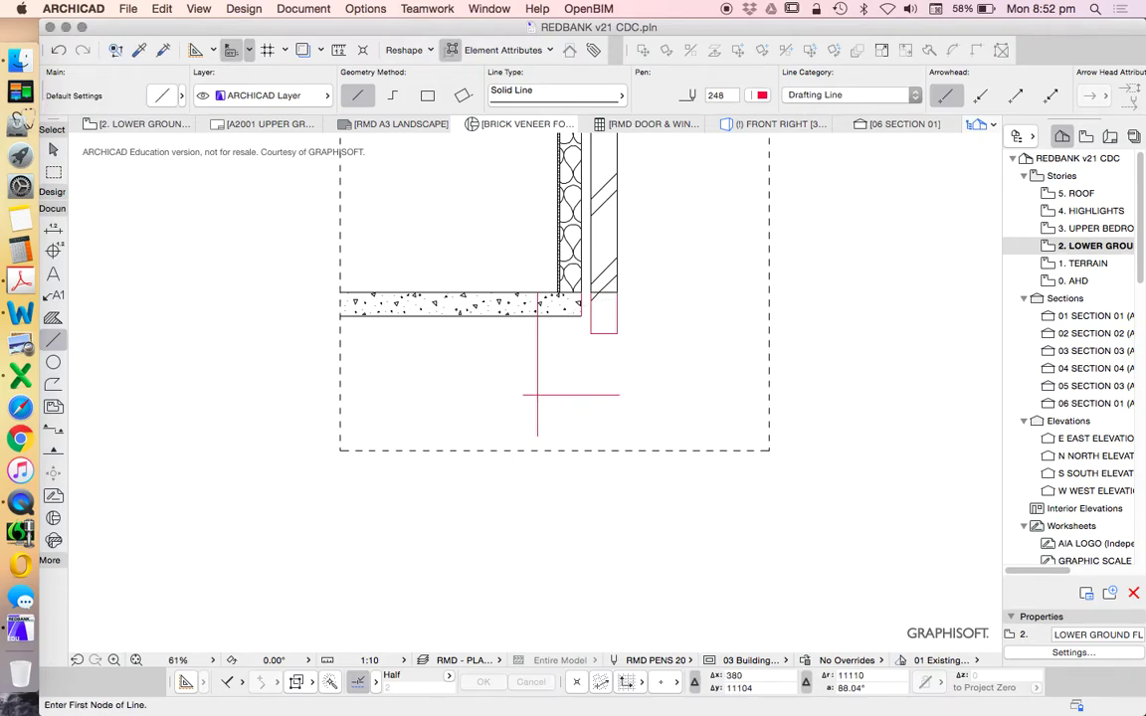
# Move the 400 mm base line to align with the brick's outer face and the lower end of the vertical construction line.
pyautogui.press('Escape')
pyautogui.moveTo(618, 395); pyautogui.dragTo(537, 436)
pyautogui.press('Escape')
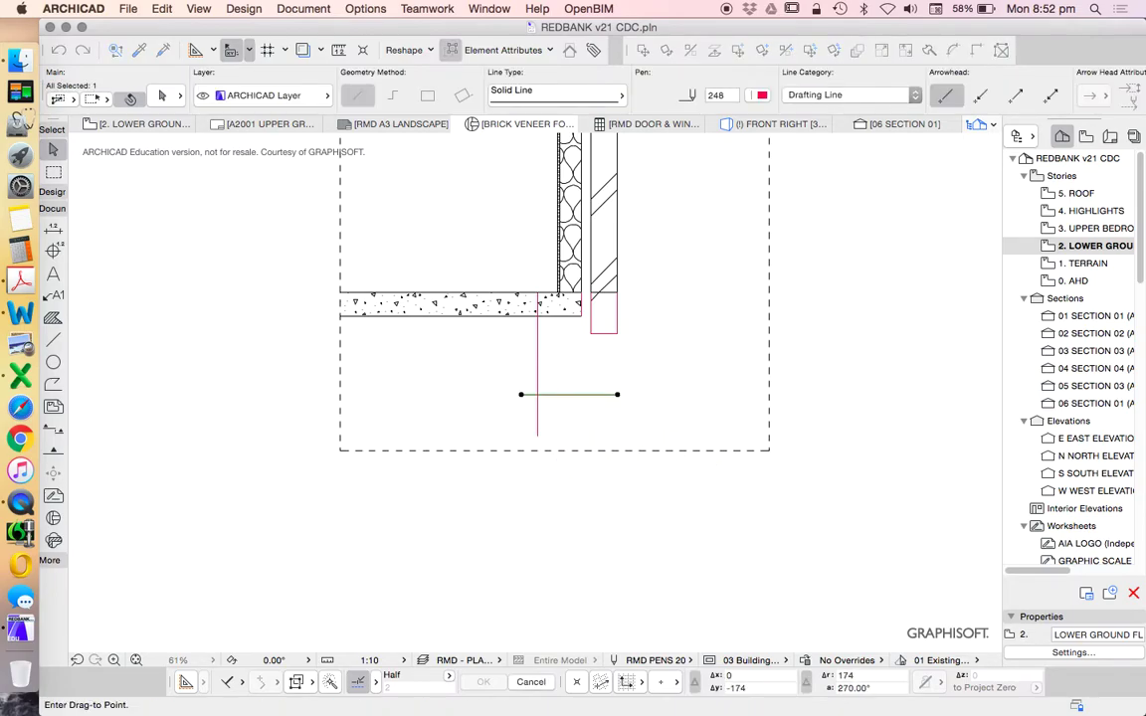
pyautogui.press('Escape')
# Draw the footing's outer face from the base line up to the brickwork extension and delete the vertical construction line.
pyautogui.press('l')
pyautogui.click(616, 435)
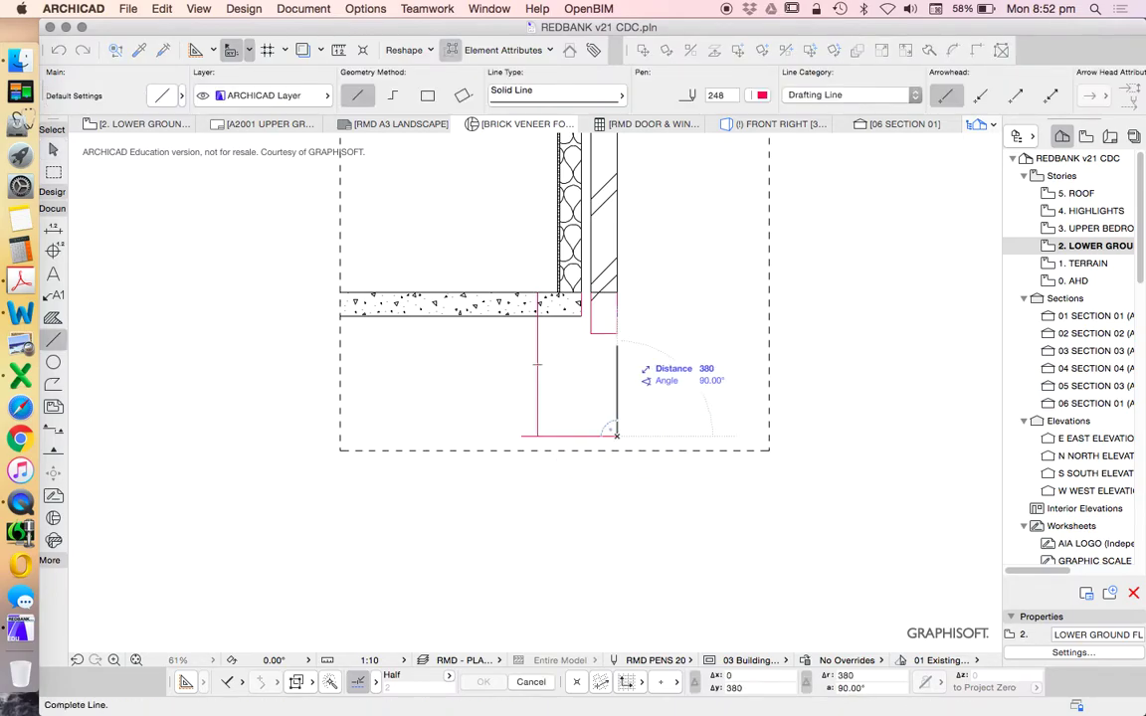
pyautogui.click(617, 333)
pyautogui.press('Escape')
pyautogui.click(537, 364)
pyautogui.press('Delete')
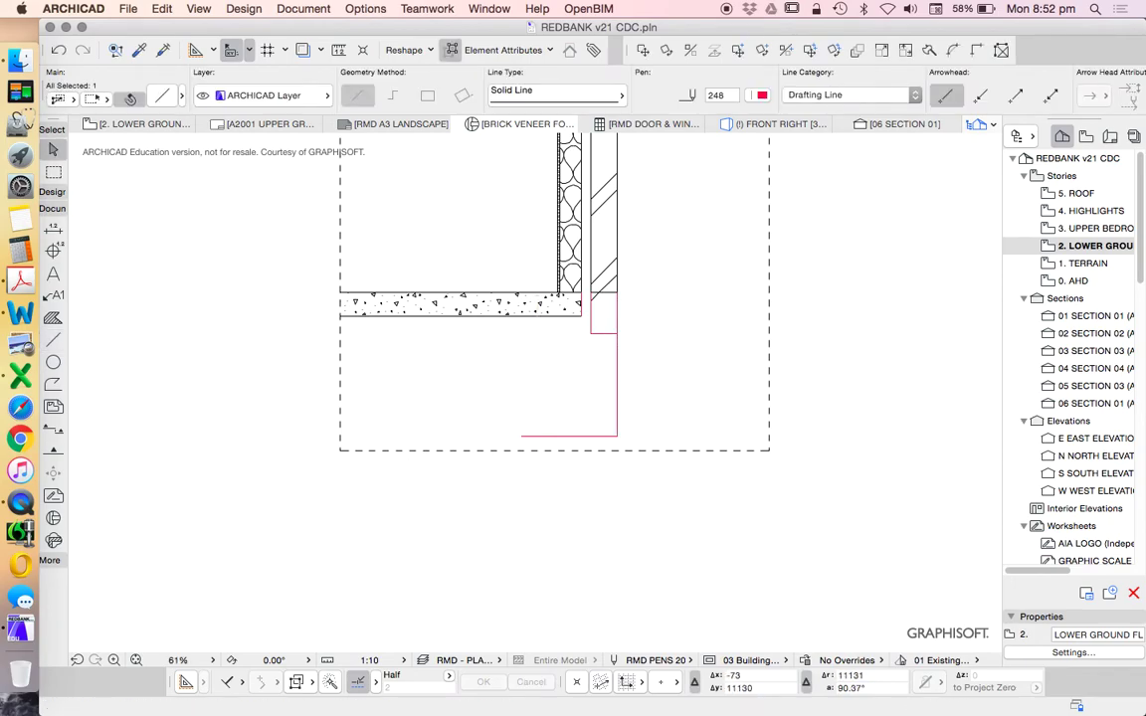
# Draw a 100 mm vertical line down from the slab's underside and a 45° diagonal from the same starting point.
pyautogui.click(53, 341)
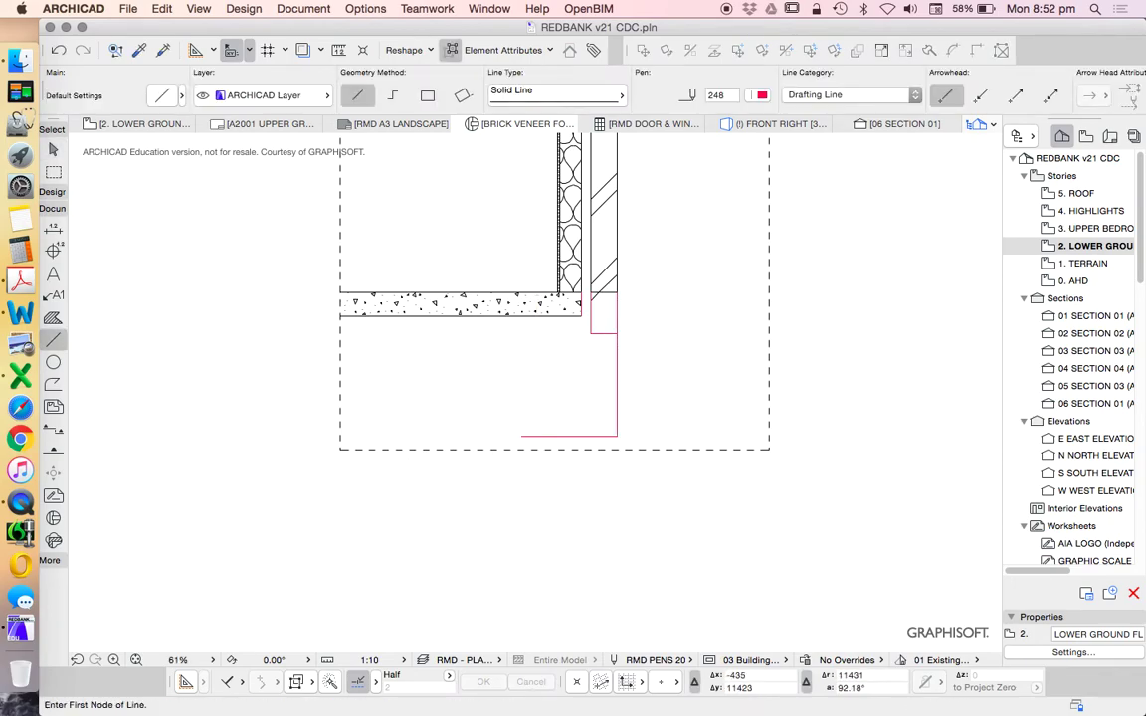
pyautogui.click(441, 315)
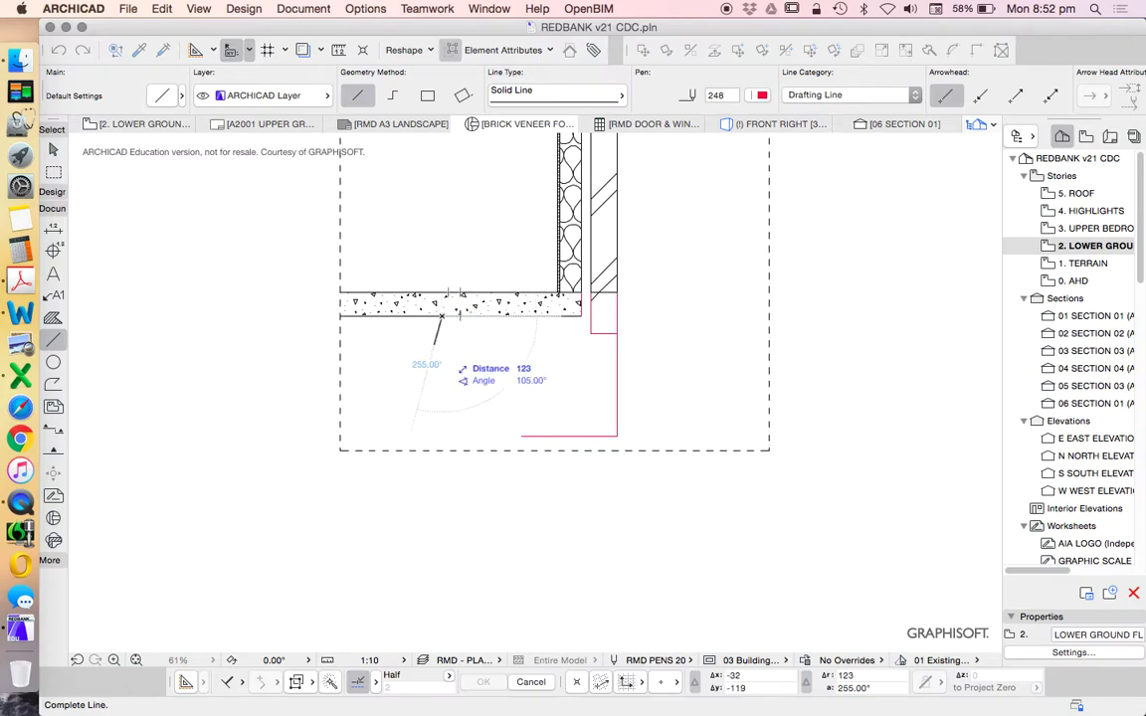
pyautogui.write('100')
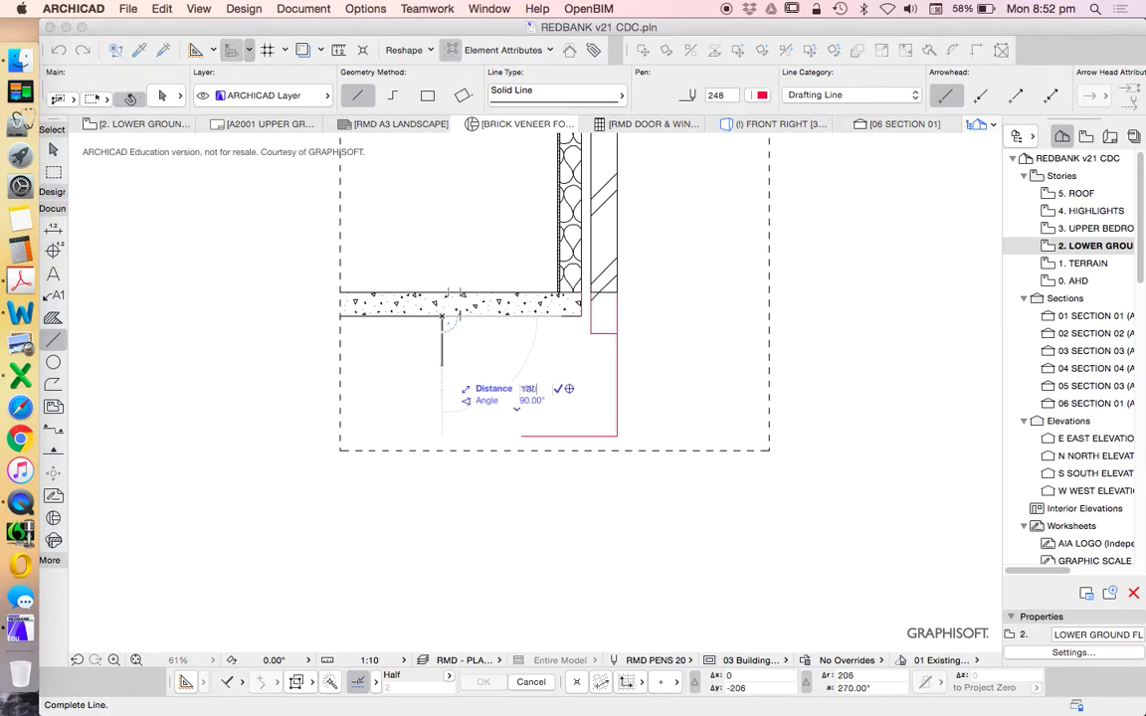
pyautogui.press('Return')
pyautogui.scroll(3, 446, 332)
pyautogui.click(439, 303)
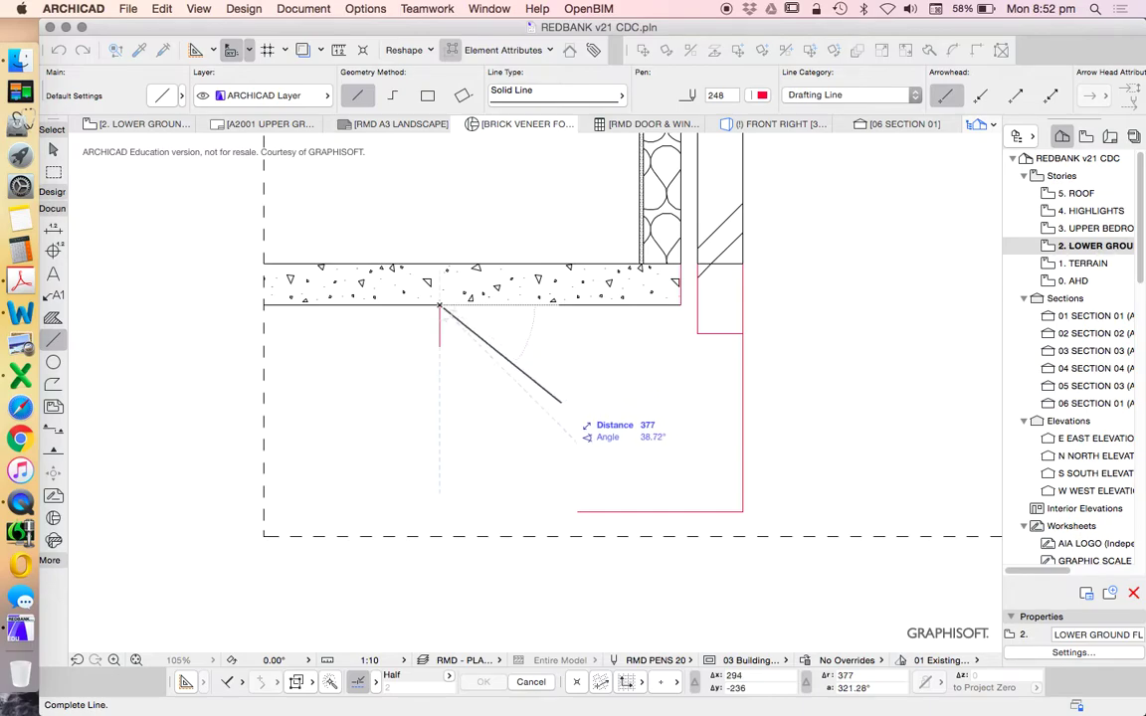
pyautogui.click(550, 416)
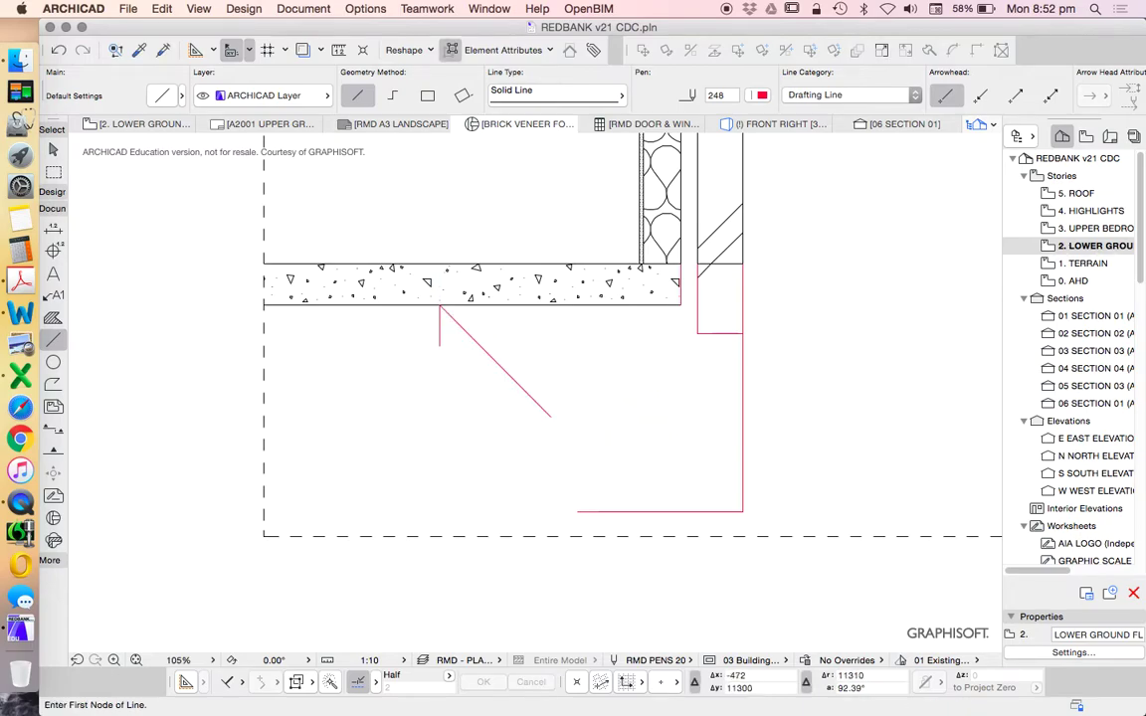
# Draw a 100 mm horizontal line from the short vertical's lower end to the diagonal, and trim the diagonal beyond it.
pyautogui.click(438, 345)
pyautogui.write('100')
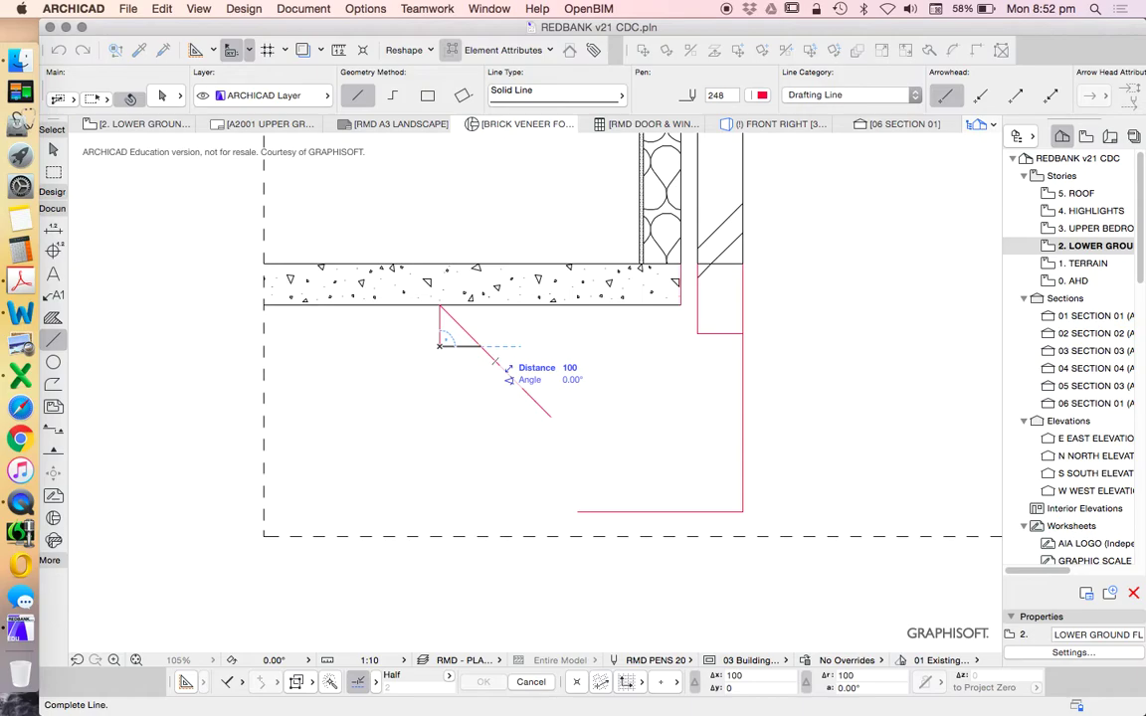
pyautogui.press('Return')
pyautogui.keyDown('super'); pyautogui.click(507, 373); pyautogui.keyUp('super')
pyautogui.press('Escape')
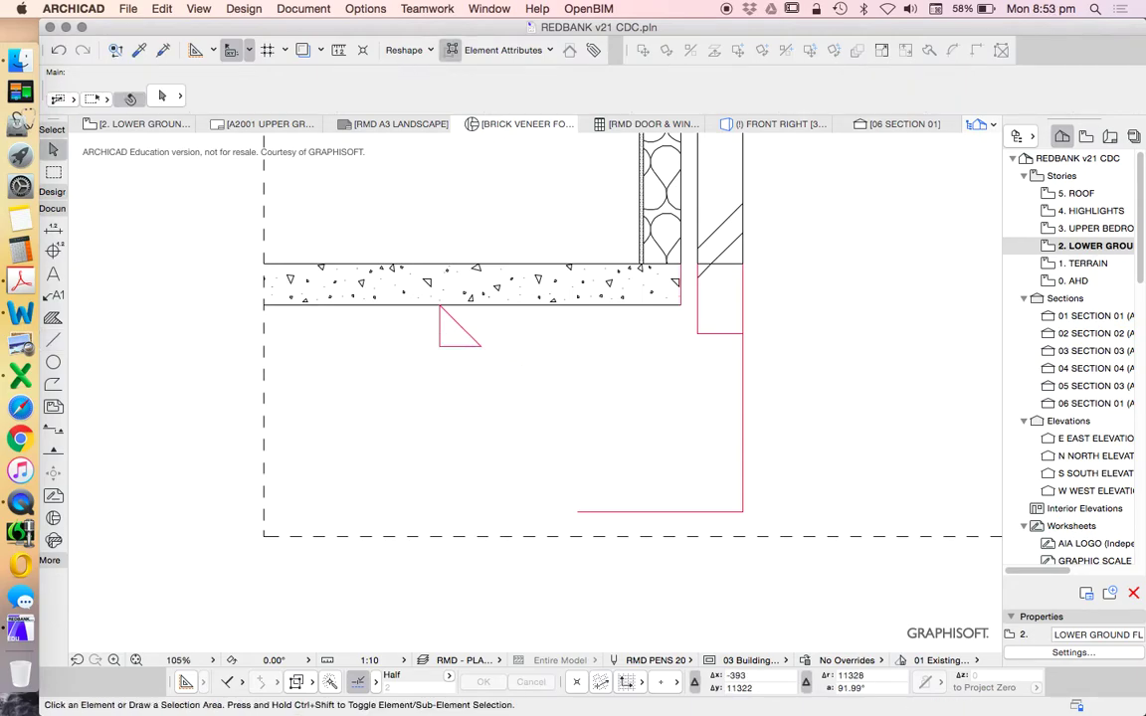
# Move the 45° line along the slab's underside so its lower end sits directly above the base line's inner end.
pyautogui.click(447, 311)
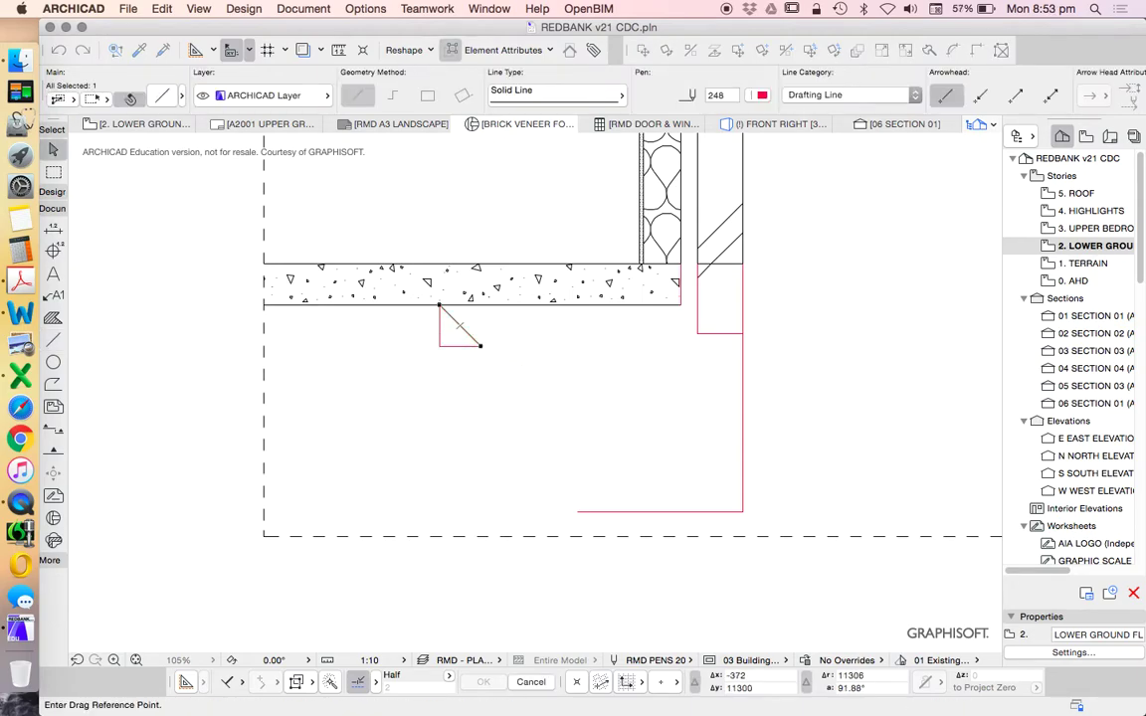
pyautogui.click(480, 346)
pyautogui.click(577, 511)
pyautogui.press('Escape')
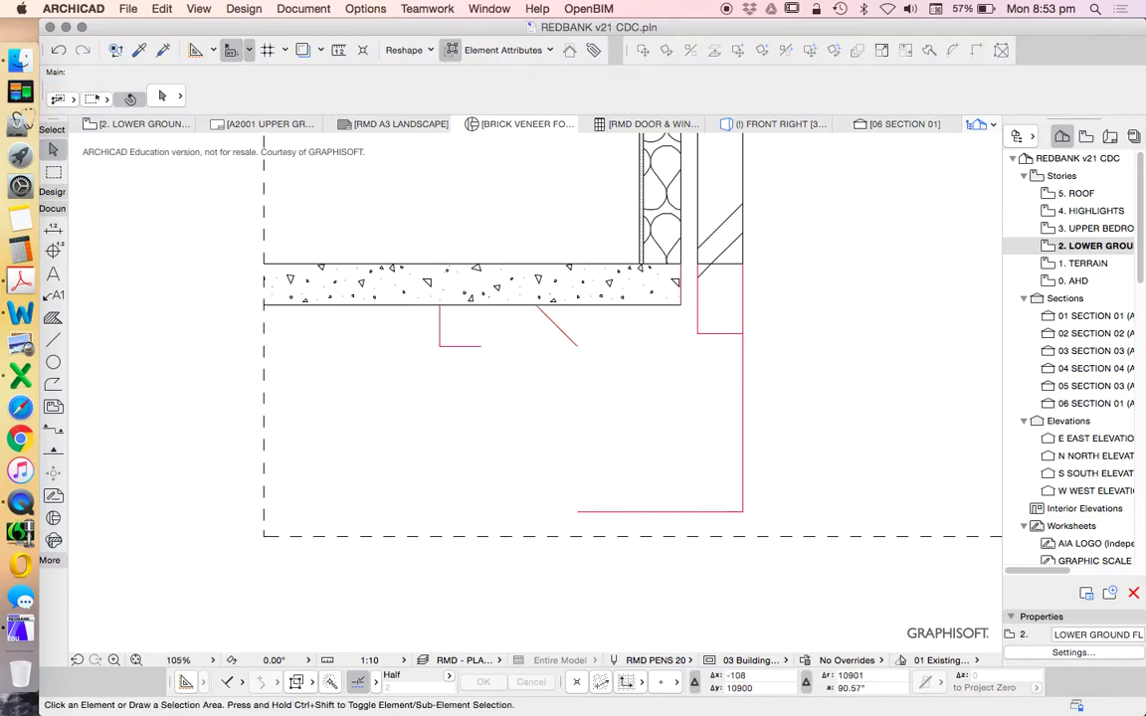
# Draw the footing's inner face from the base line's inner end up to the lower end of the 45° line.
pyautogui.click(53, 339)
pyautogui.click(577, 511)
pyautogui.click(578, 346)
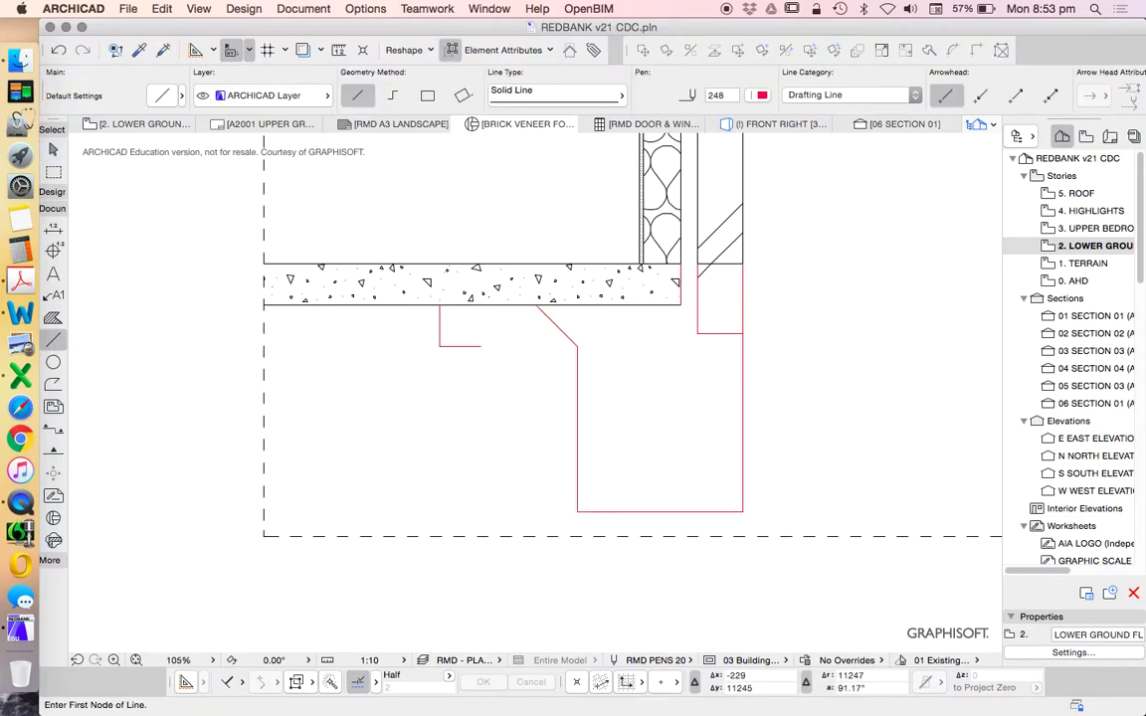
pyautogui.press('Escape')
# Delete the two leftover 100 mm construction lines beneath the slab.
pyautogui.click(484, 358)
pyautogui.click(426, 330)
pyautogui.press('Delete')
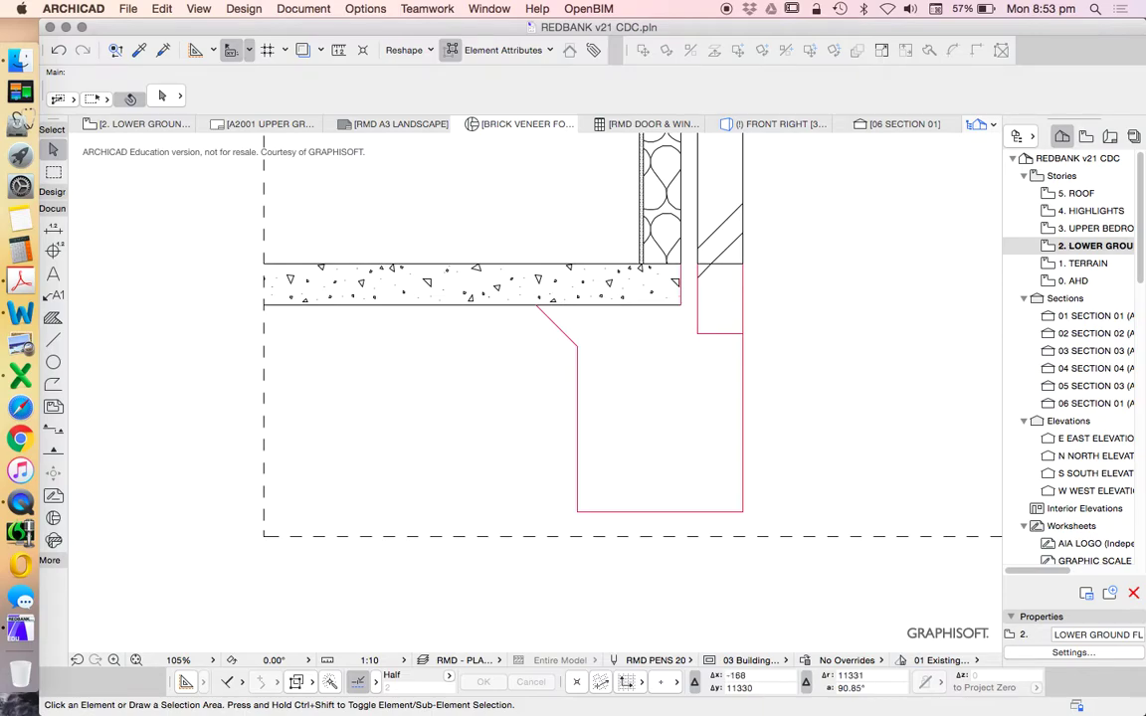
# Extend the slab's end line down to the brickwork base level and close the cavity with a 40 mm horizontal line.
pyautogui.keyDown('alt'); pyautogui.click(565, 334); pyautogui.keyUp('alt')
pyautogui.scroll(4, 752, 297)
pyautogui.click(604, 314)
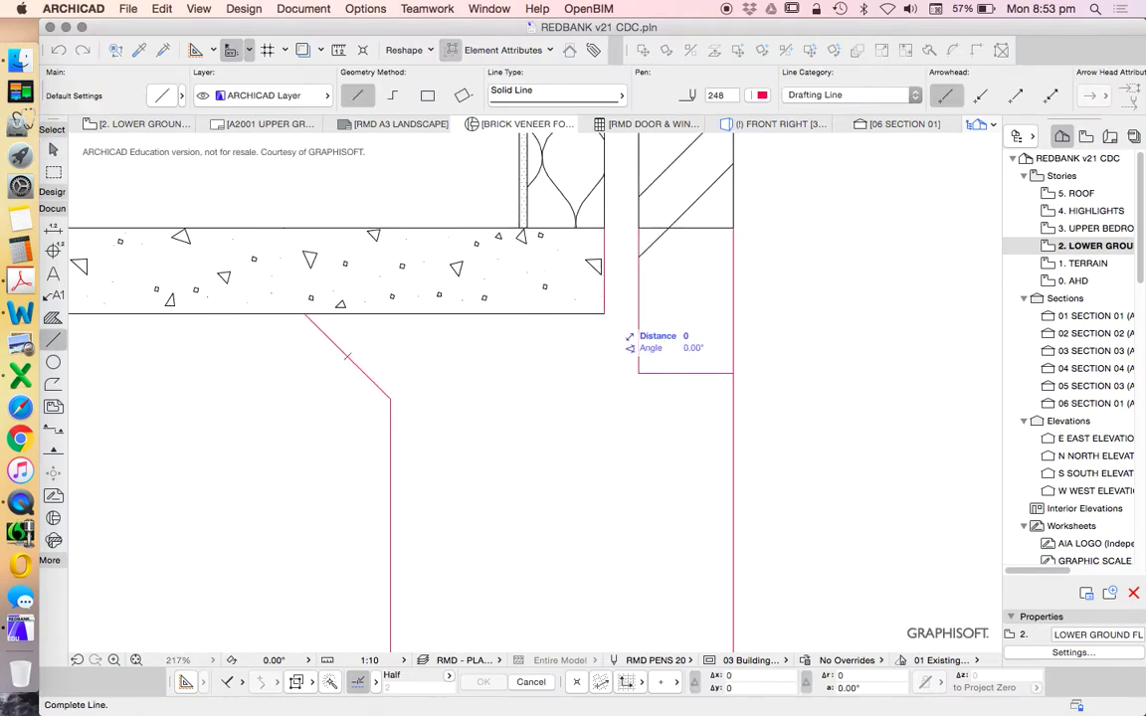
pyautogui.click(603, 373)
pyautogui.click(638, 373)
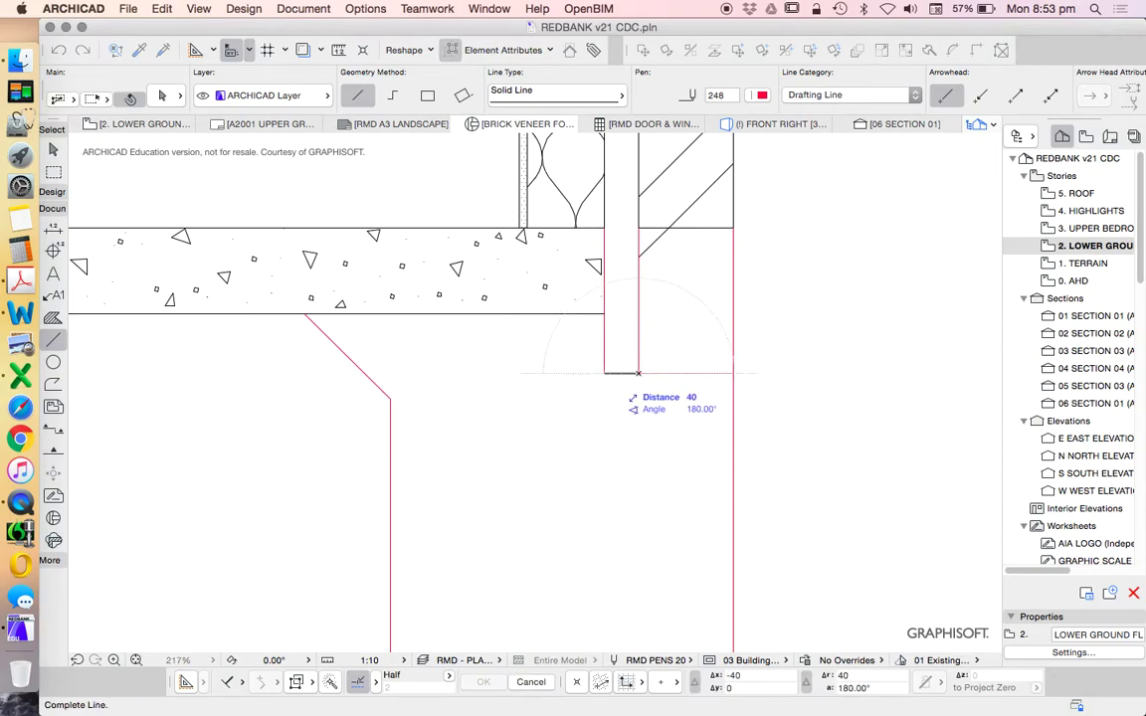
pyautogui.click(604, 373)
# Fill the closed footing outline with concrete, using the settings of the existing slab fill.
pyautogui.scroll(-3, 604, 373)
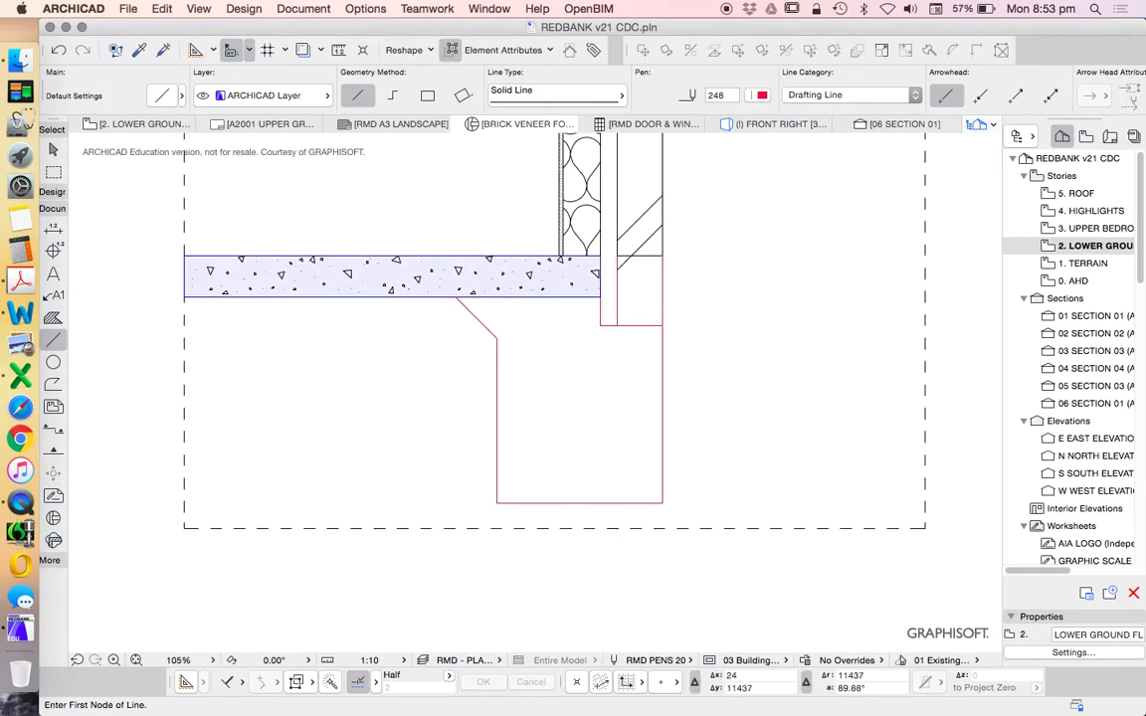
pyautogui.keyDown('alt'); pyautogui.click(590, 271); pyautogui.keyUp('alt')
pyautogui.click(620, 344)
pyautogui.scroll(-2, 621, 344)
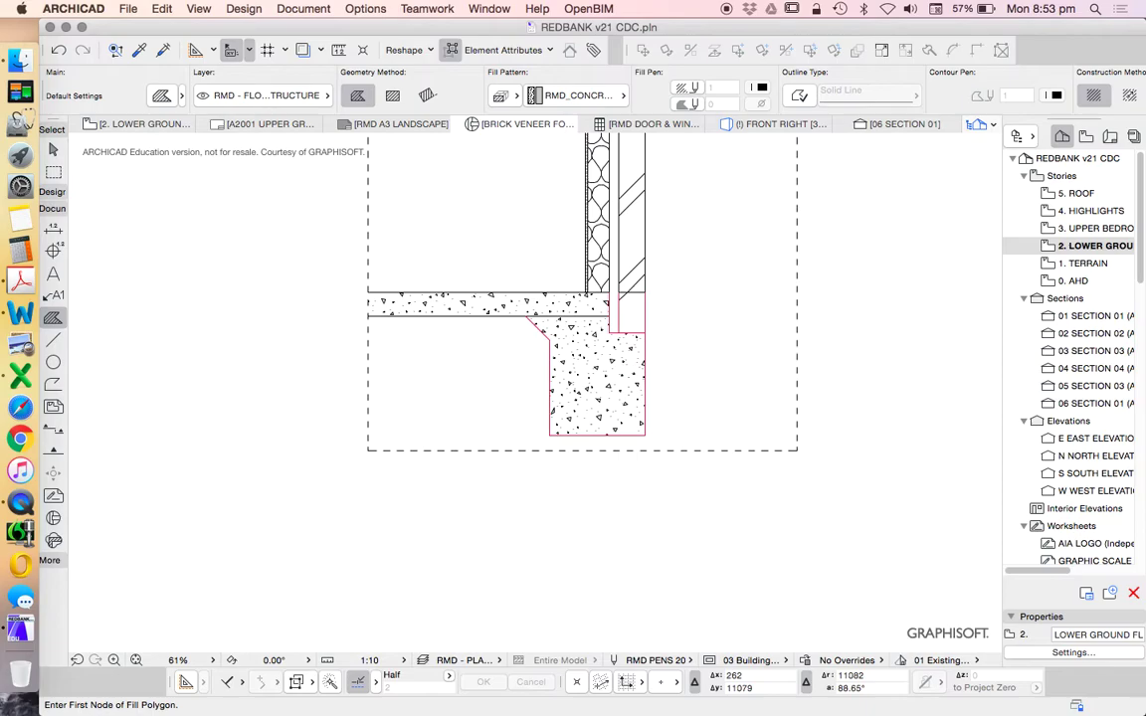
# Copy the concrete footing fill and the small brick fill in the rebate below slab level.
pyautogui.scroll(1, 645, 383)
pyautogui.scroll(-4, 599, 399)
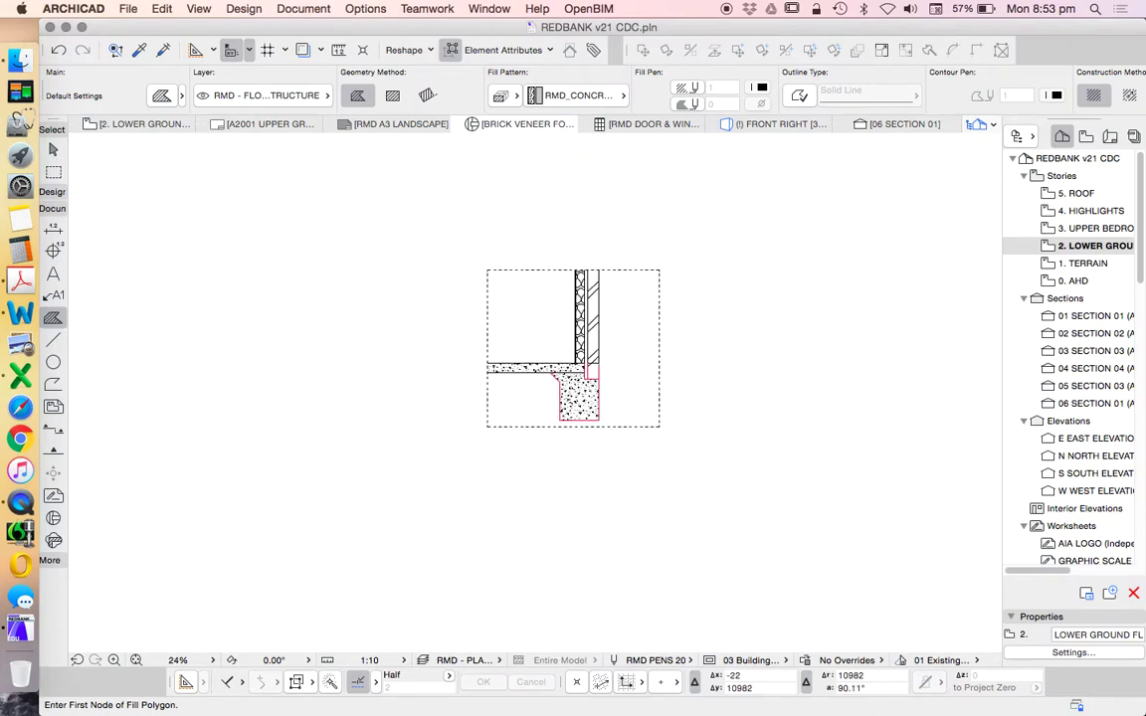
pyautogui.scroll(3, 600, 400)
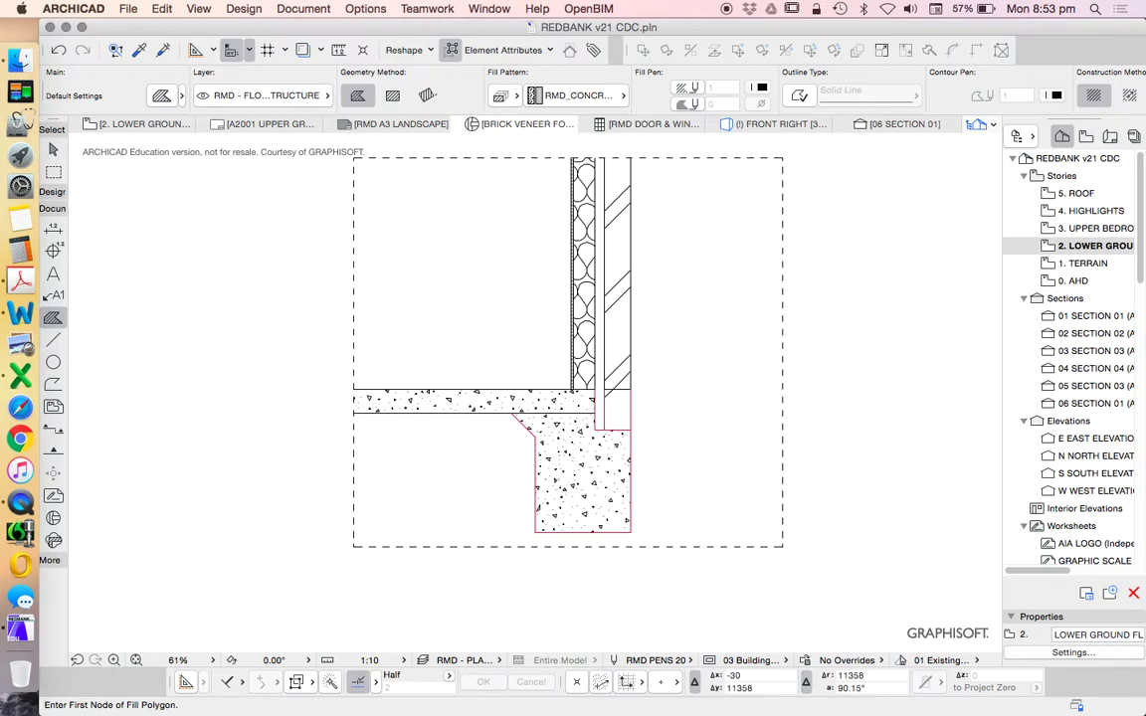
pyautogui.press('Escape')
pyautogui.scroll(4, 583, 404)
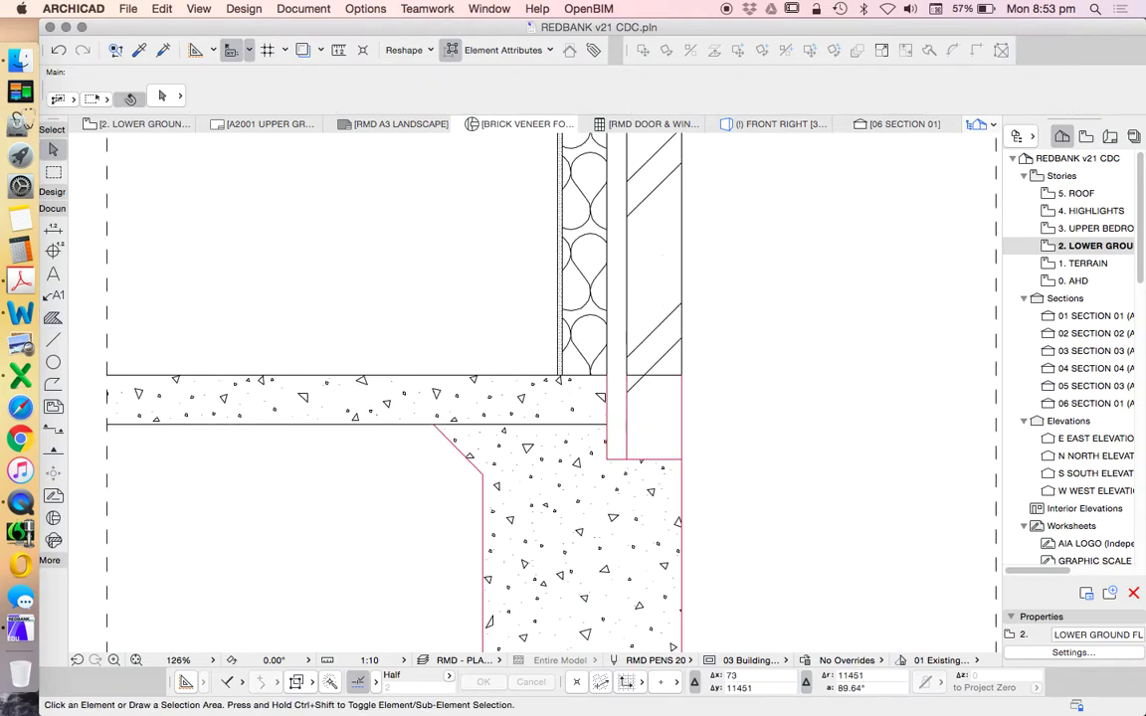
pyautogui.scroll(-1, 627, 305)
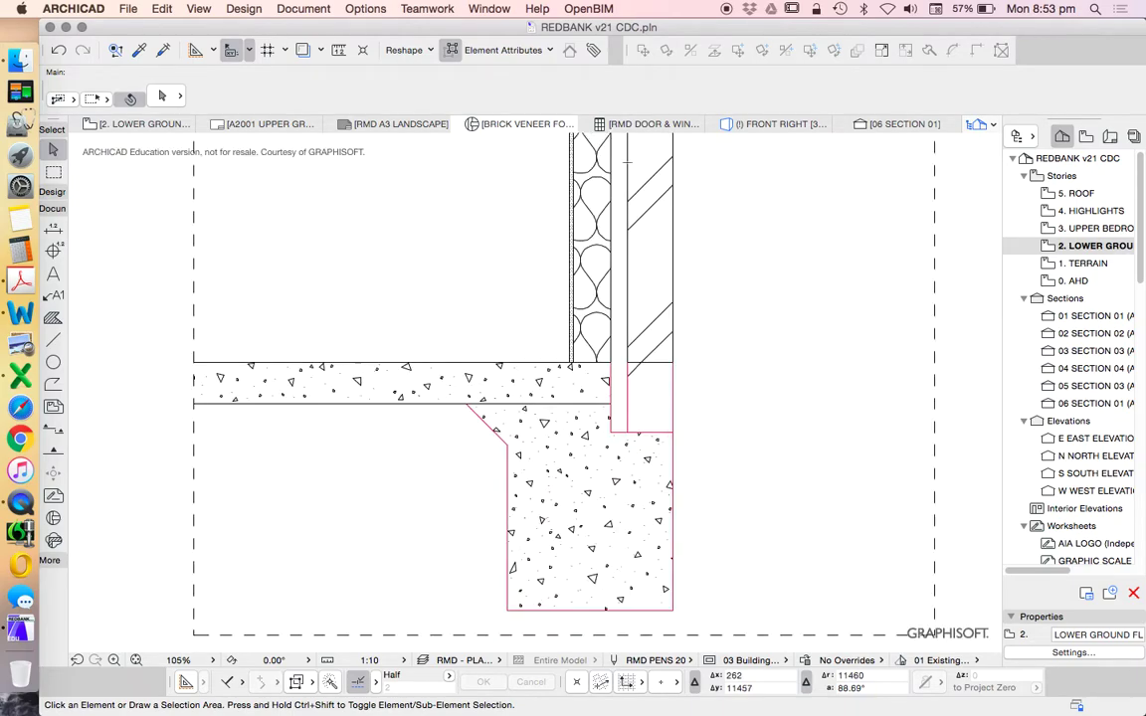
pyautogui.click(601, 418)
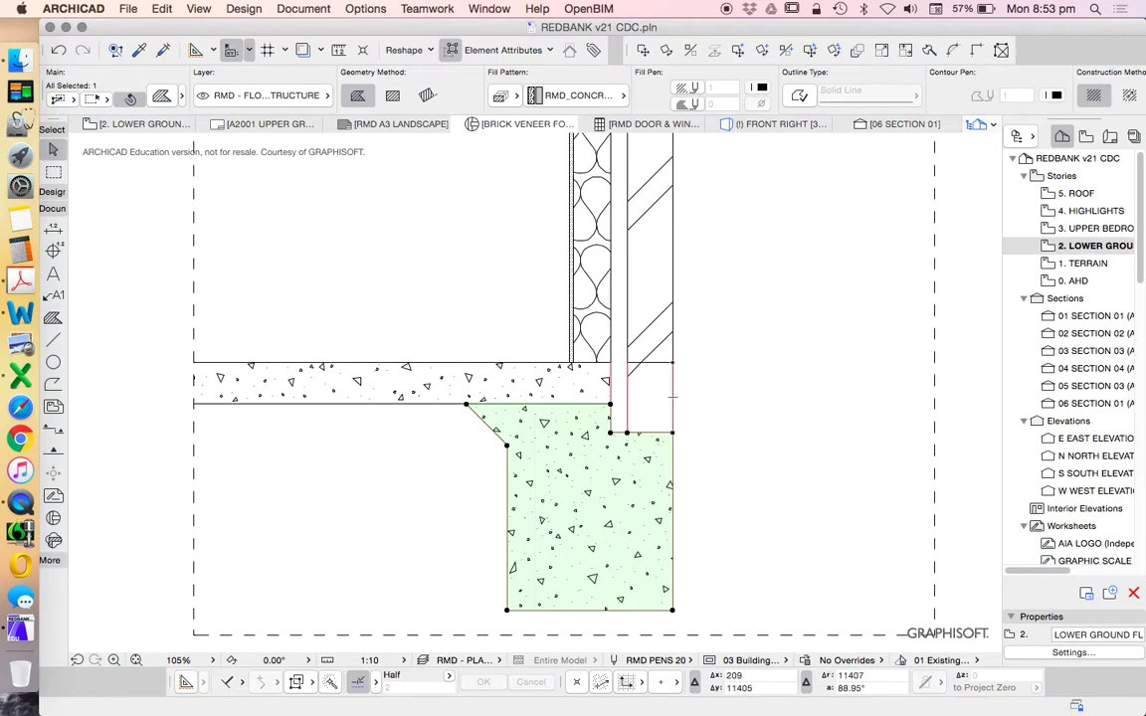
pyautogui.keyDown('shift'); pyautogui.click(652, 378); pyautogui.keyUp('shift')
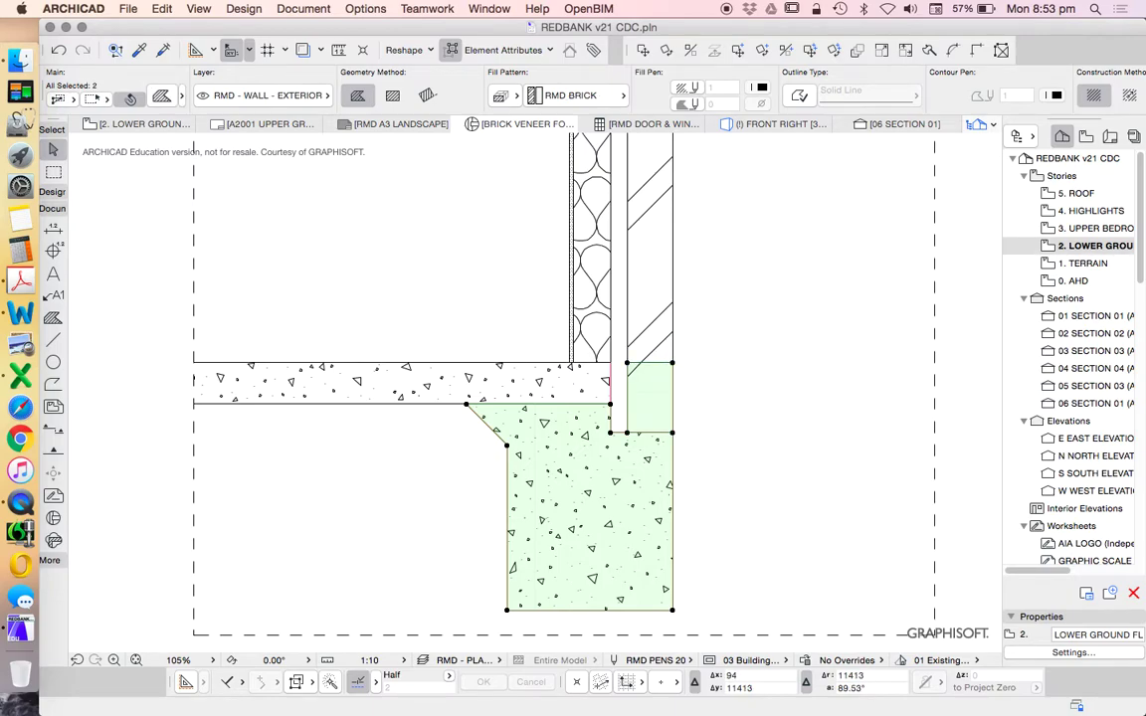
pyautogui.scroll(-3, 627, 398)
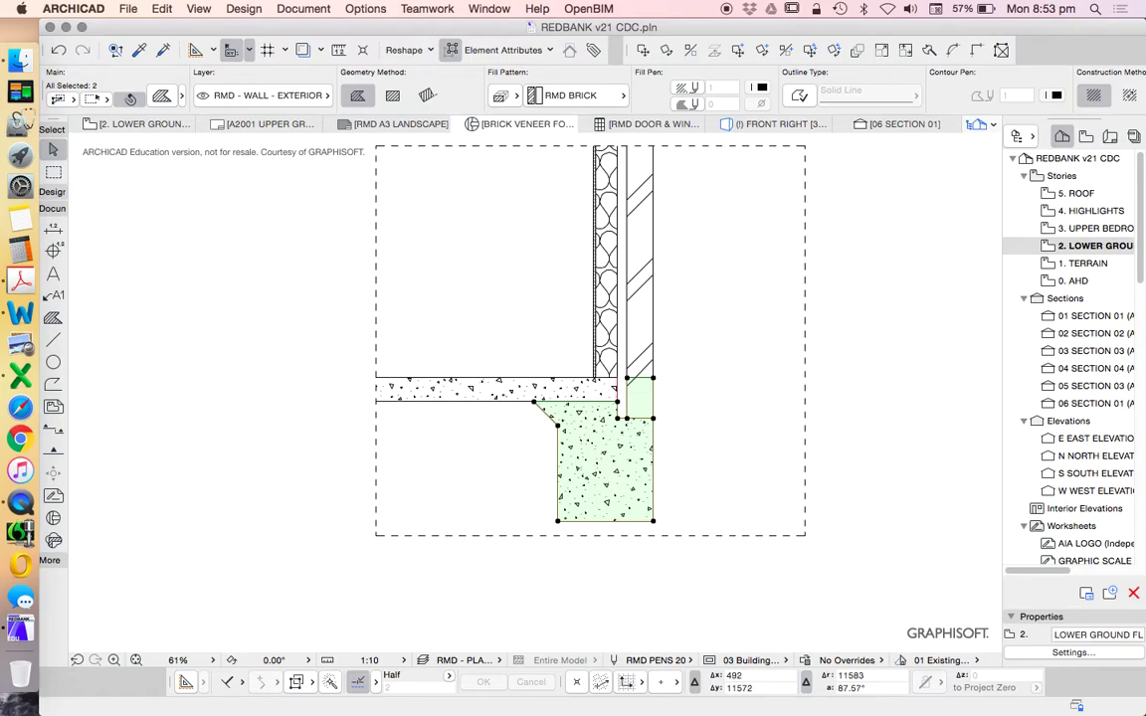
pyautogui.press('Escape')
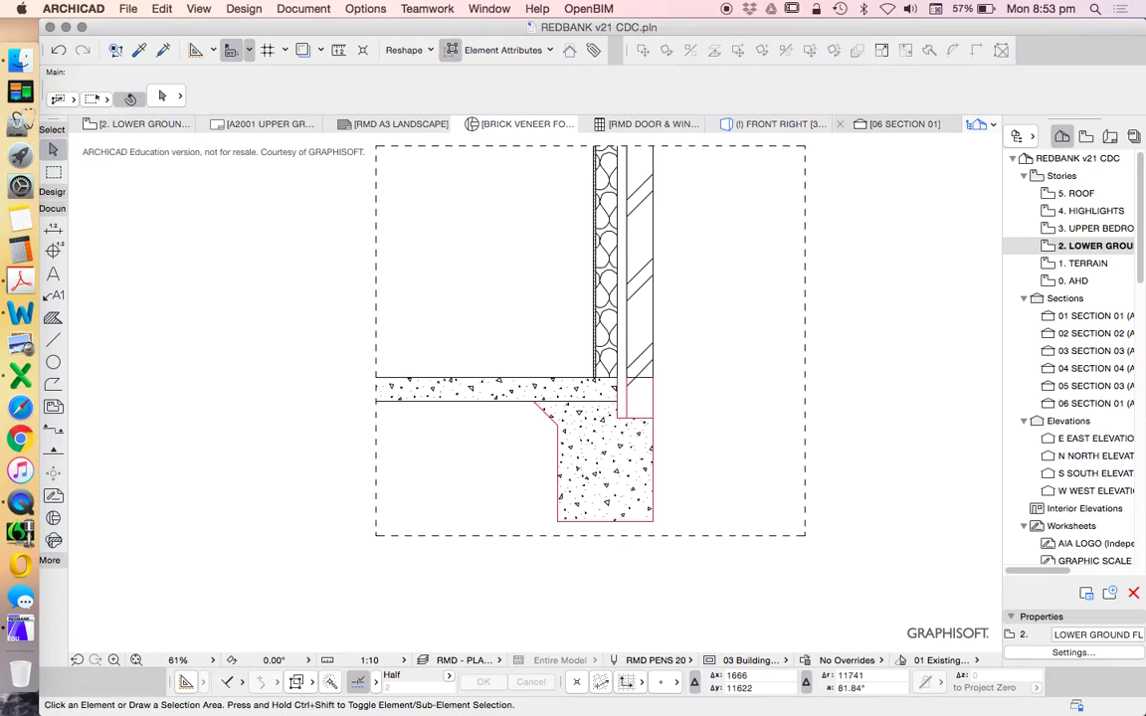
# Create a new complex profile named BRICK VENEER FOOTING in the Profile Manager.
pyautogui.click(365, 8)
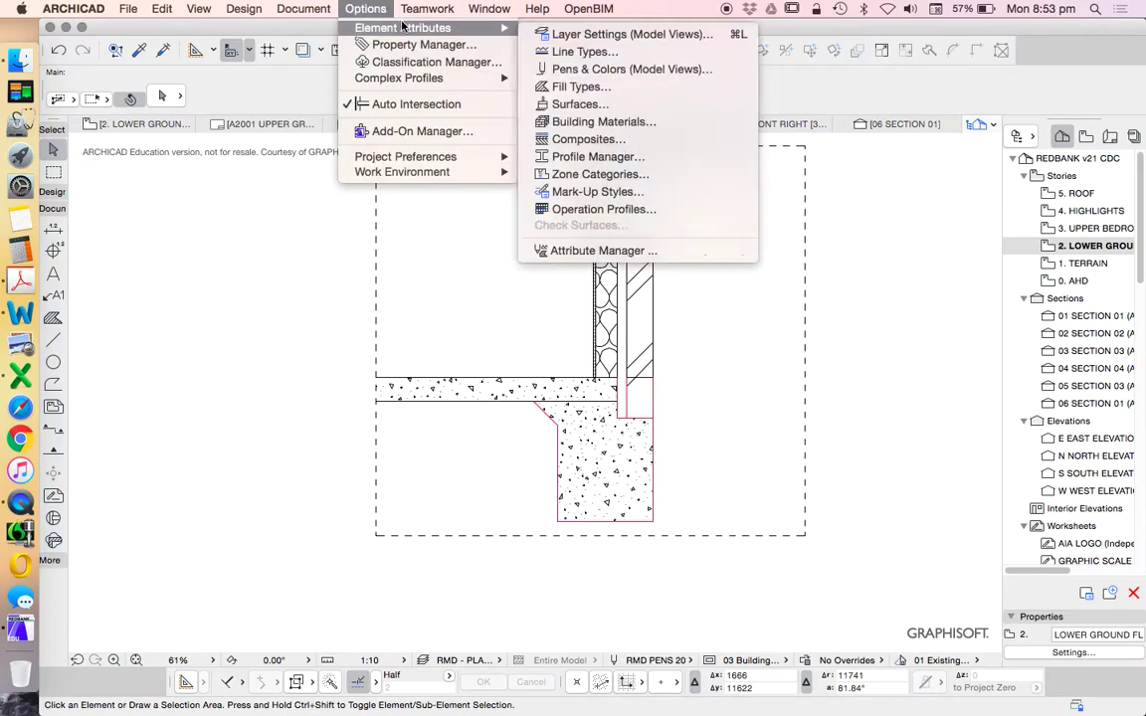
pyautogui.moveTo(428, 79)
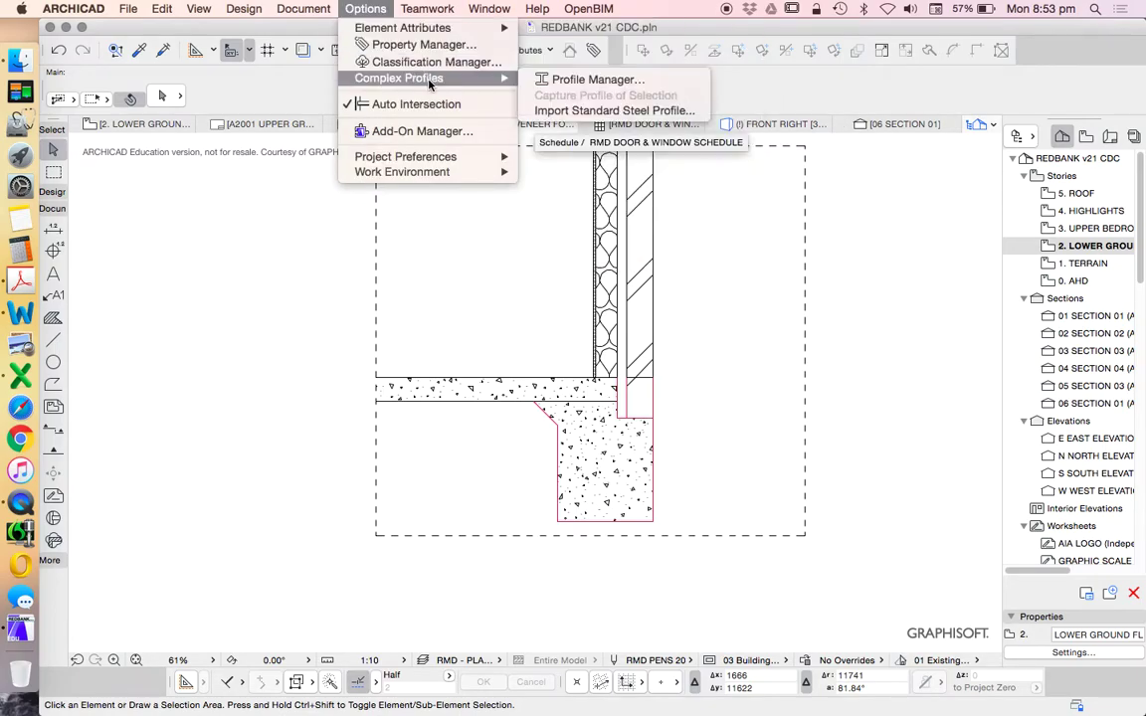
pyautogui.click(569, 80)
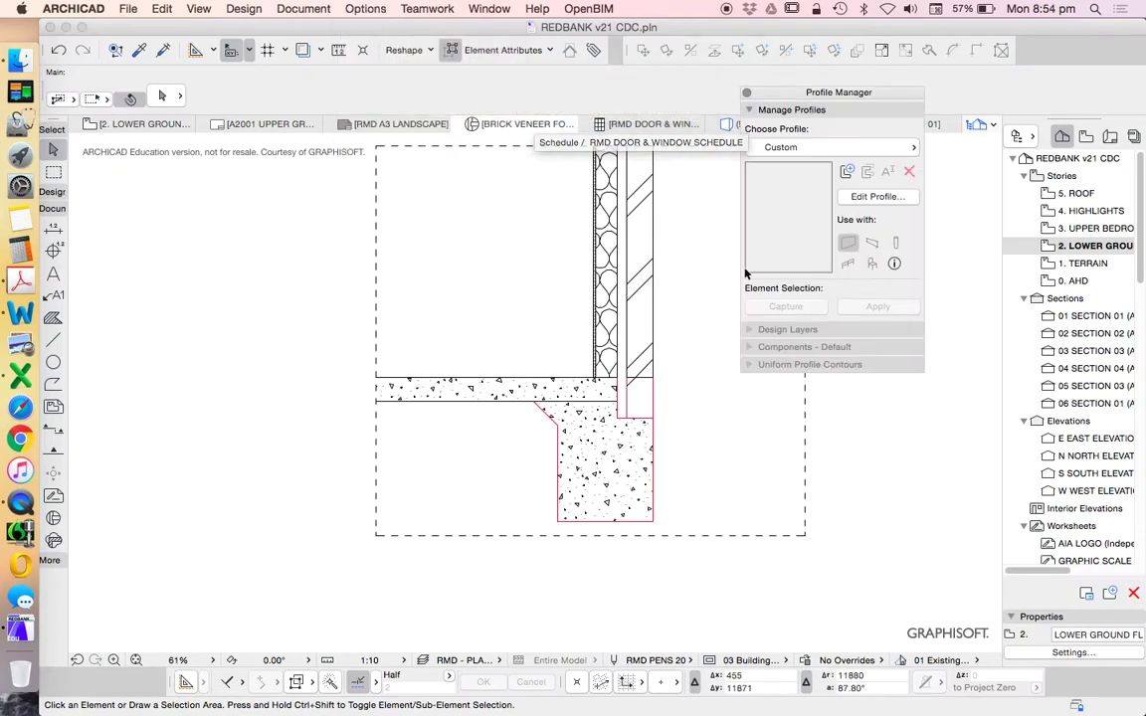
pyautogui.click(846, 174)
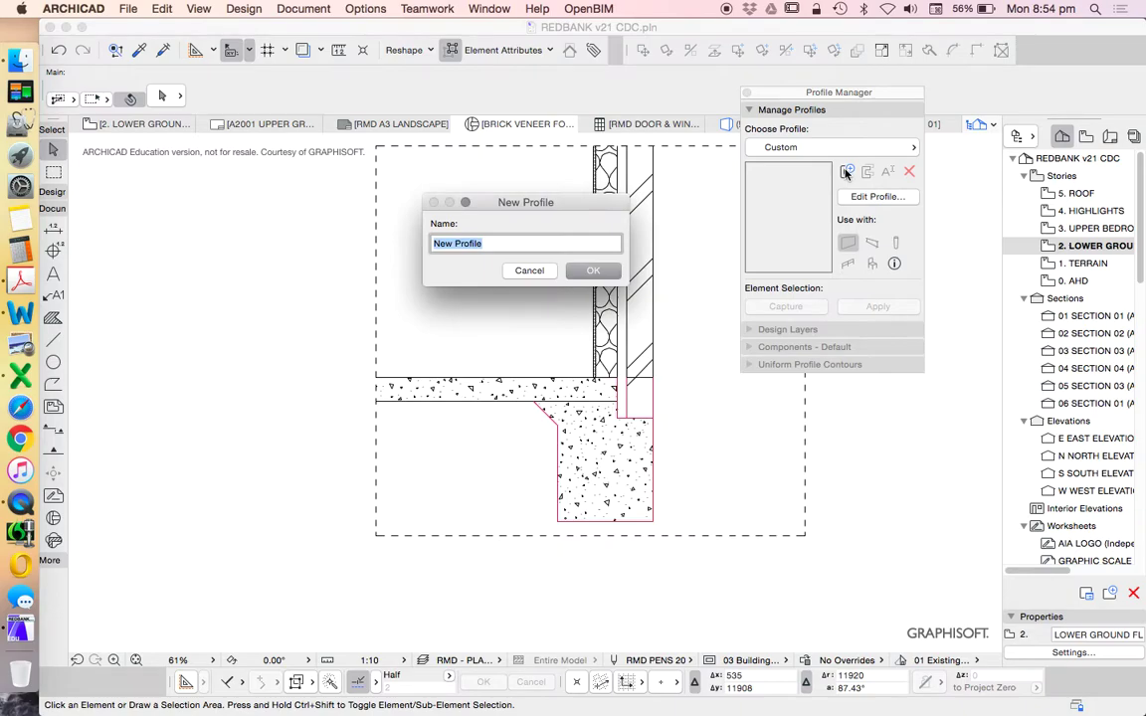
pyautogui.write('BRICK VENEER FOOTING')
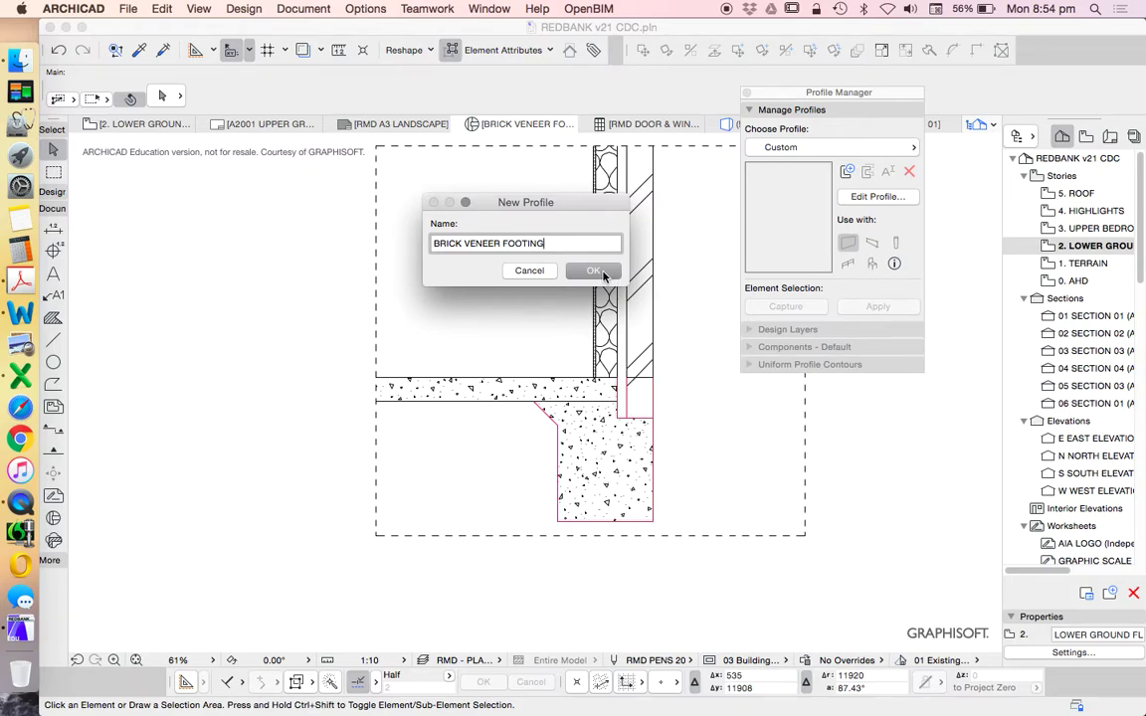
pyautogui.click(593, 270)
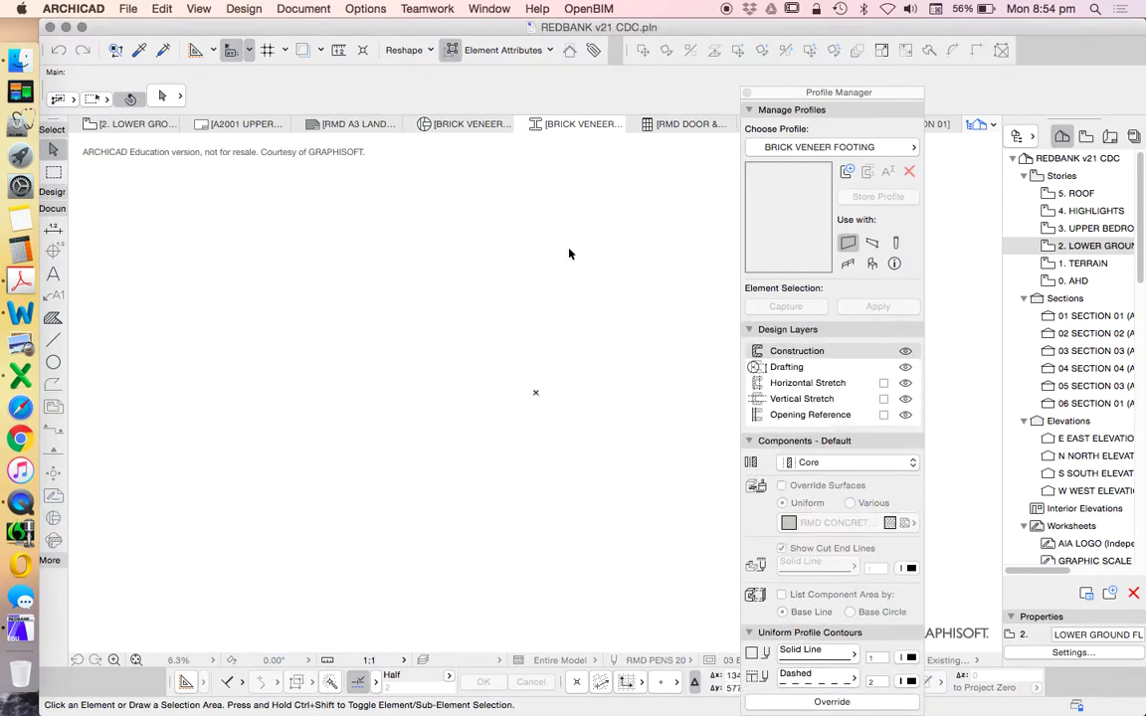
# Paste the copied concrete and brick fills at the centre of the current view and place them to the left of the profile origin.
pyautogui.rightClick(554, 256)
pyautogui.click(699, 359)
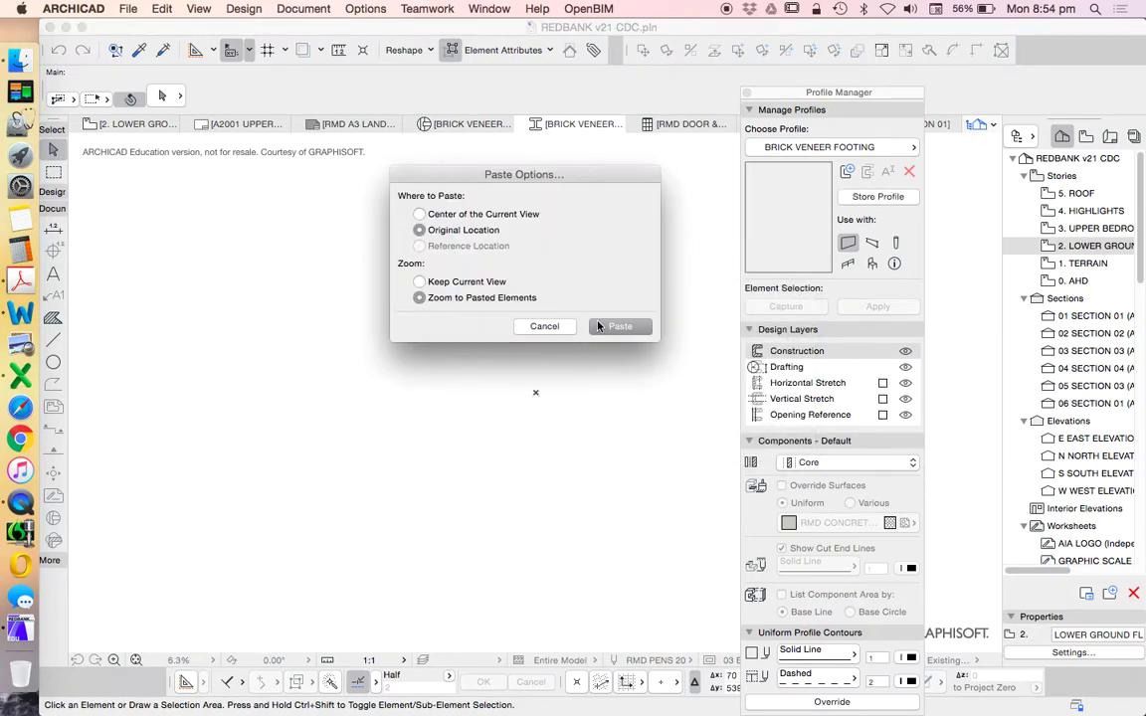
pyautogui.click(458, 215)
pyautogui.click(618, 327)
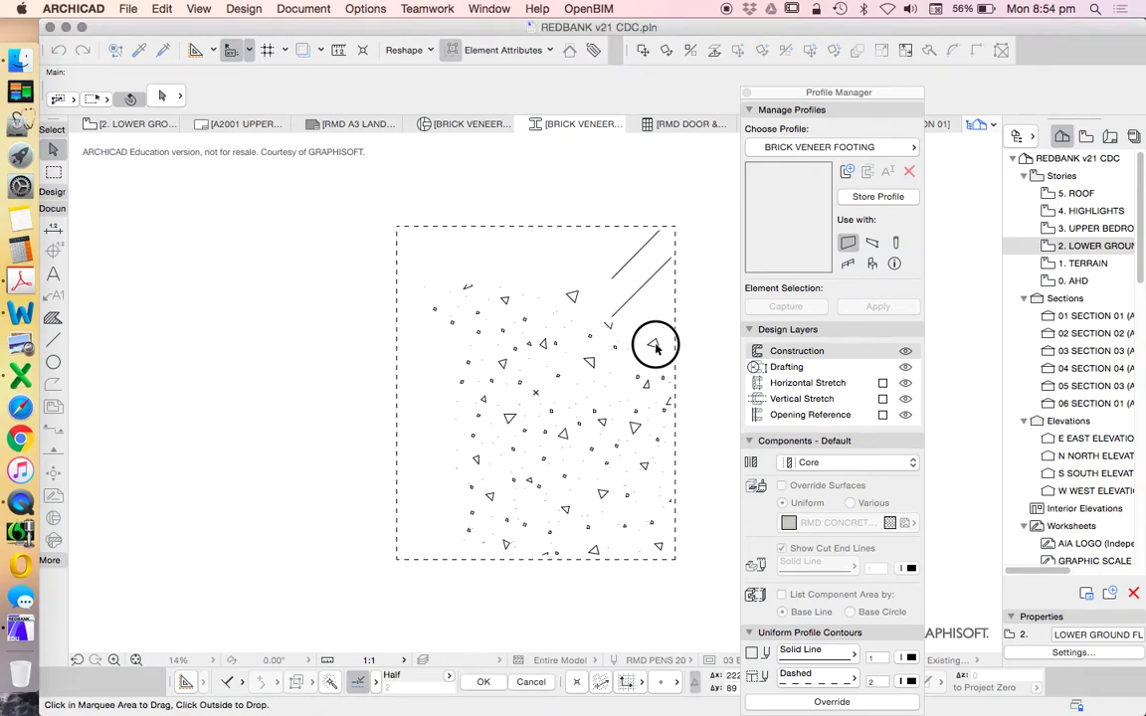
pyautogui.moveTo(655, 346); pyautogui.dragTo(354, 402)
pyautogui.click(493, 422)
pyautogui.scroll(-3, 549, 394)
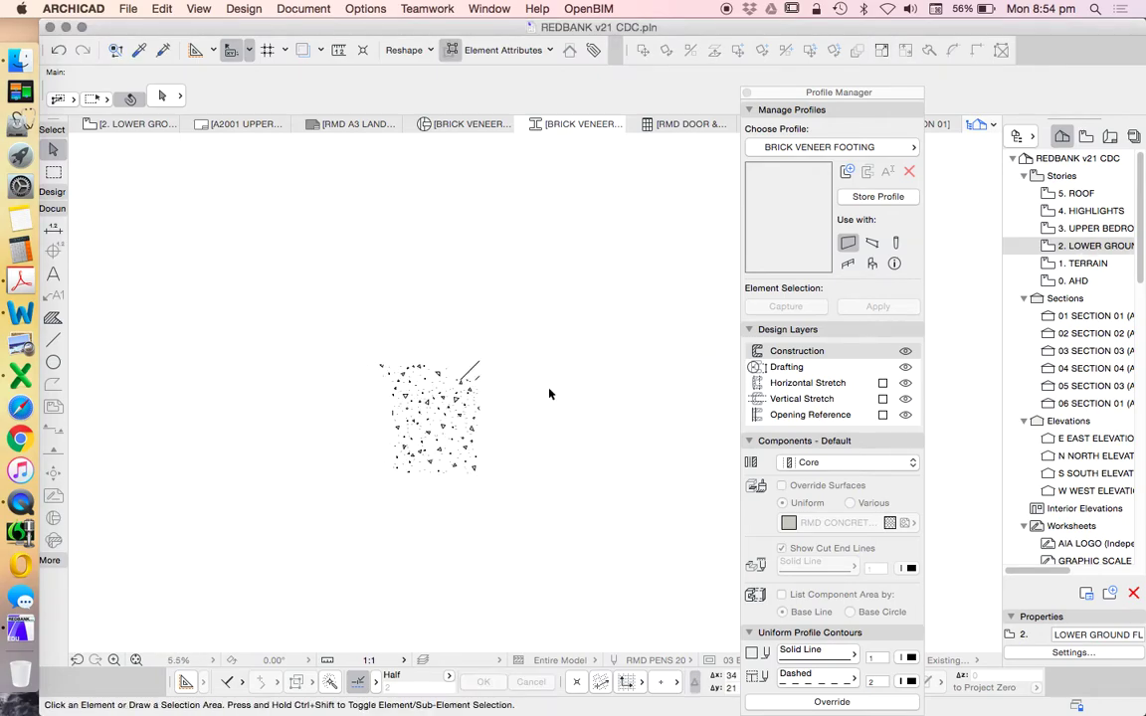
# Turn on the outlines of both pasted fills, moving the Profile Manager clear of the fill settings.
pyautogui.moveTo(484, 434); pyautogui.dragTo(358, 289)
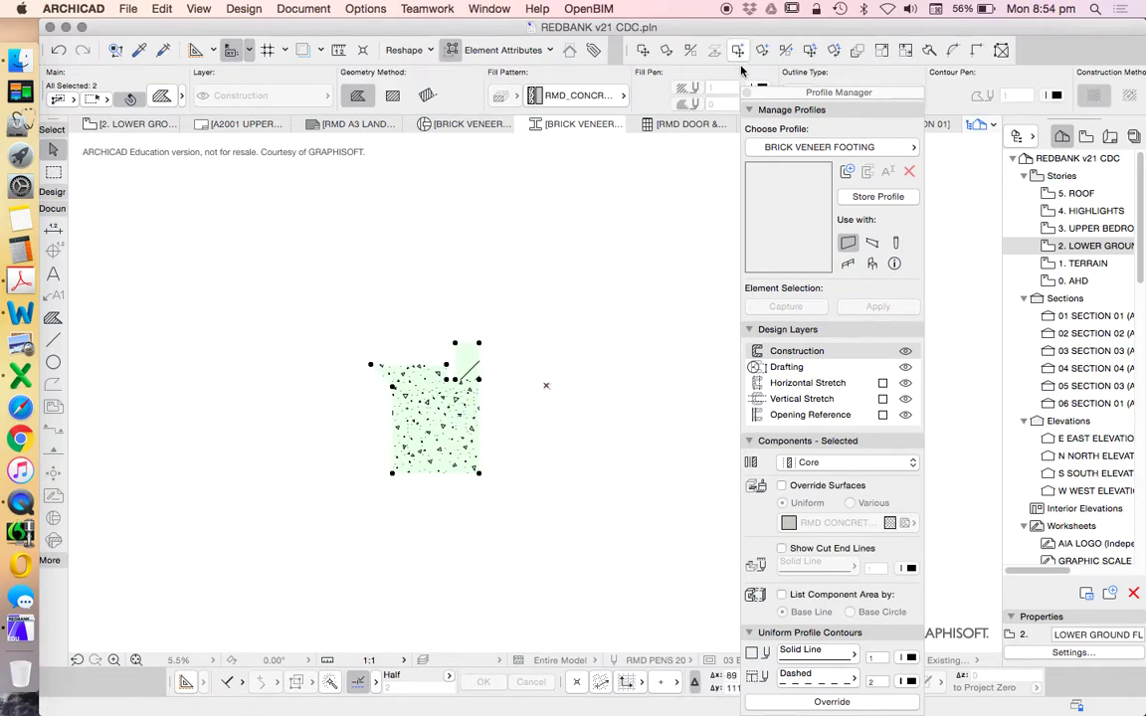
pyautogui.moveTo(781, 92); pyautogui.dragTo(920, 188)
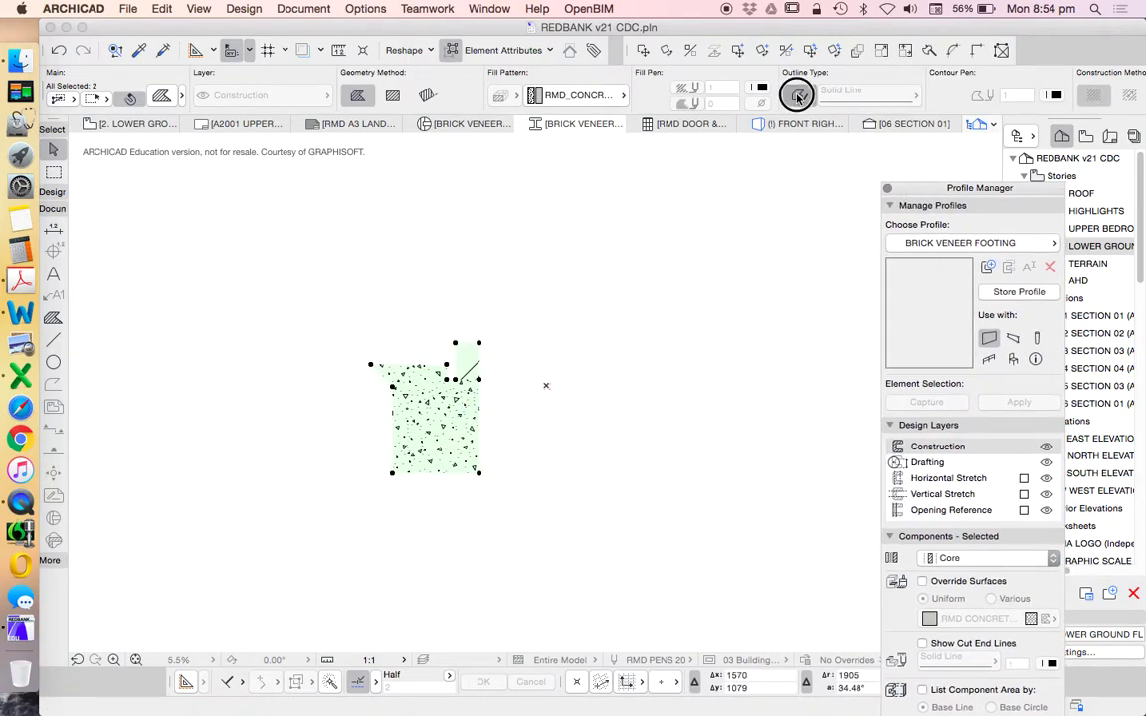
pyautogui.click(565, 366)
pyautogui.scroll(3, 542, 402)
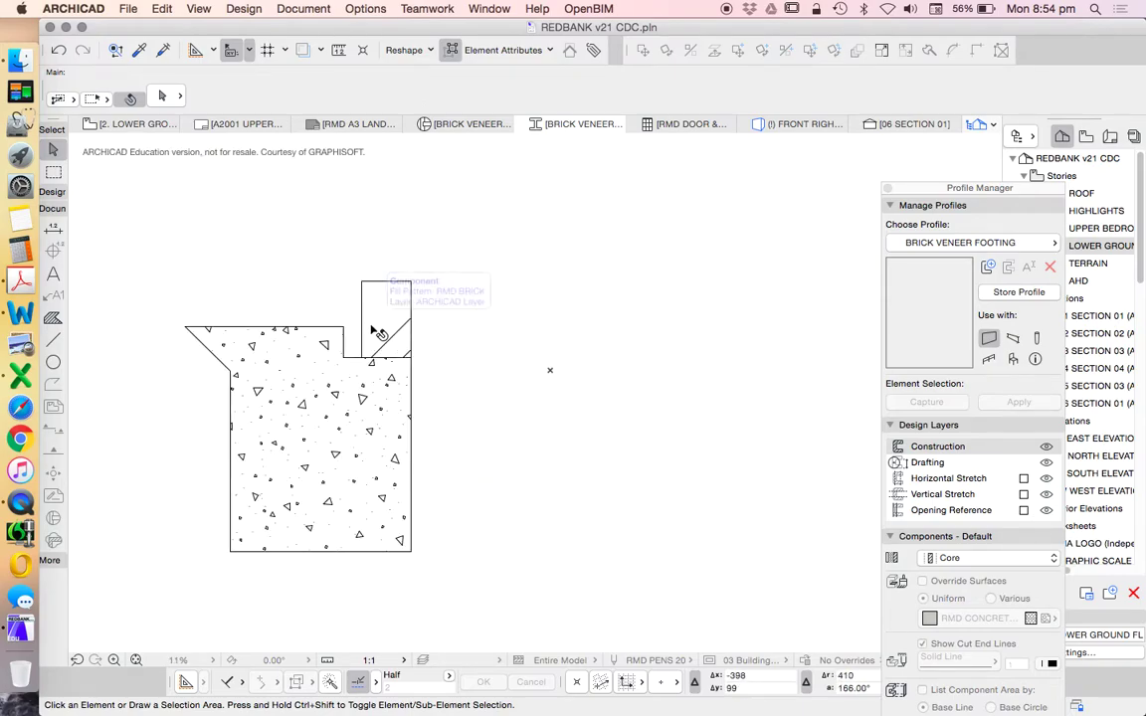
pyautogui.click(485, 501)
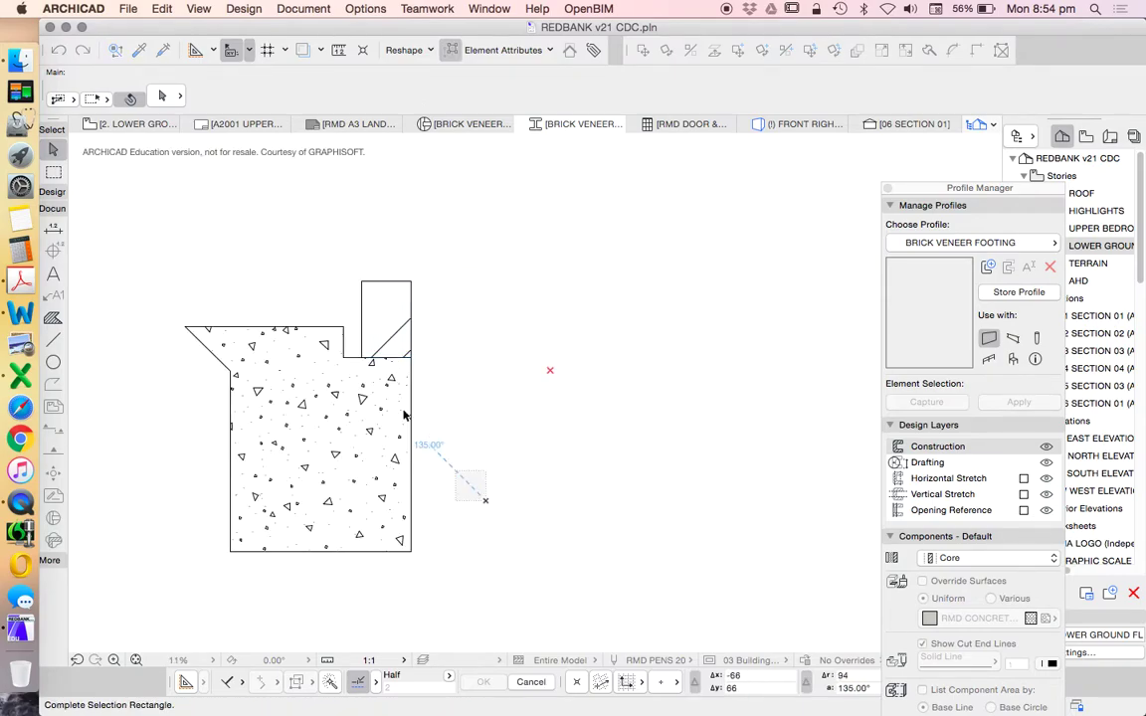
pyautogui.click(299, 301)
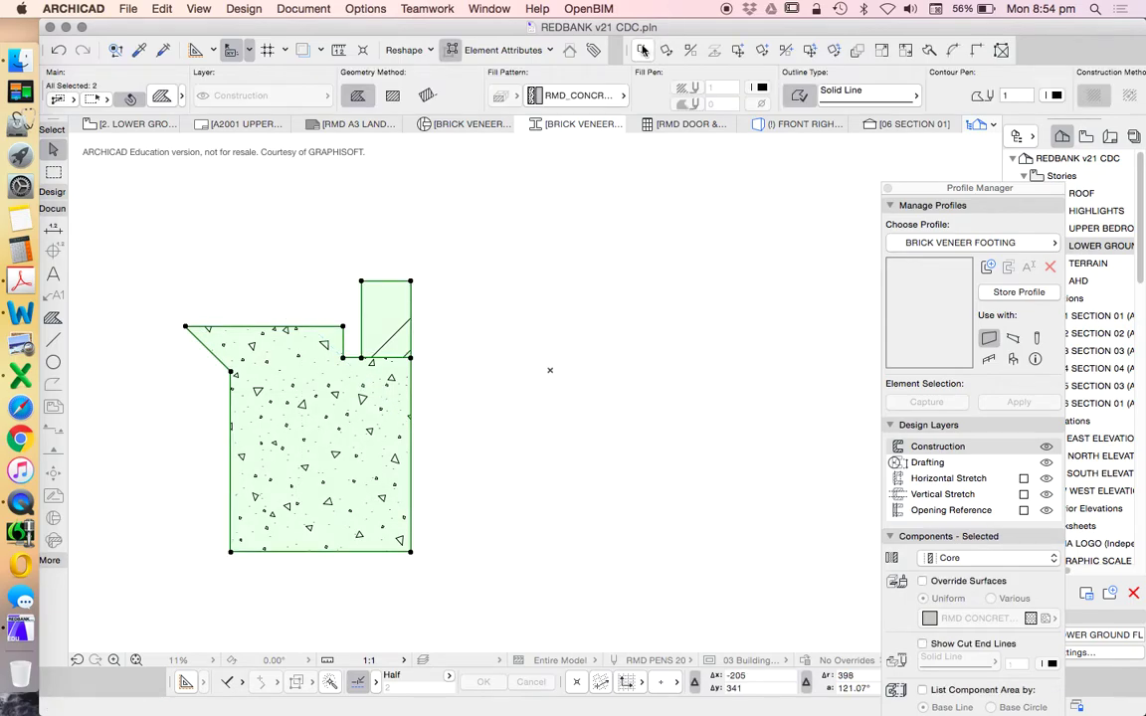
pyautogui.click(600, 302)
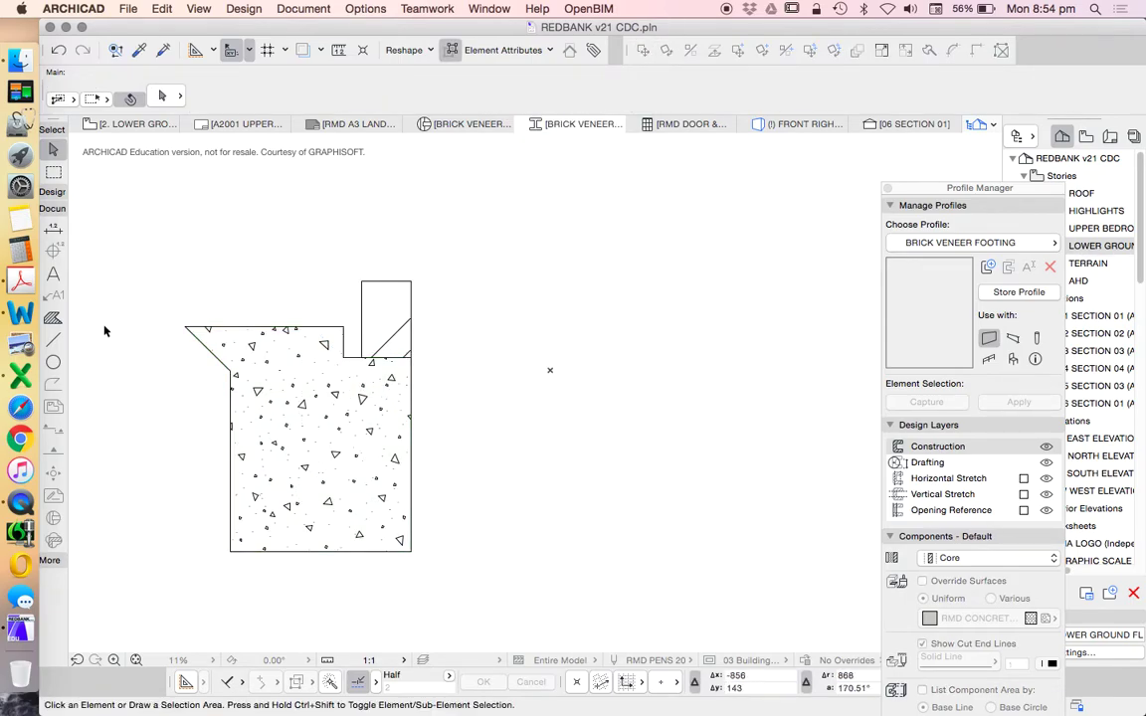
# Move the concrete and brick fills together so the brick's upper outer corner sits on the profile origin.
pyautogui.scroll(-1, 529, 366)
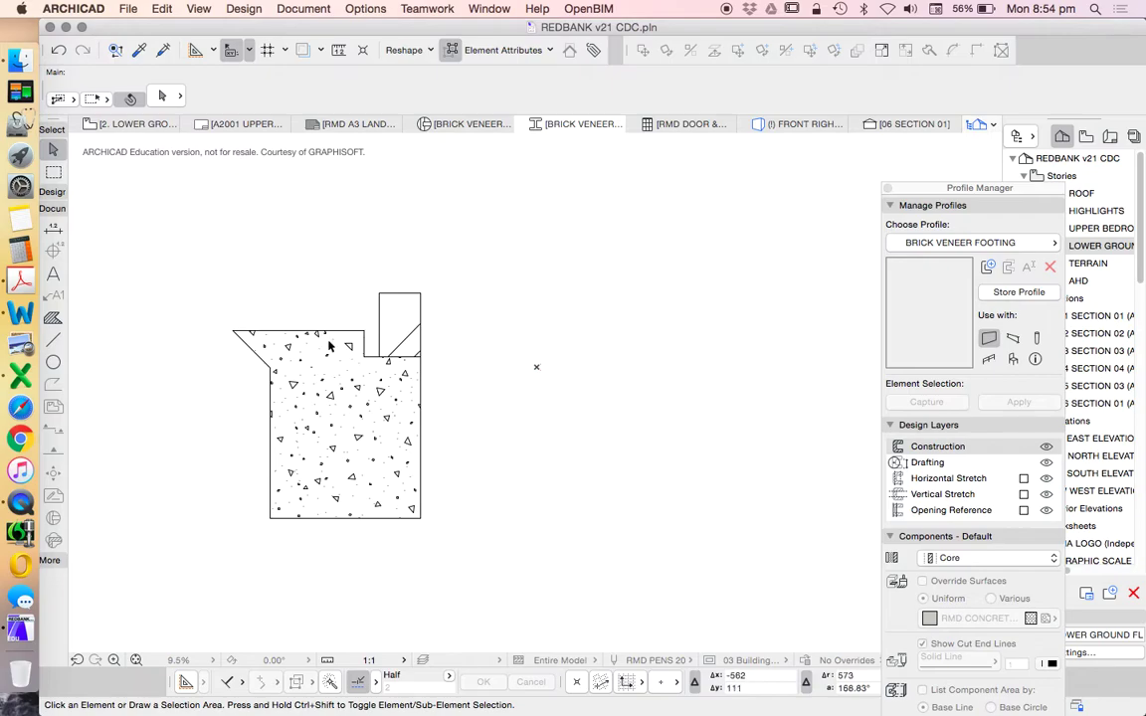
pyautogui.click(421, 292)
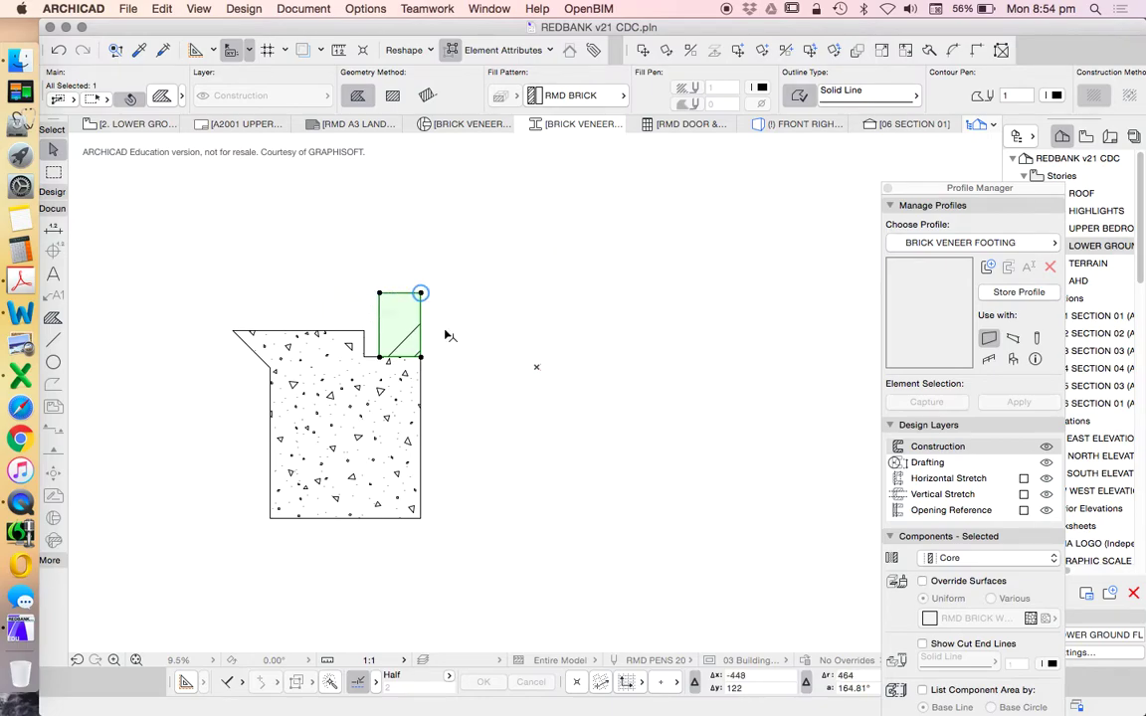
pyautogui.click(456, 402)
pyautogui.click(261, 226)
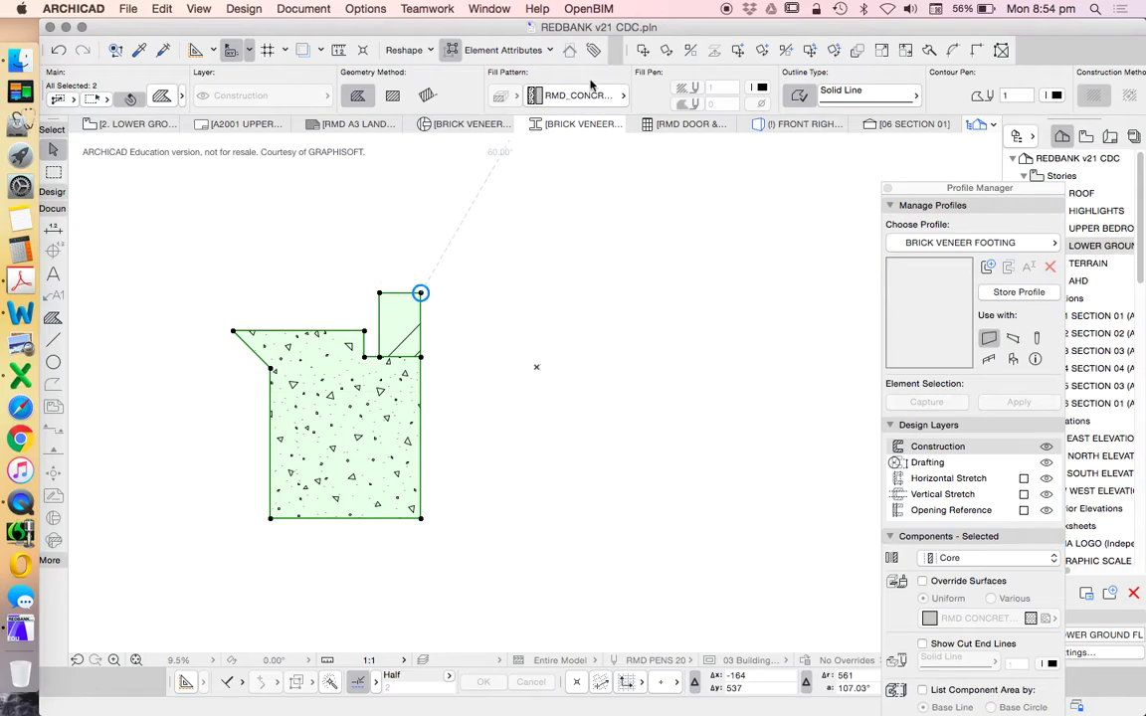
pyautogui.click(641, 49)
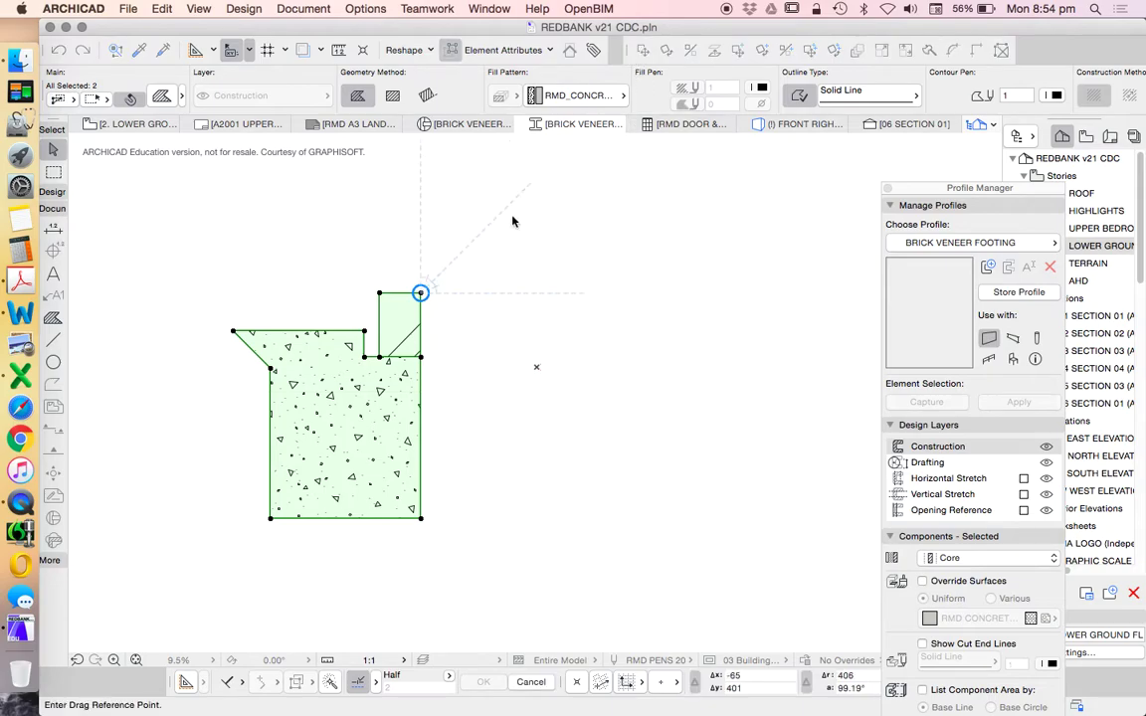
pyautogui.click(420, 293)
pyautogui.click(535, 367)
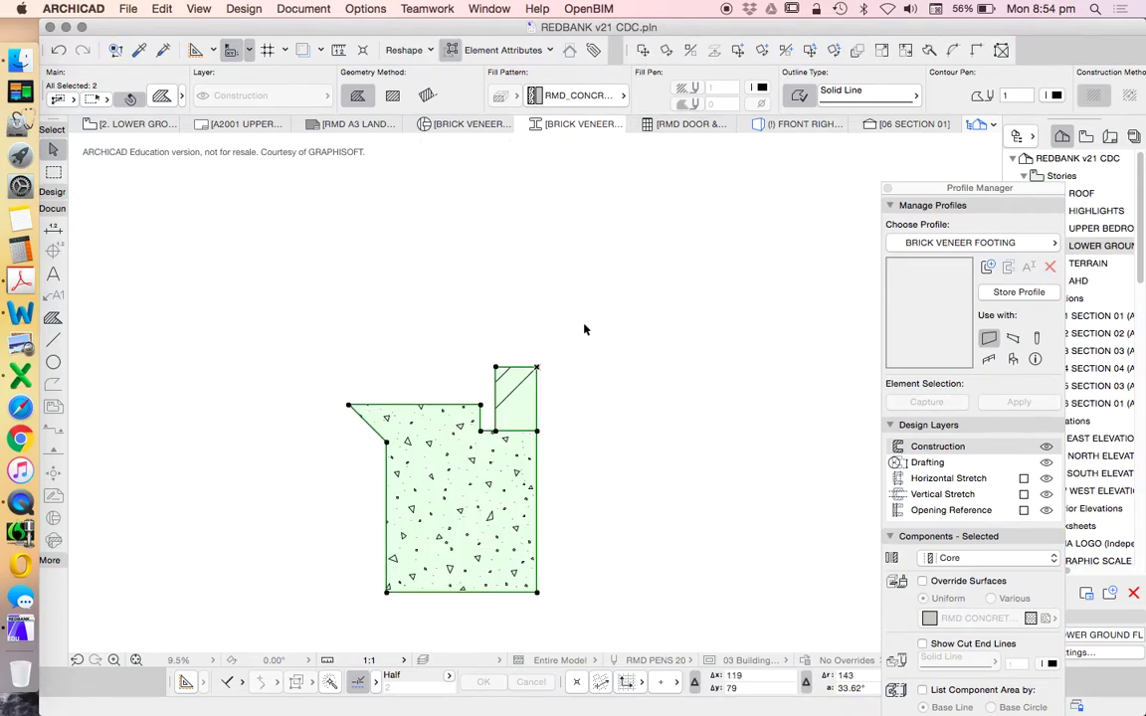
pyautogui.click(585, 327)
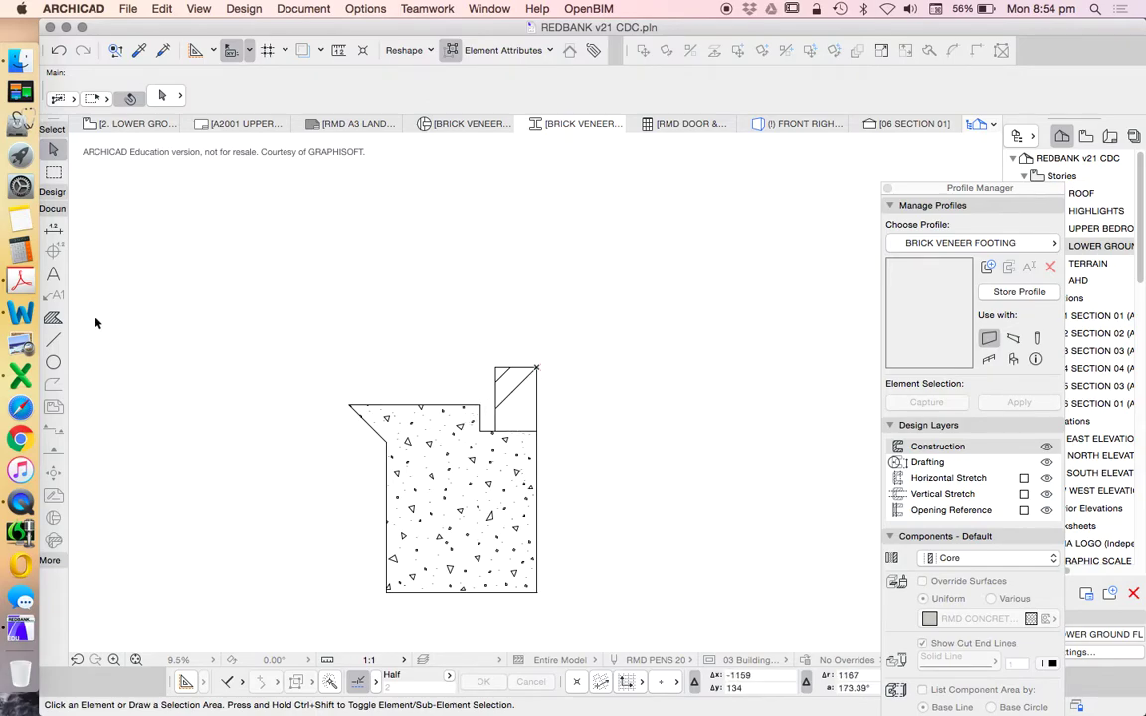
pyautogui.click(53, 340)
pyautogui.click(479, 405)
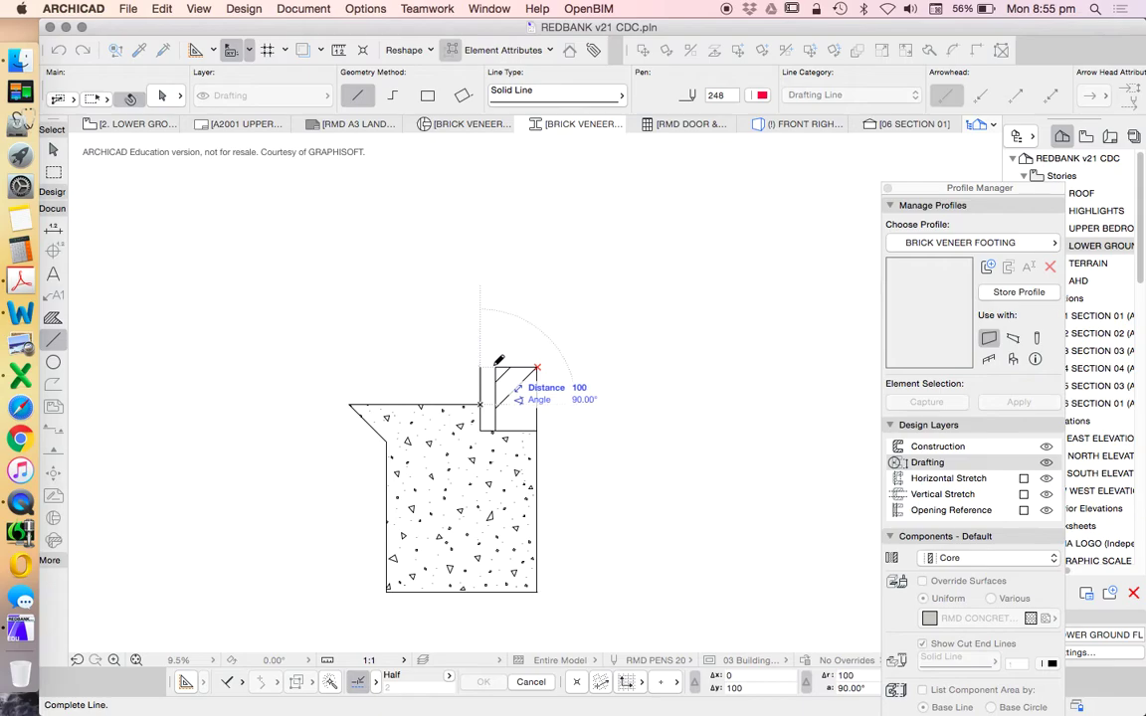
pyautogui.click(499, 361)
pyautogui.scroll(-5, 440, 403)
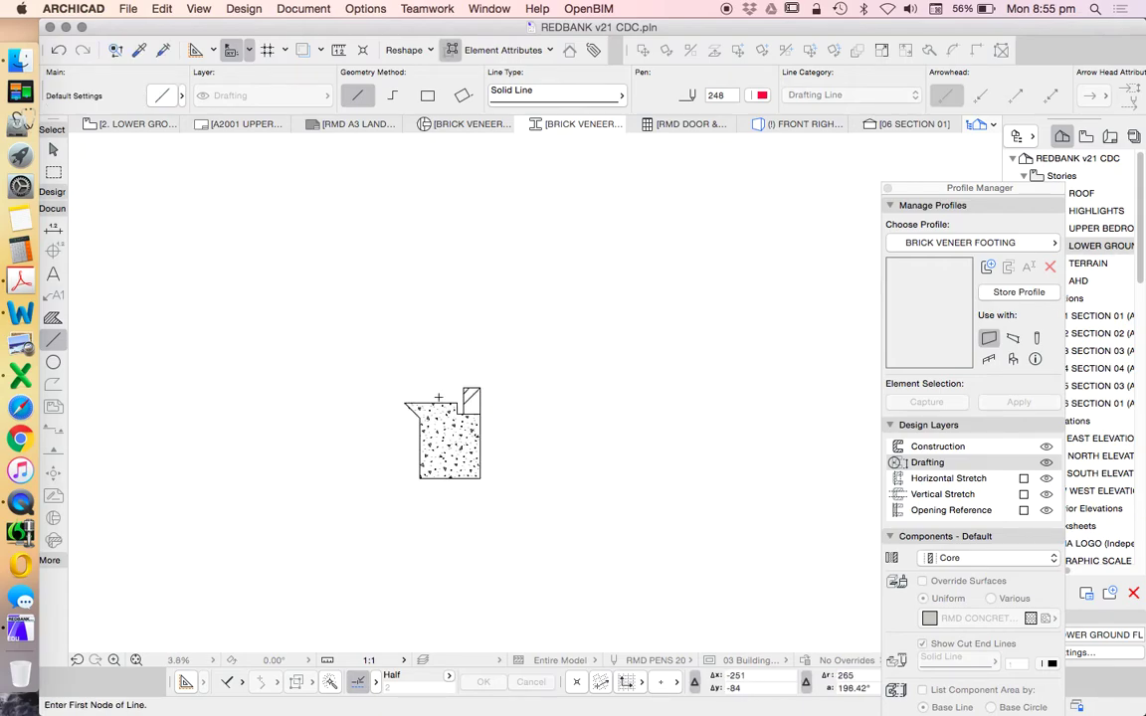
pyautogui.scroll(2, 465, 495)
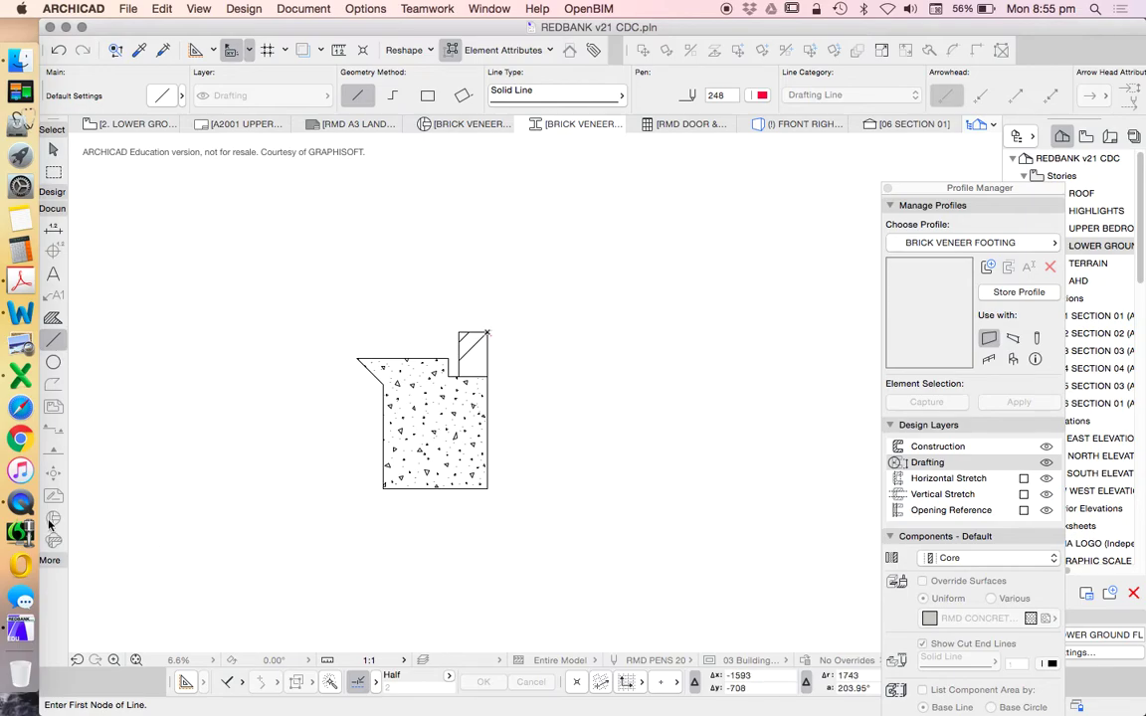
# Place hotspots with pen 249 at the concrete fill's base corners, upper left tip, rebate top edge and outer rebate corner.
pyautogui.click(50, 560)
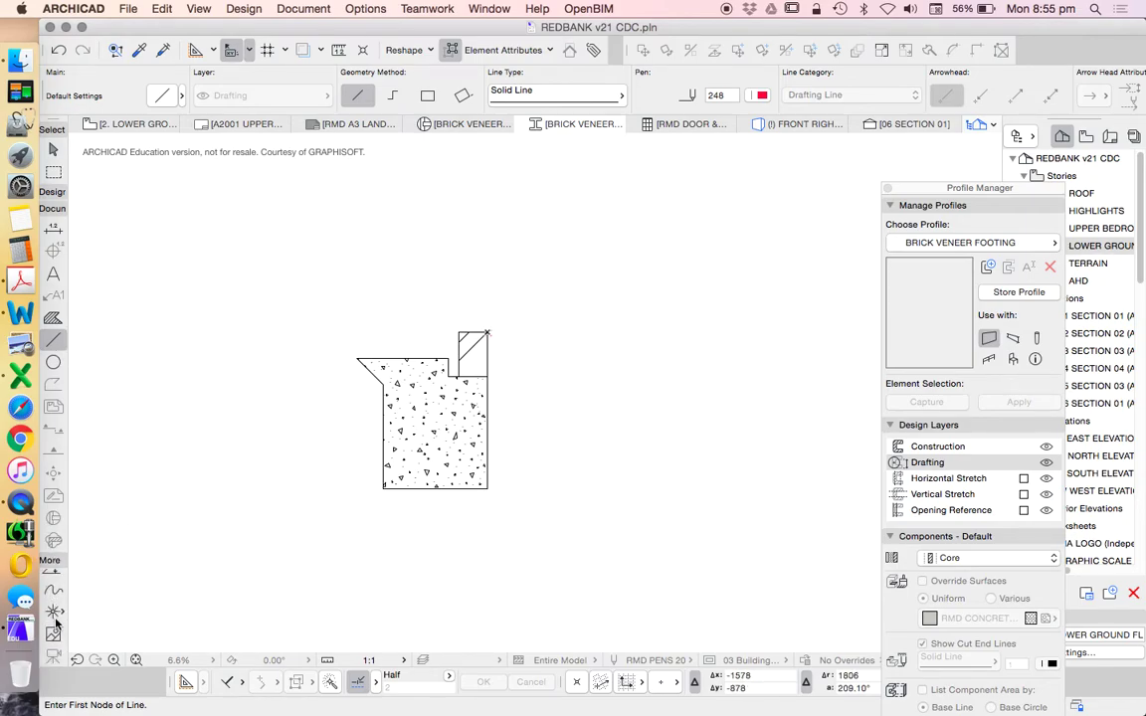
pyautogui.click(54, 608)
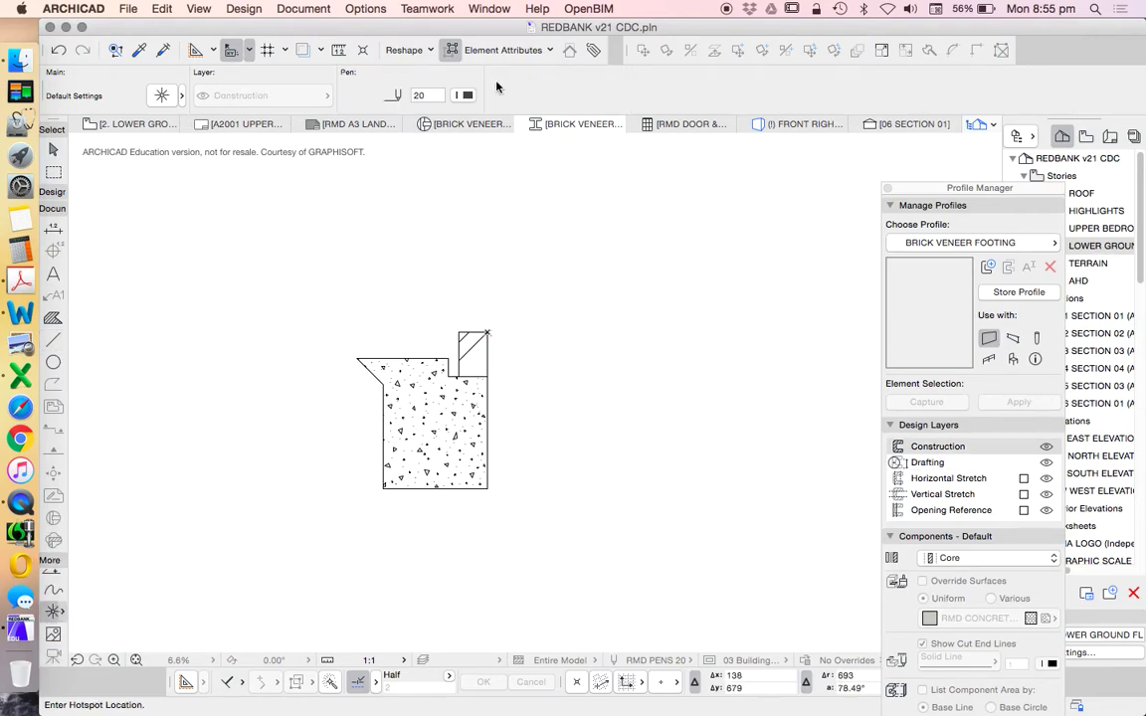
pyautogui.click(470, 96)
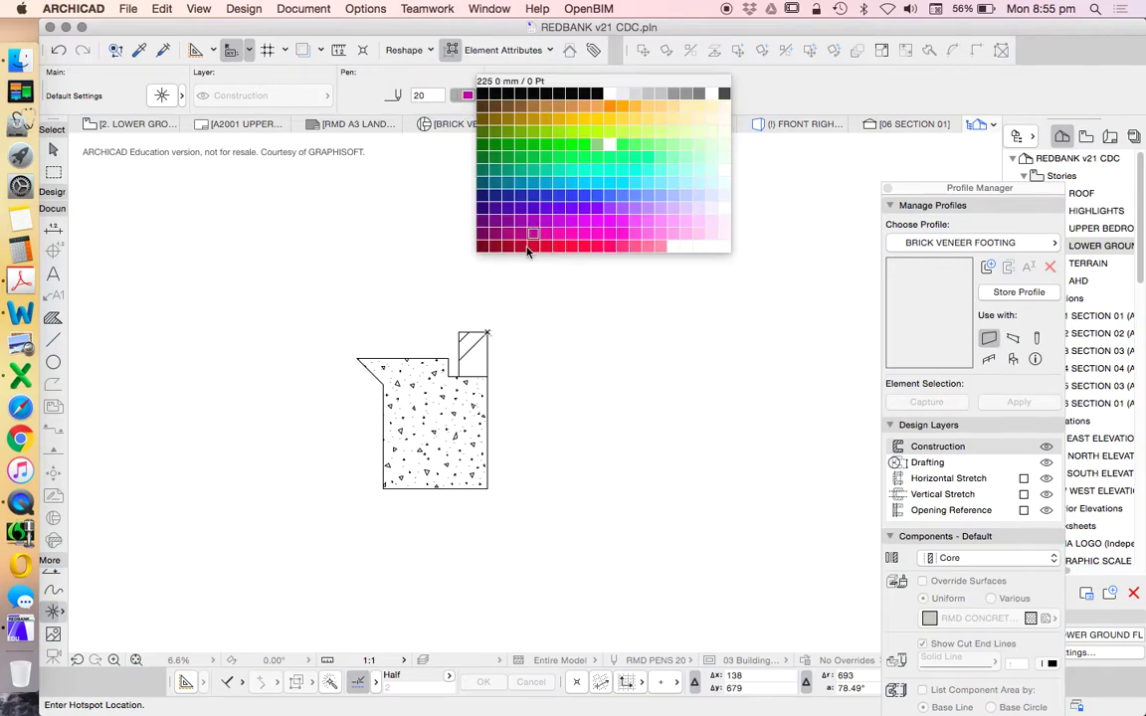
pyautogui.click(587, 251)
pyautogui.scroll(3, 473, 509)
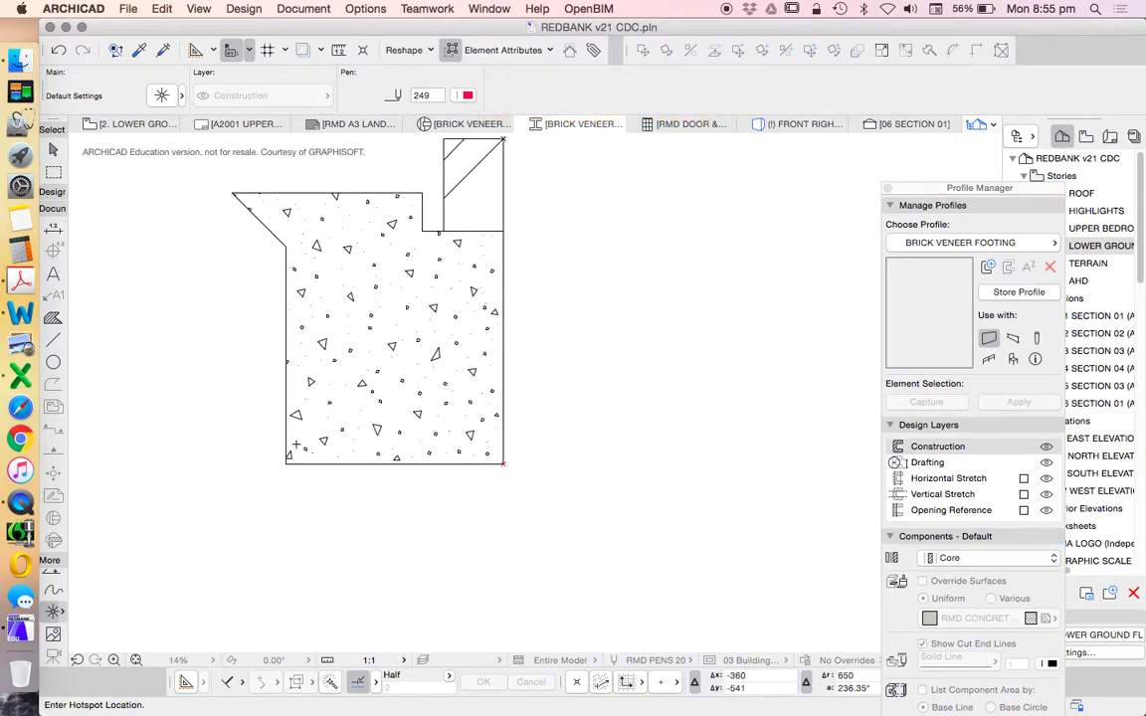
pyautogui.scroll(-2, 449, 403)
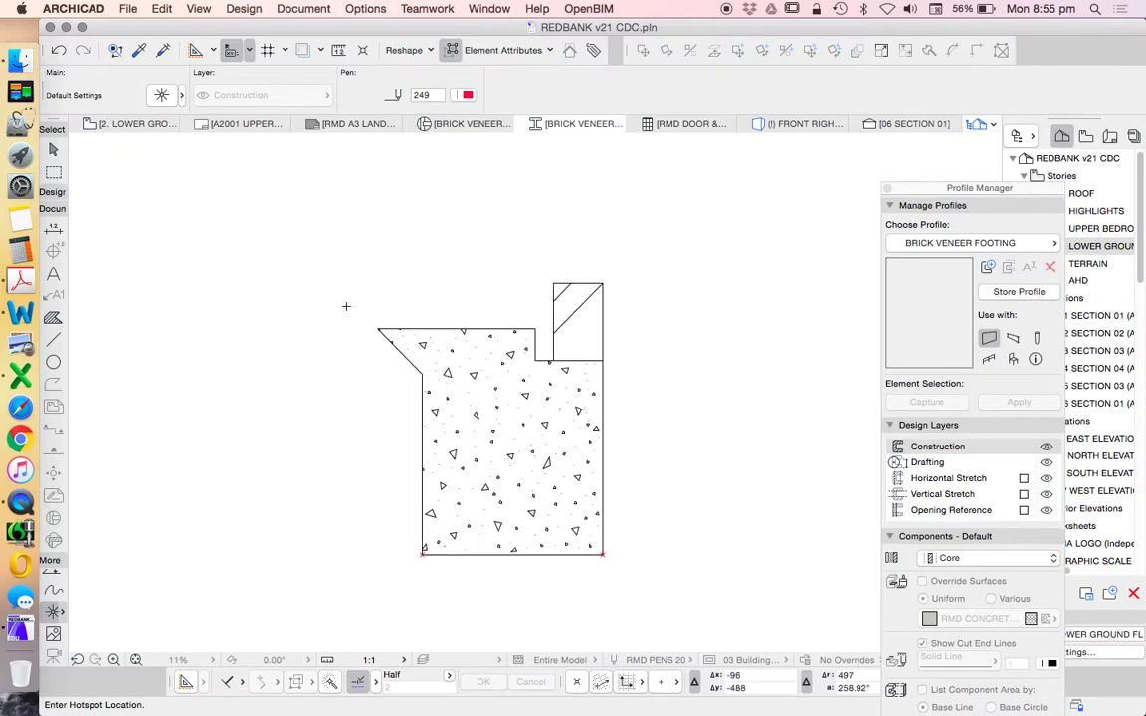
pyautogui.scroll(-2, 394, 326)
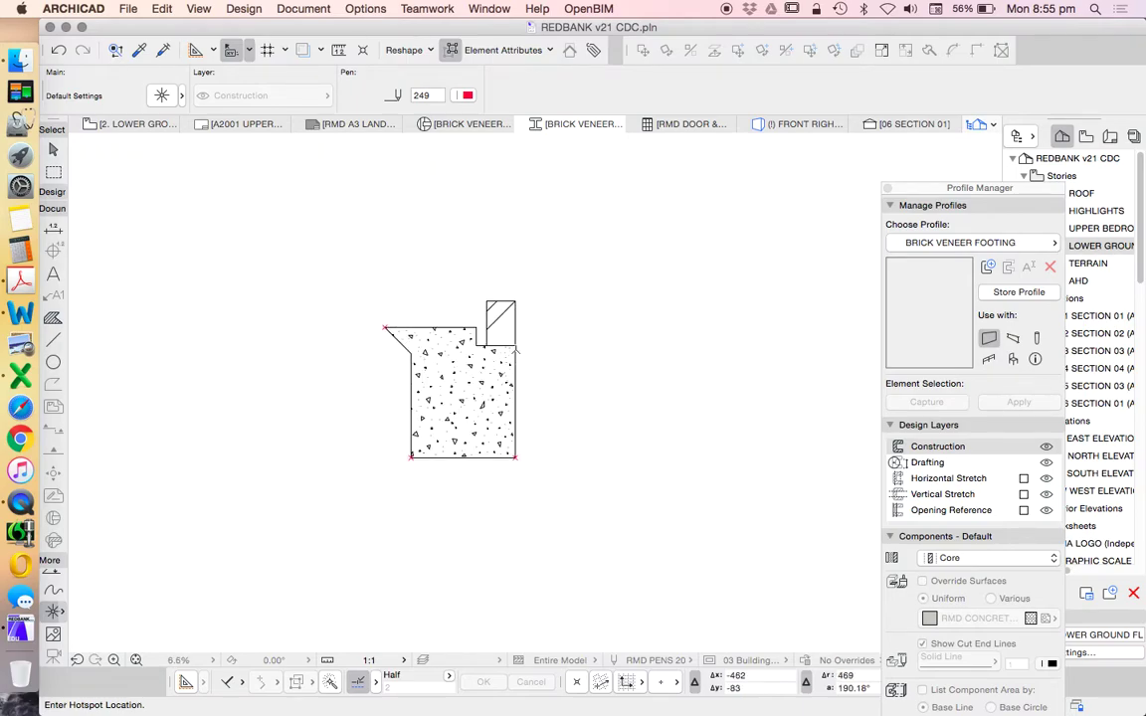
pyautogui.scroll(3, 523, 339)
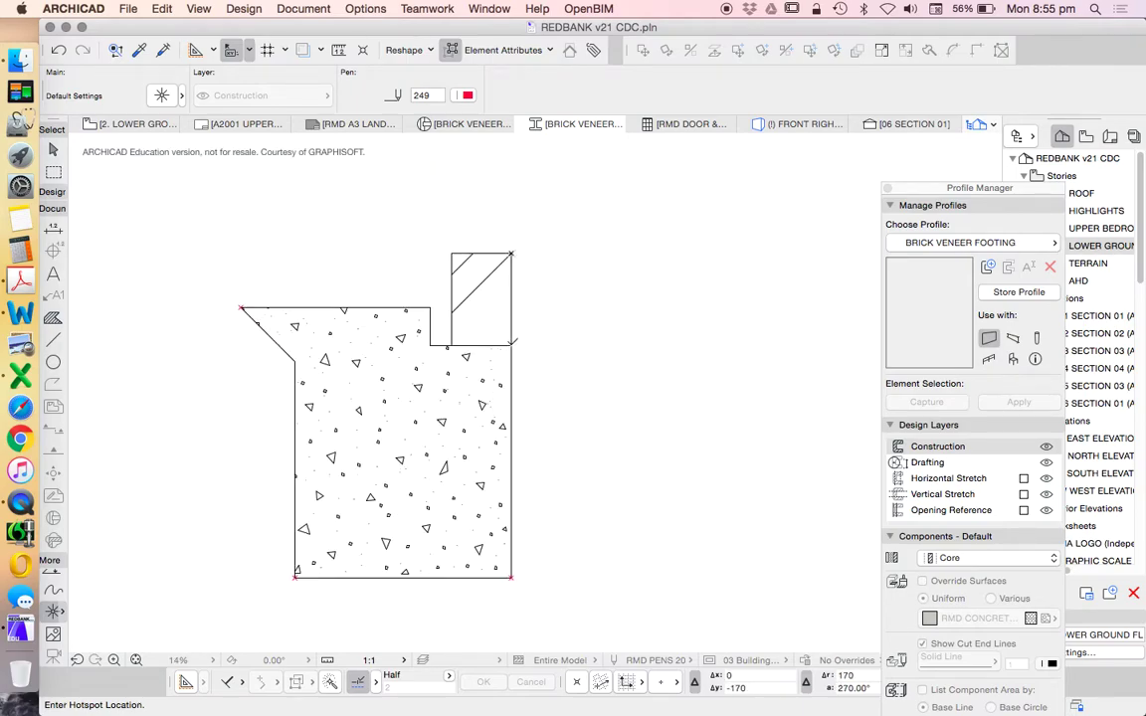
pyautogui.scroll(-3, 612, 334)
pyautogui.scroll(2, 534, 297)
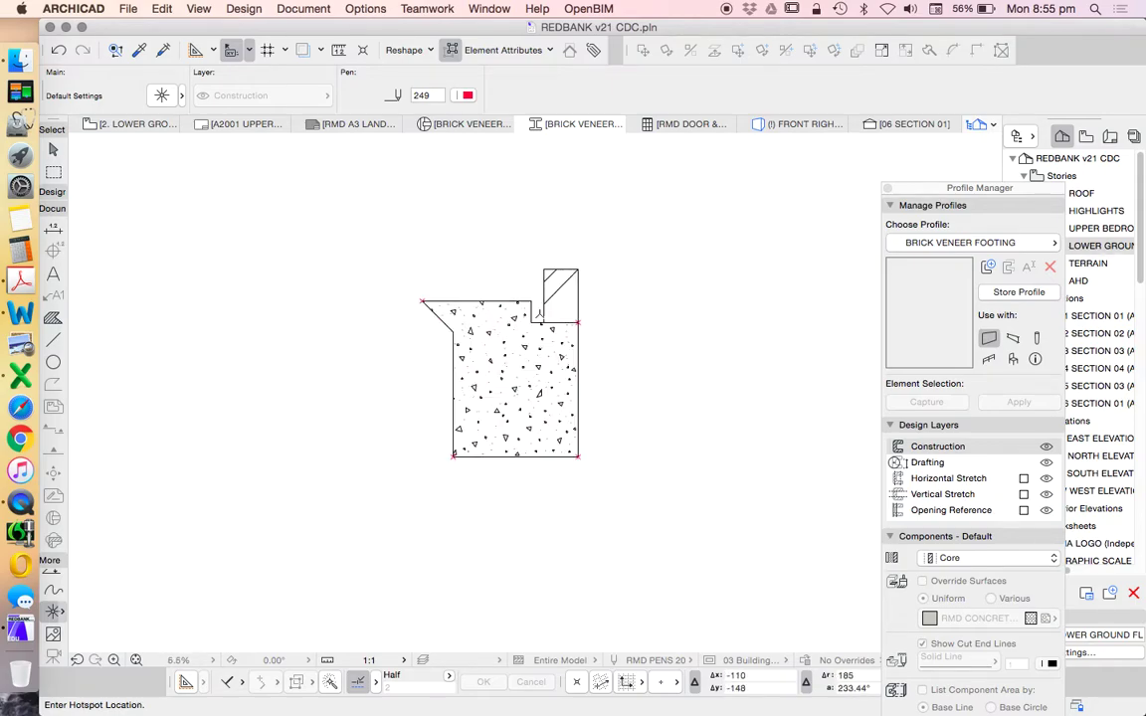
pyautogui.scroll(-2, 569, 273)
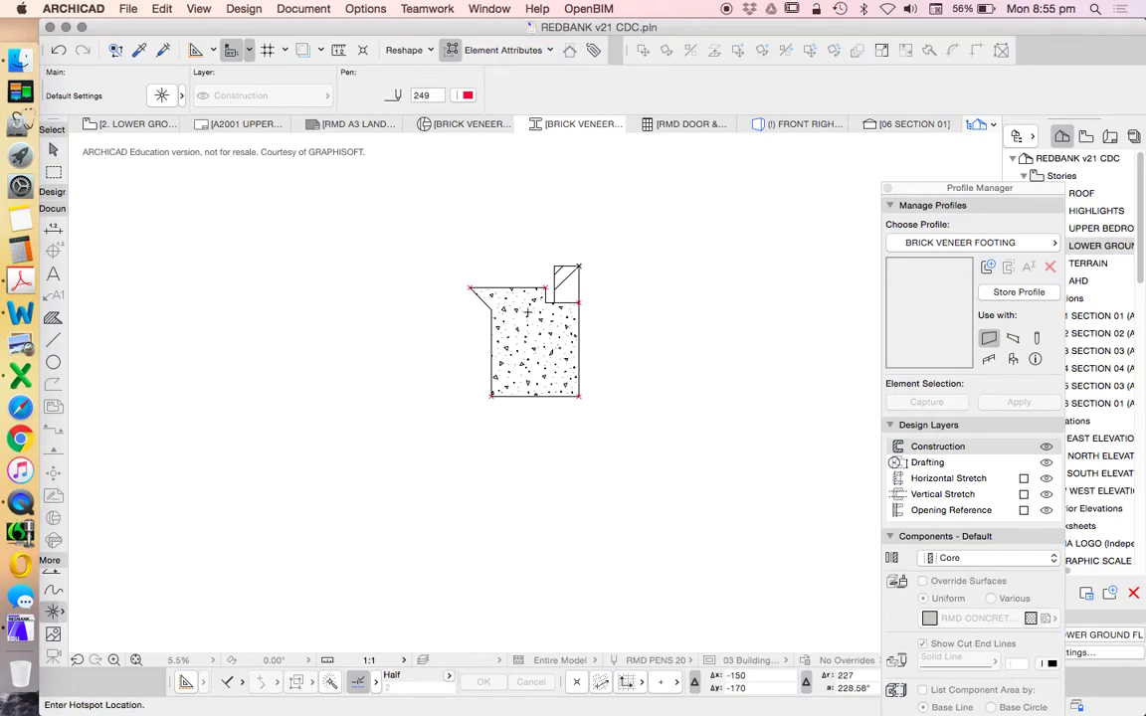
# Enable the Horizontal Stretch, Vertical Stretch and Opening Reference design layers for the footing profile.
pyautogui.click(1025, 482)
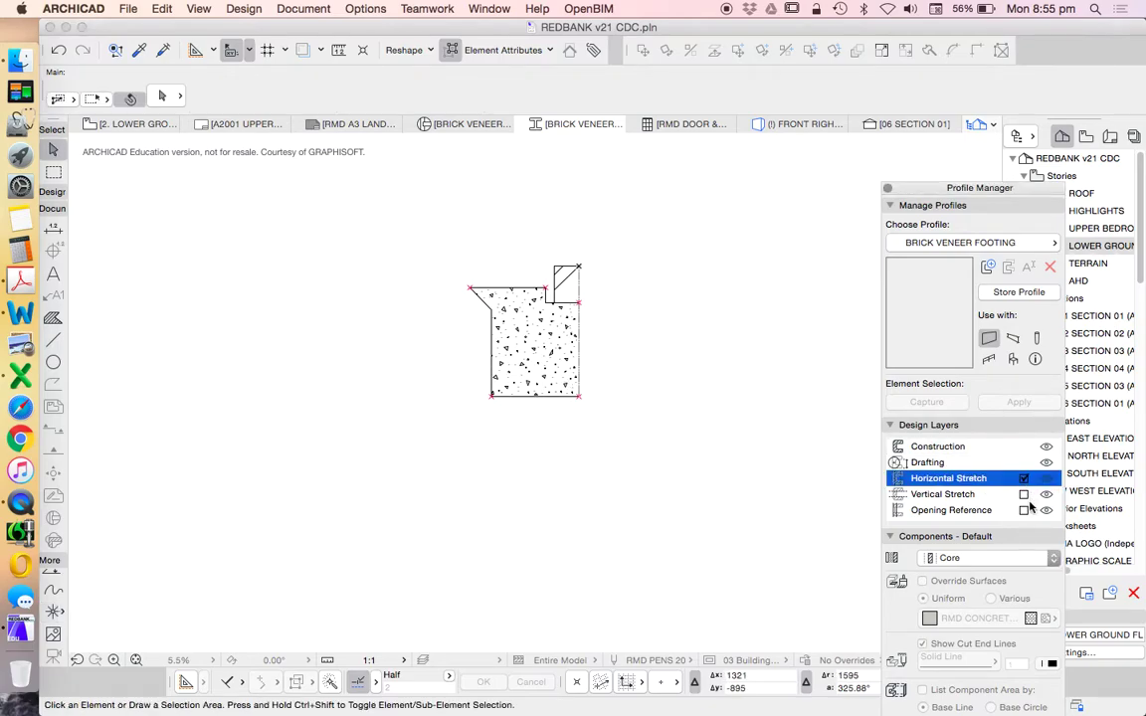
pyautogui.click(1024, 495)
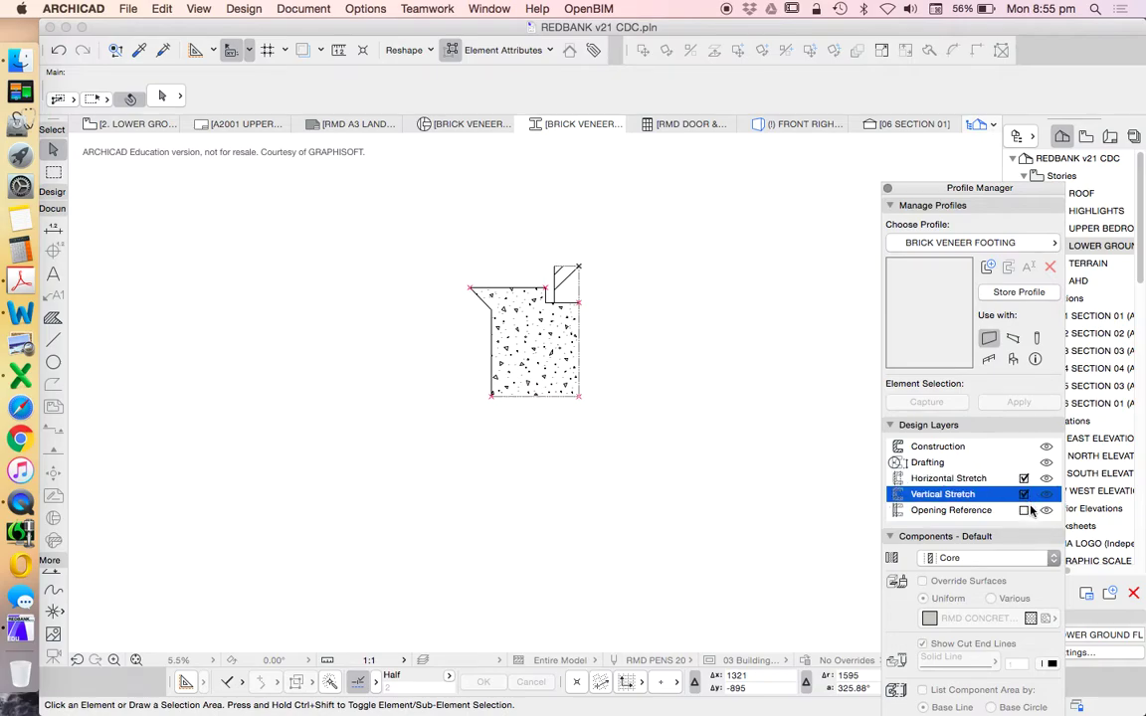
pyautogui.click(1024, 511)
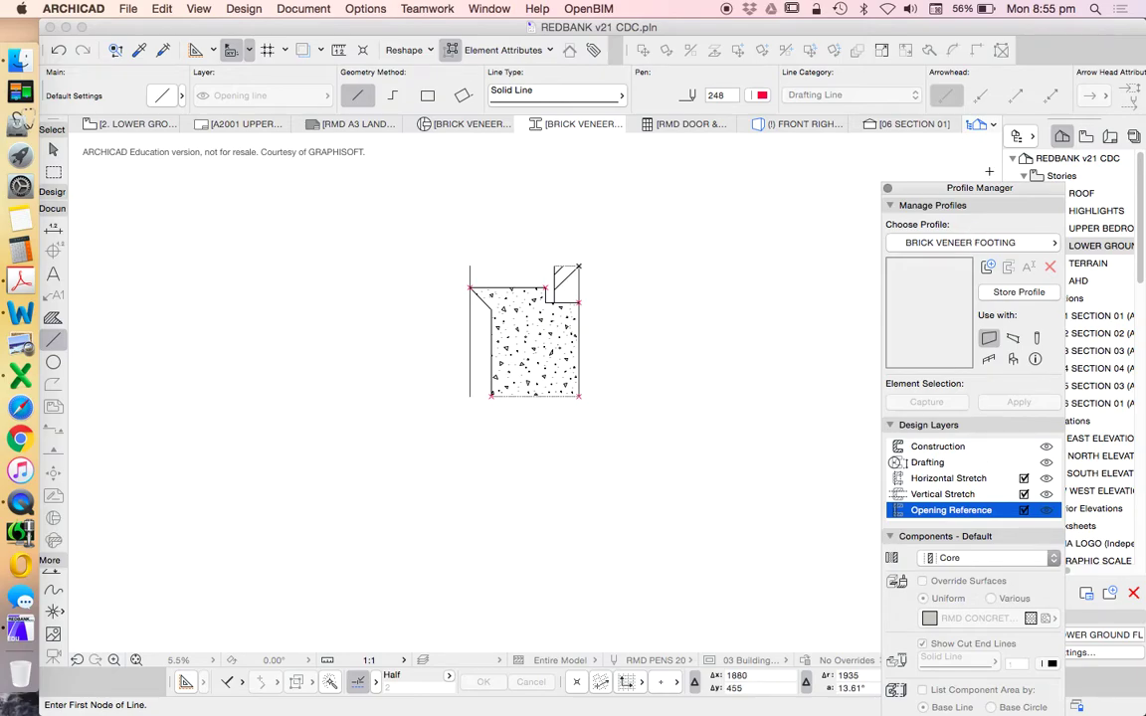
# Set the concrete fill's building material to RMD_CONCRETE (3), moving the Profile Manager higher.
pyautogui.moveTo(983, 188); pyautogui.dragTo(957, 117)
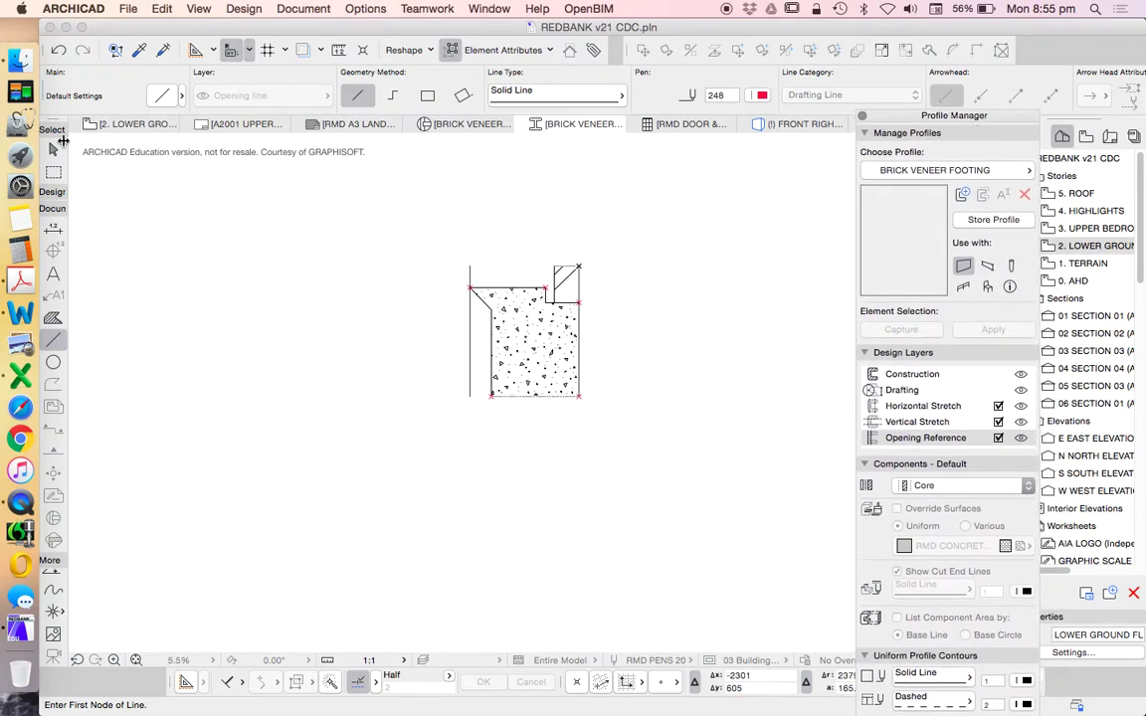
pyautogui.click(53, 149)
pyautogui.click(537, 329)
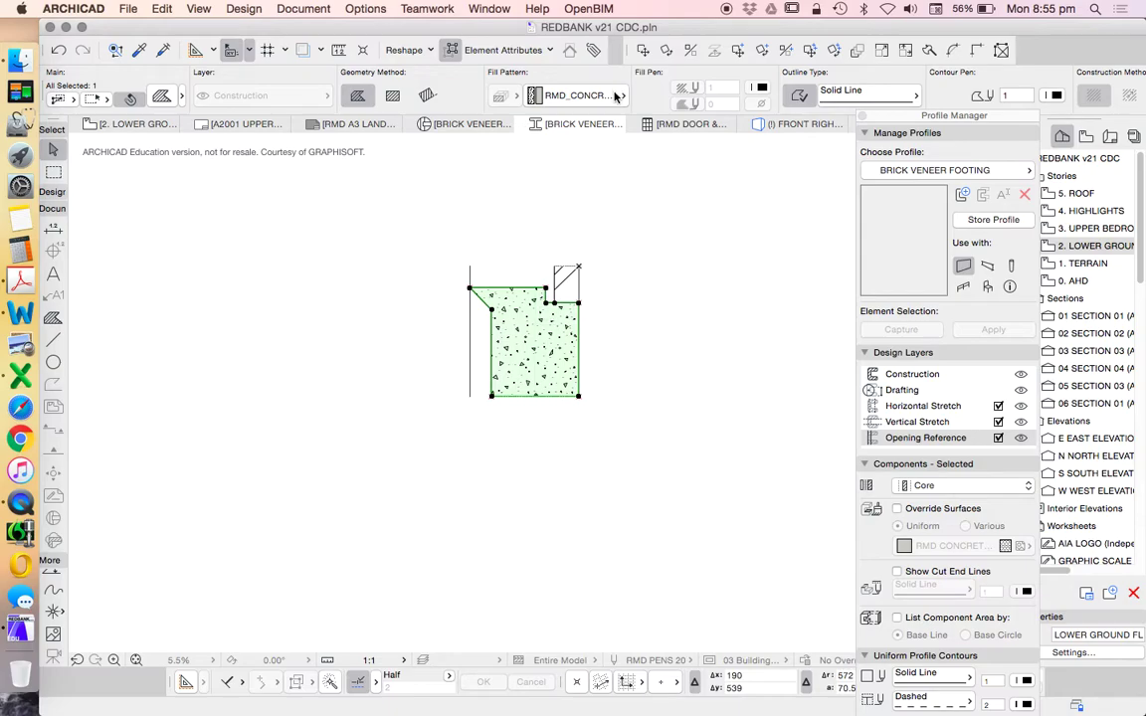
pyautogui.click(582, 96)
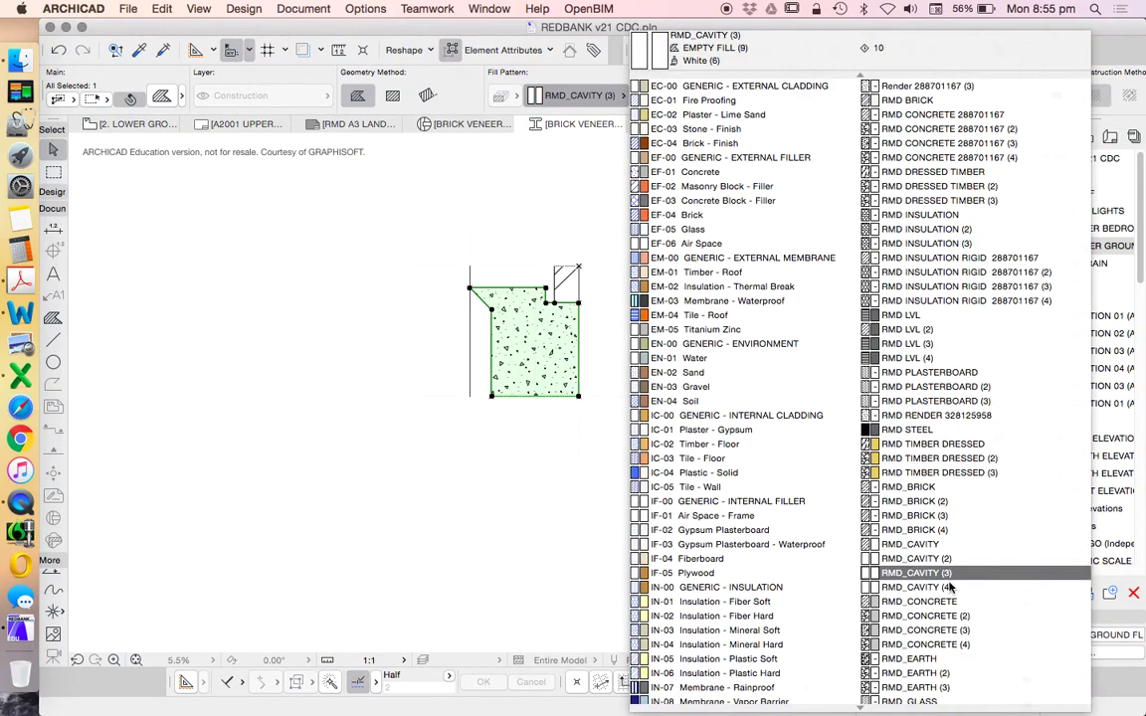
pyautogui.click(941, 632)
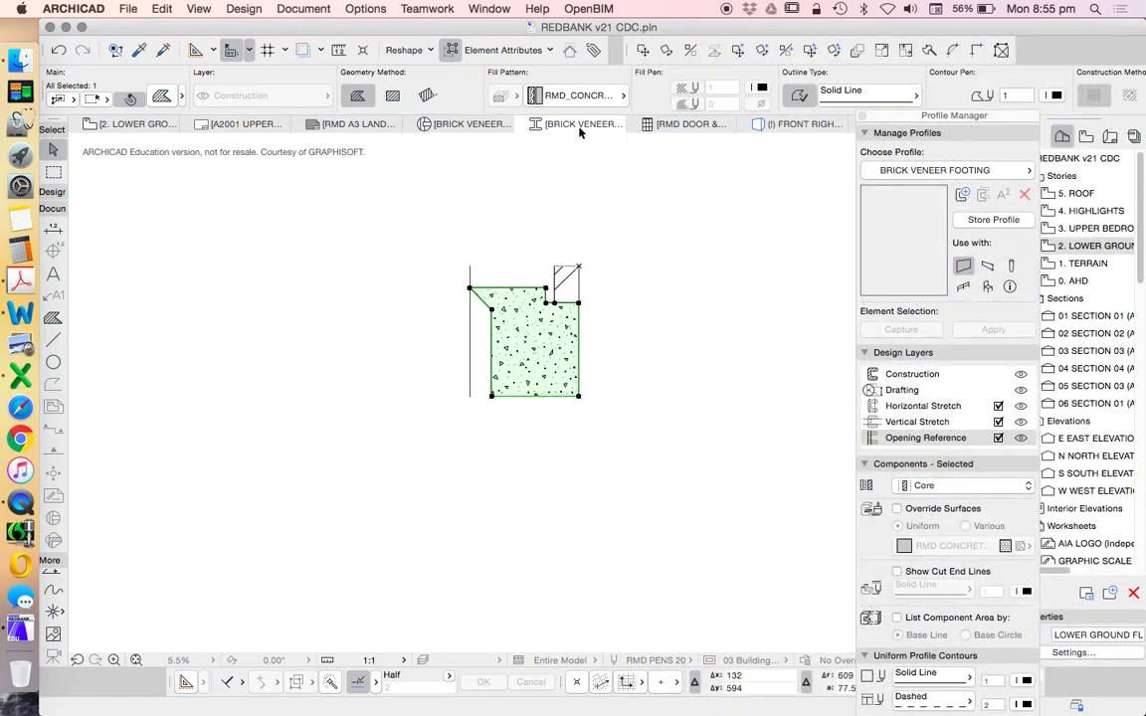
# Check the building materials assigned to the brick fill and the concrete fill, and clear the selection.
pyautogui.click(559, 287)
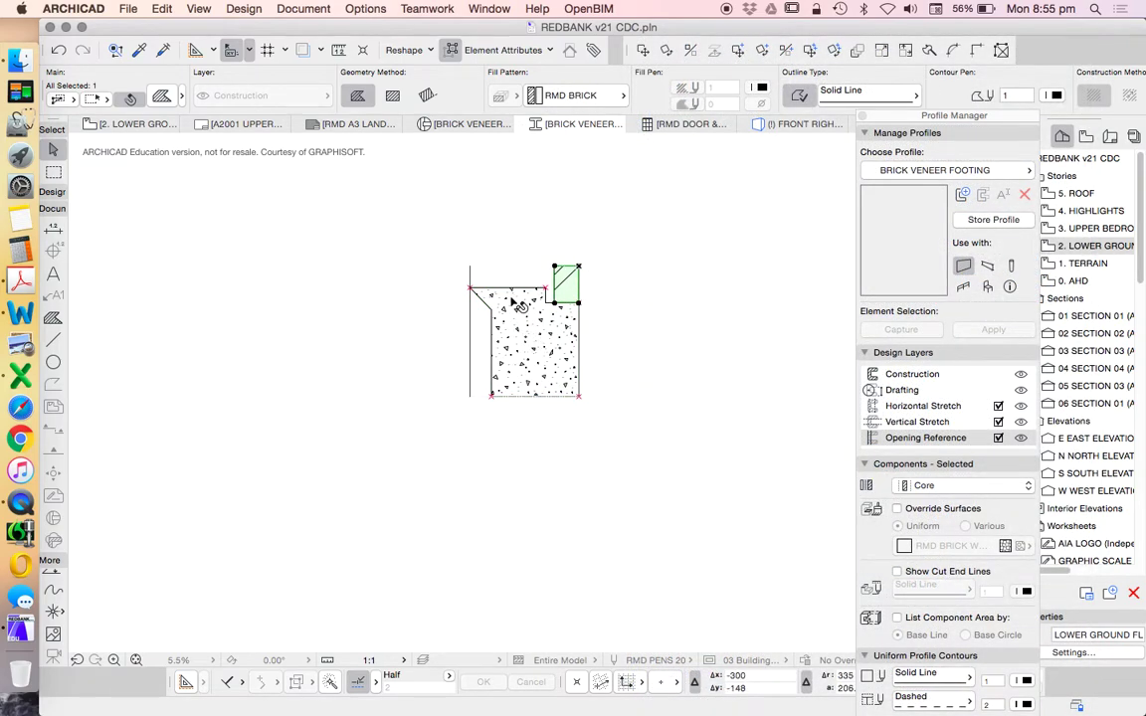
pyautogui.click(538, 357)
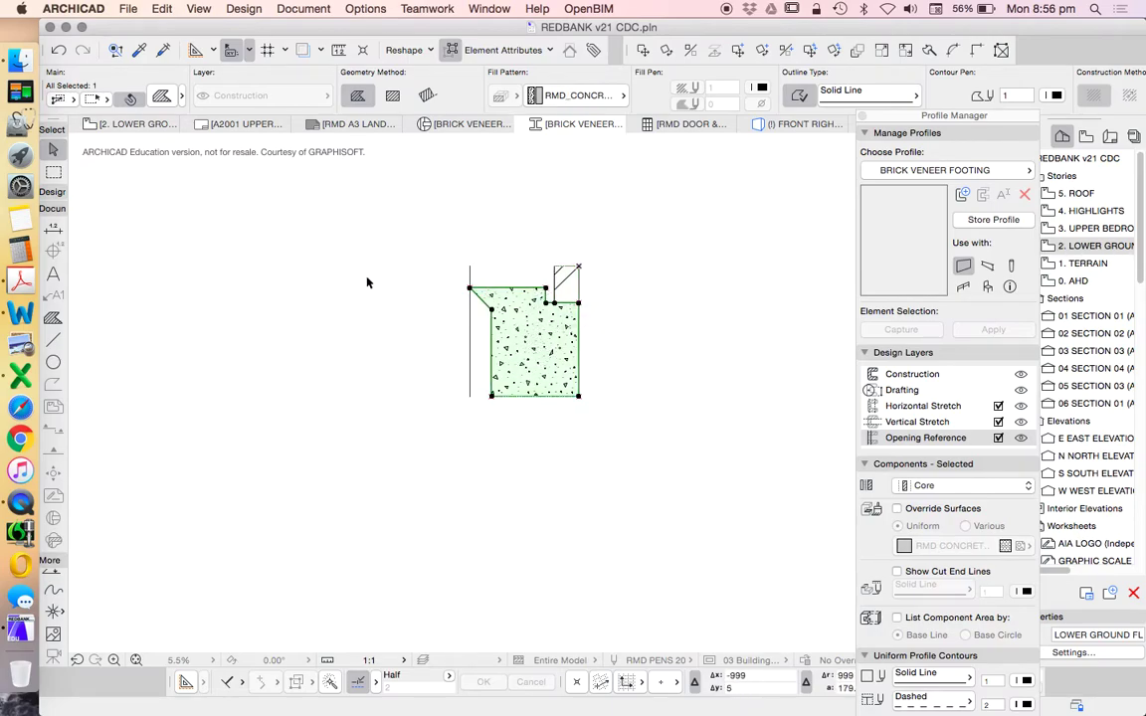
pyautogui.click(450, 284)
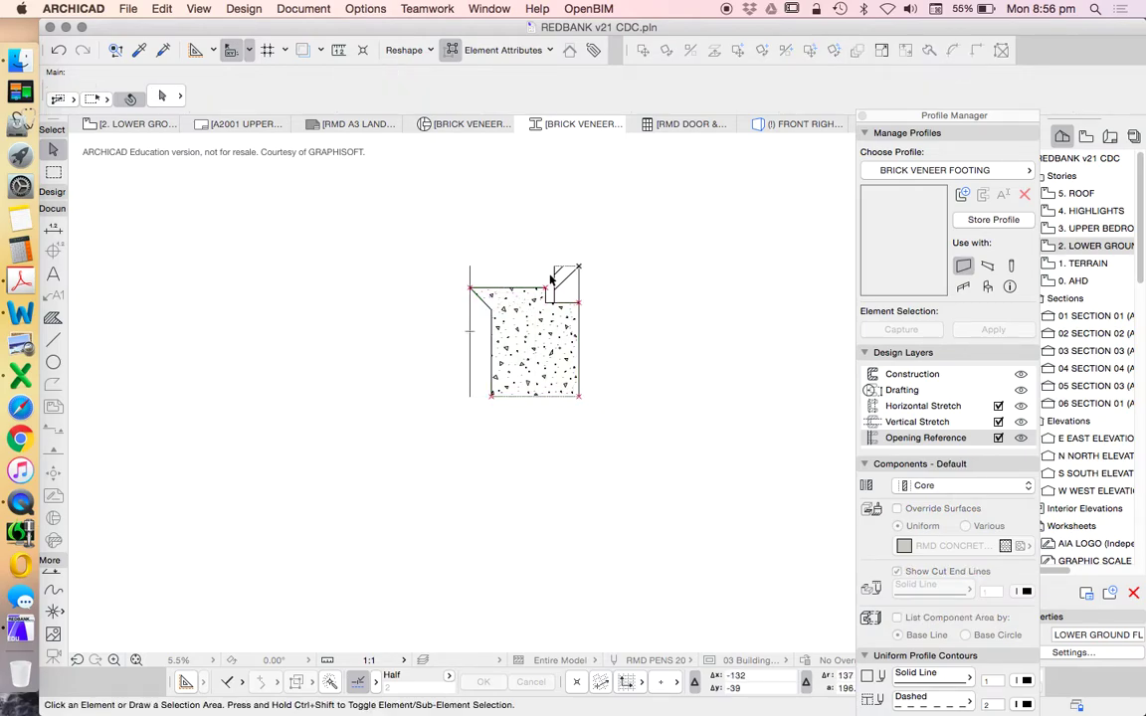
# Store the BRICK VENEER FOOTING profile for use with beams only, and close the Profile Manager.
pyautogui.click(989, 266)
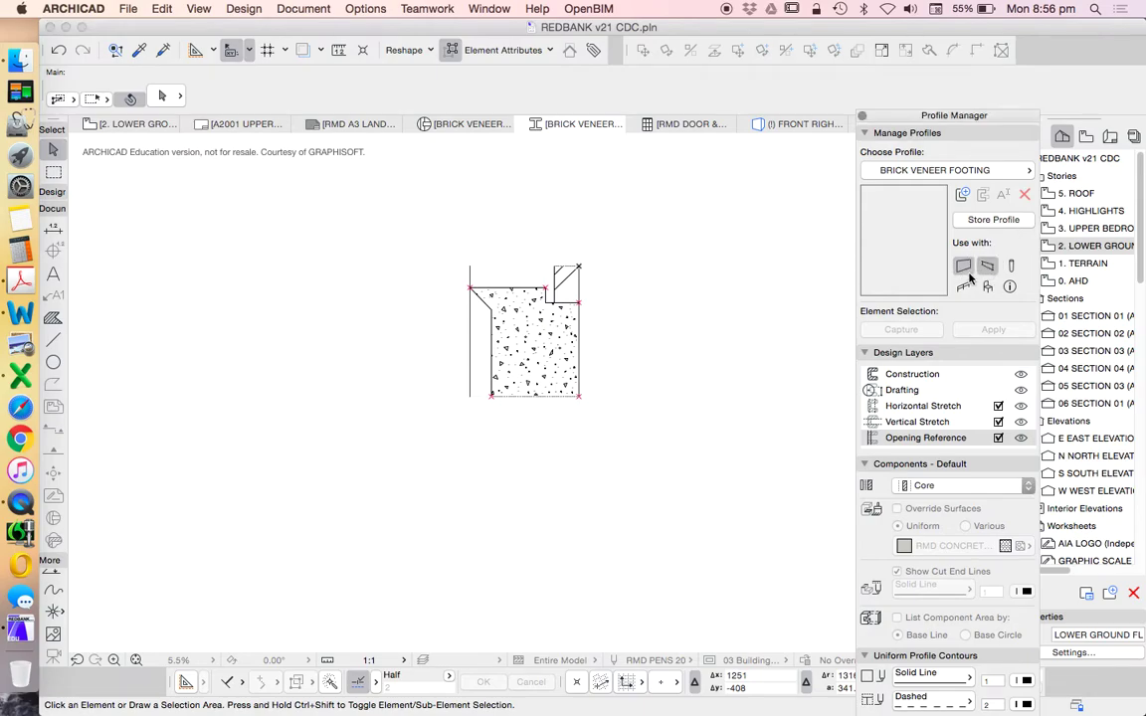
pyautogui.click(967, 269)
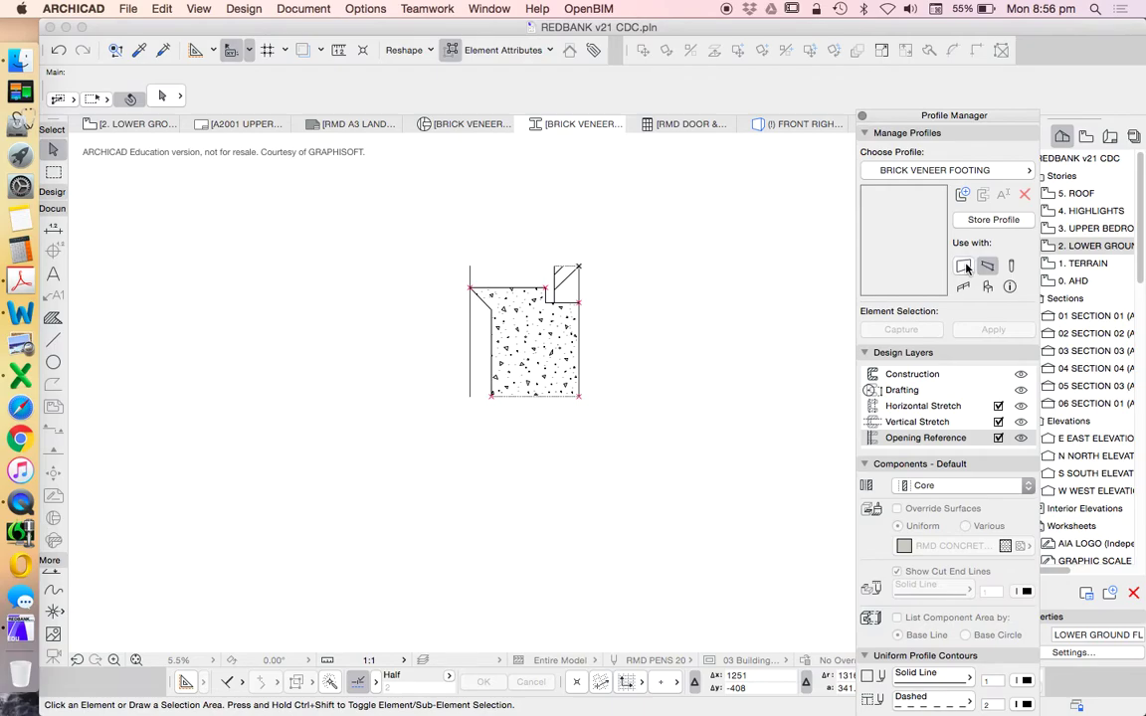
pyautogui.click(995, 220)
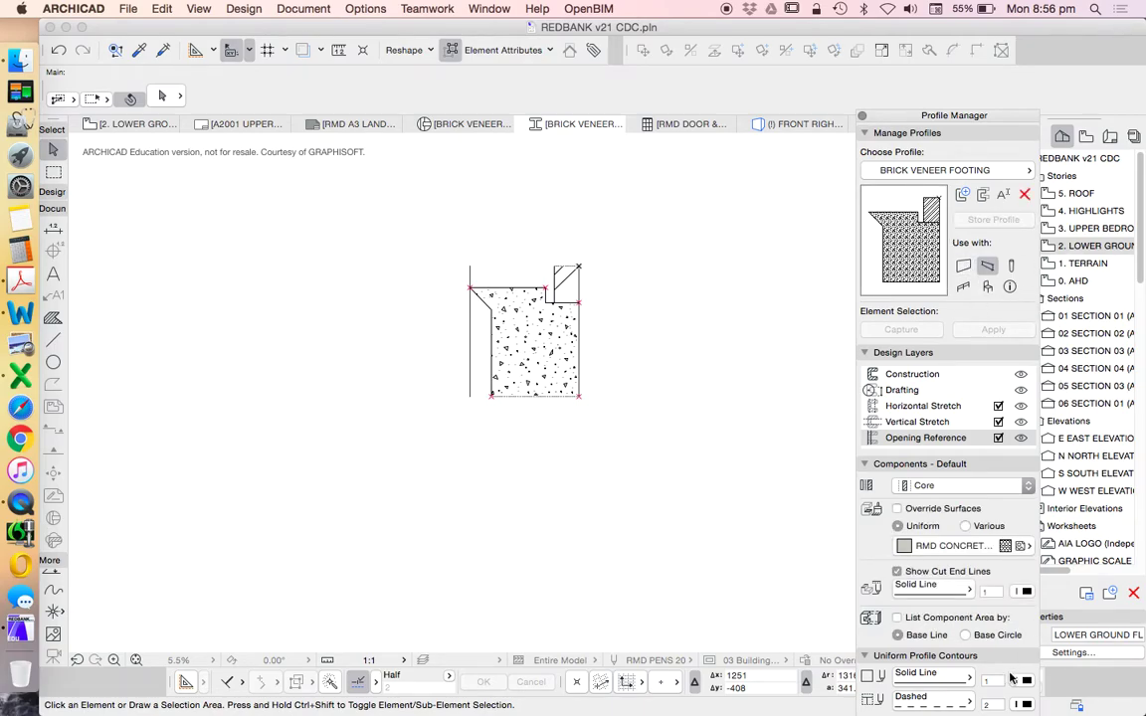
pyautogui.moveTo(959, 113); pyautogui.dragTo(987, 20)
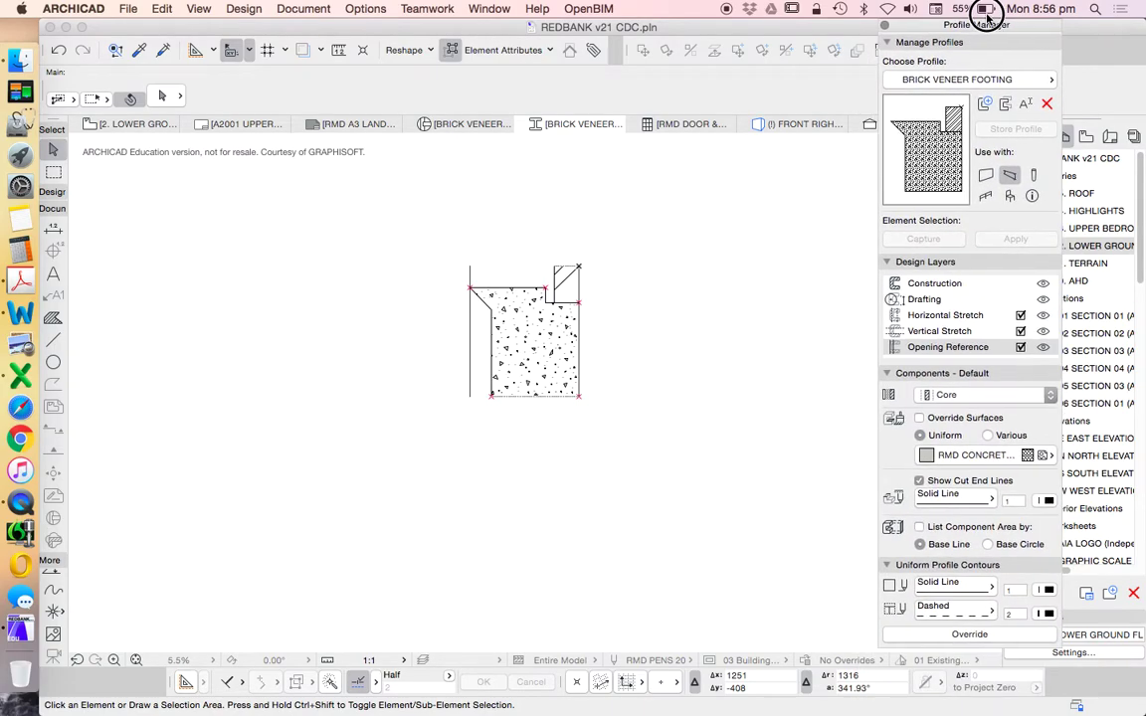
pyautogui.click(885, 29)
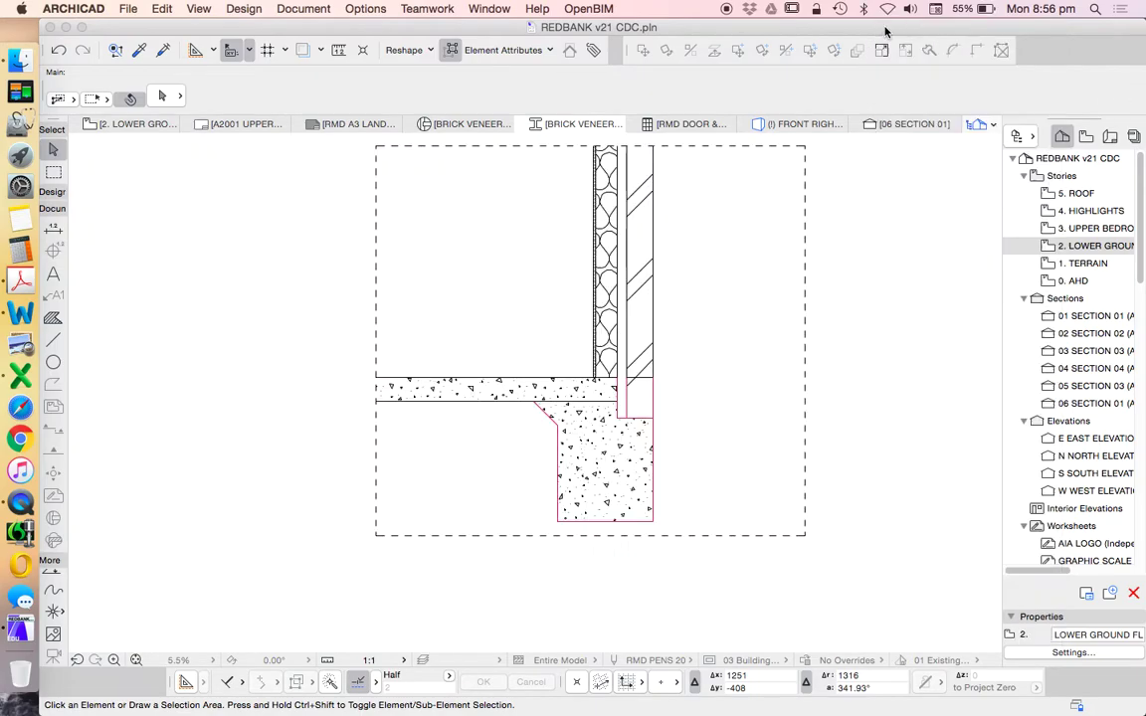
# Open the 2. LOWER GROUND FLOOR plan at the slab and brick veneer wall crossed by section 06.
pyautogui.scroll(-5, 622, 391)
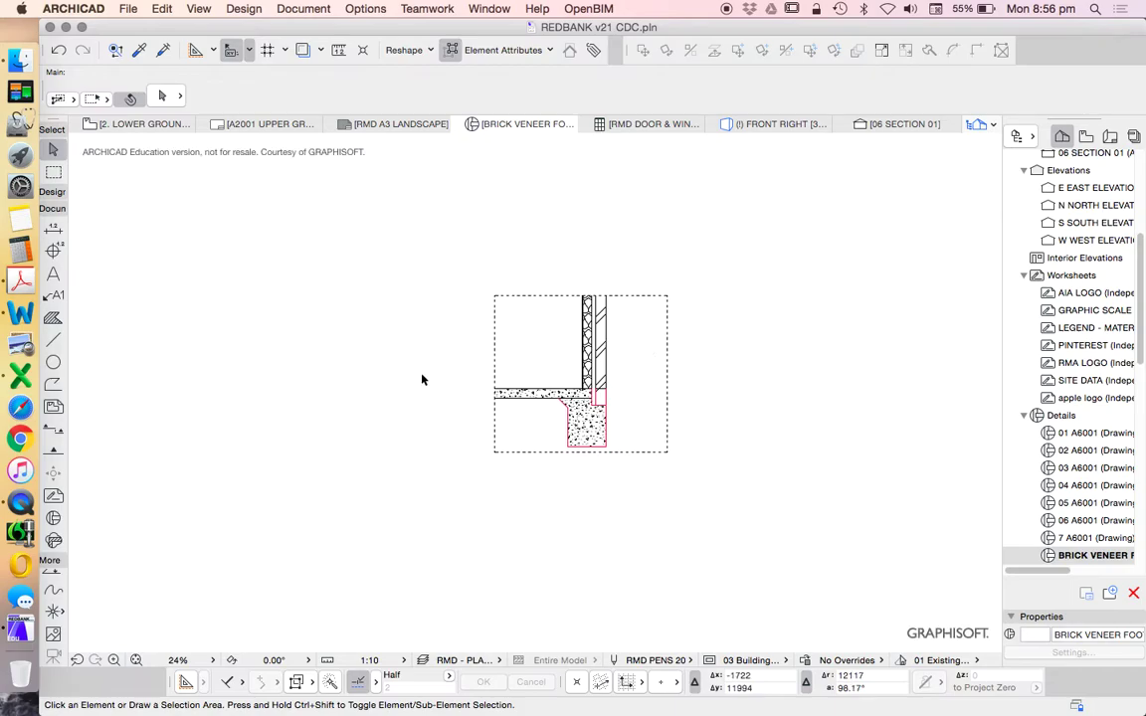
pyautogui.scroll(10, 1070, 286)
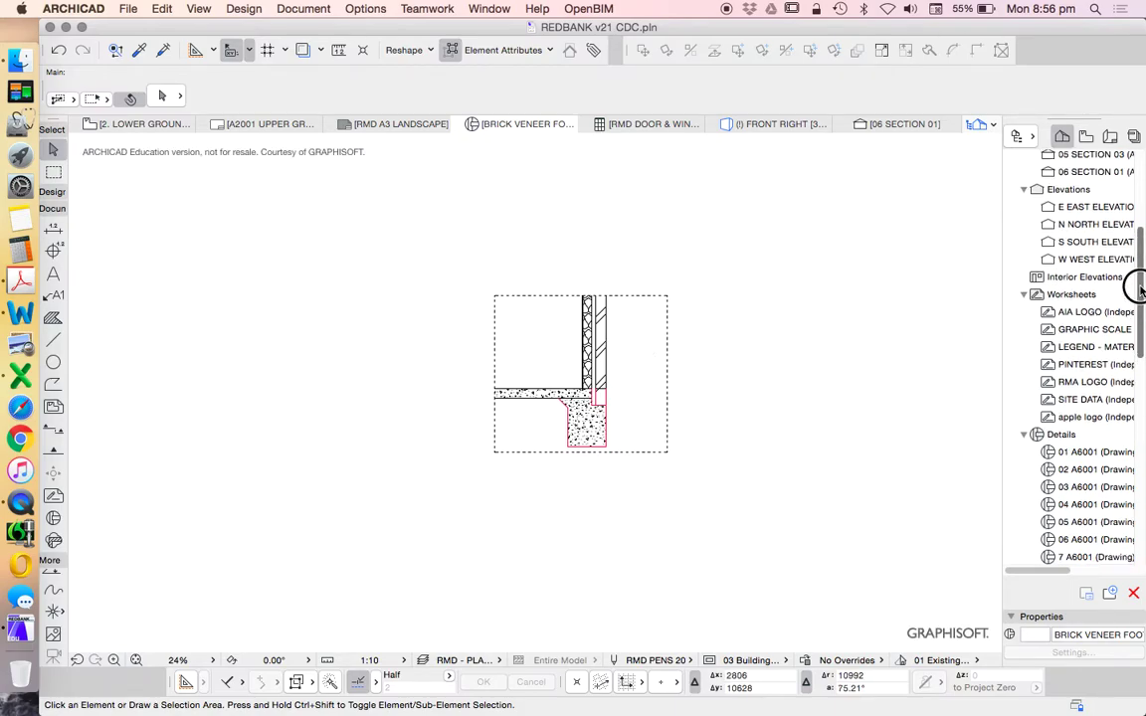
pyautogui.doubleClick(1044, 245)
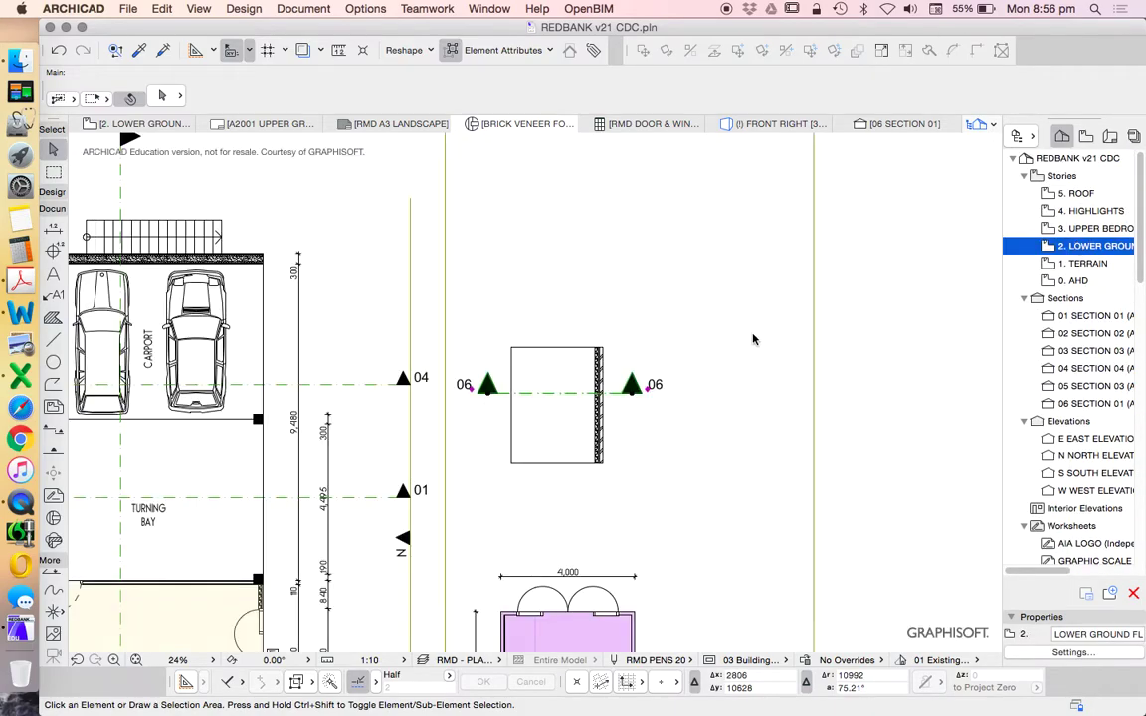
pyautogui.click(607, 453)
pyautogui.scroll(5, 594, 437)
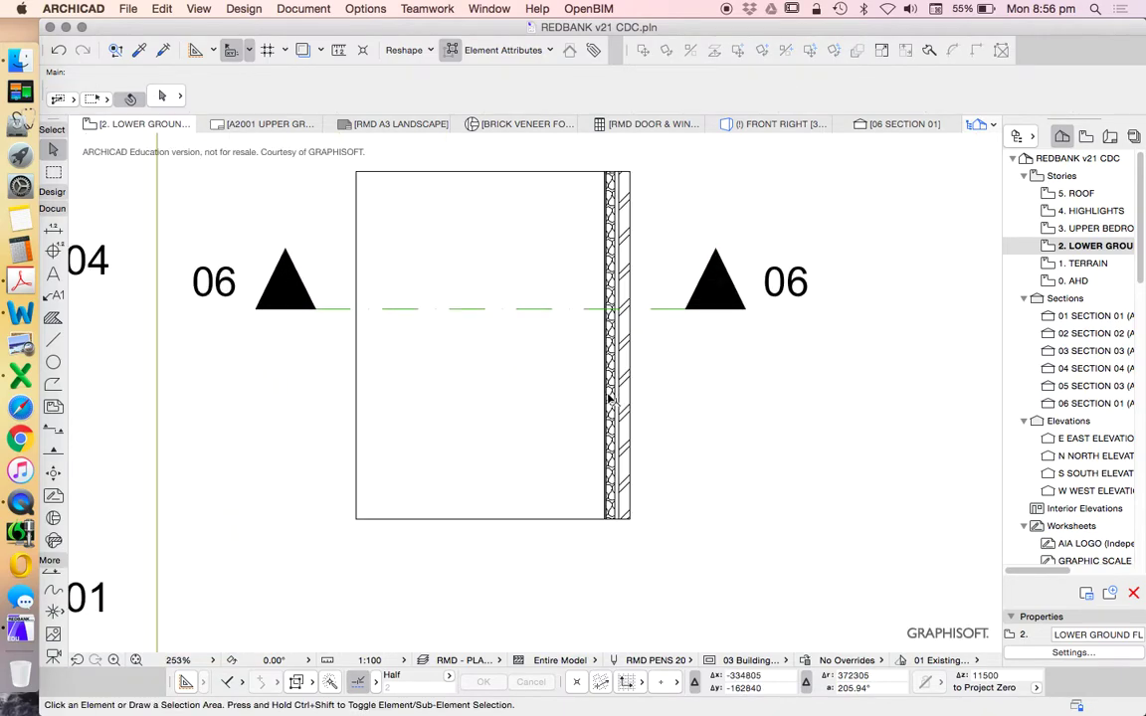
# Show only the slab and brick veneer wall in 3D and examine their junction from the side.
pyautogui.moveTo(708, 526); pyautogui.dragTo(537, 388)
pyautogui.rightClick(754, 388)
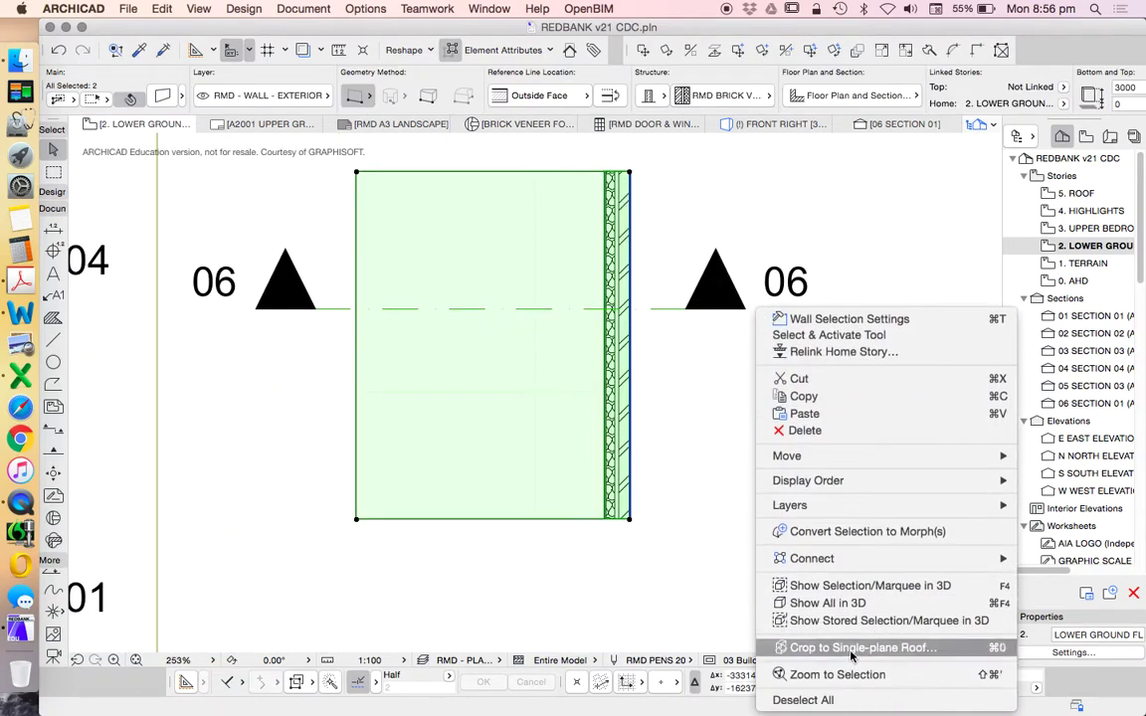
pyautogui.click(851, 587)
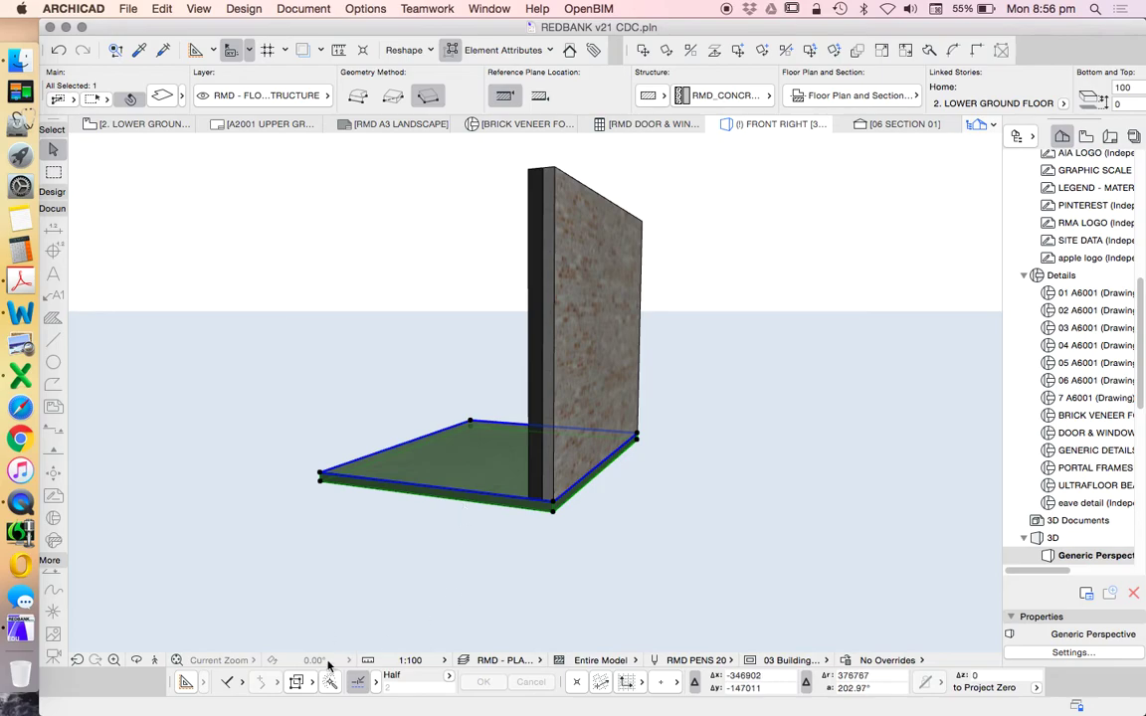
pyautogui.click(137, 660)
pyautogui.moveTo(419, 540); pyautogui.dragTo(473, 552)
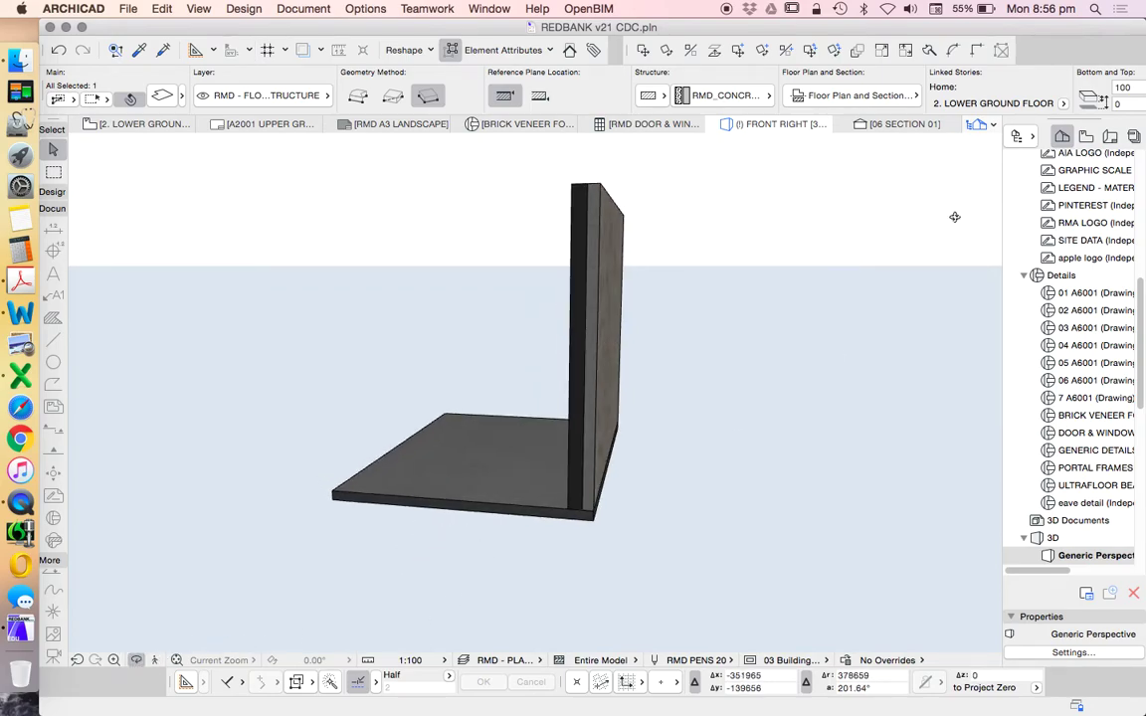
pyautogui.press('Escape')
# Return from the 3D view to the 2. LOWER GROUND FLOOR plan.
pyautogui.scroll(10, 1087, 275)
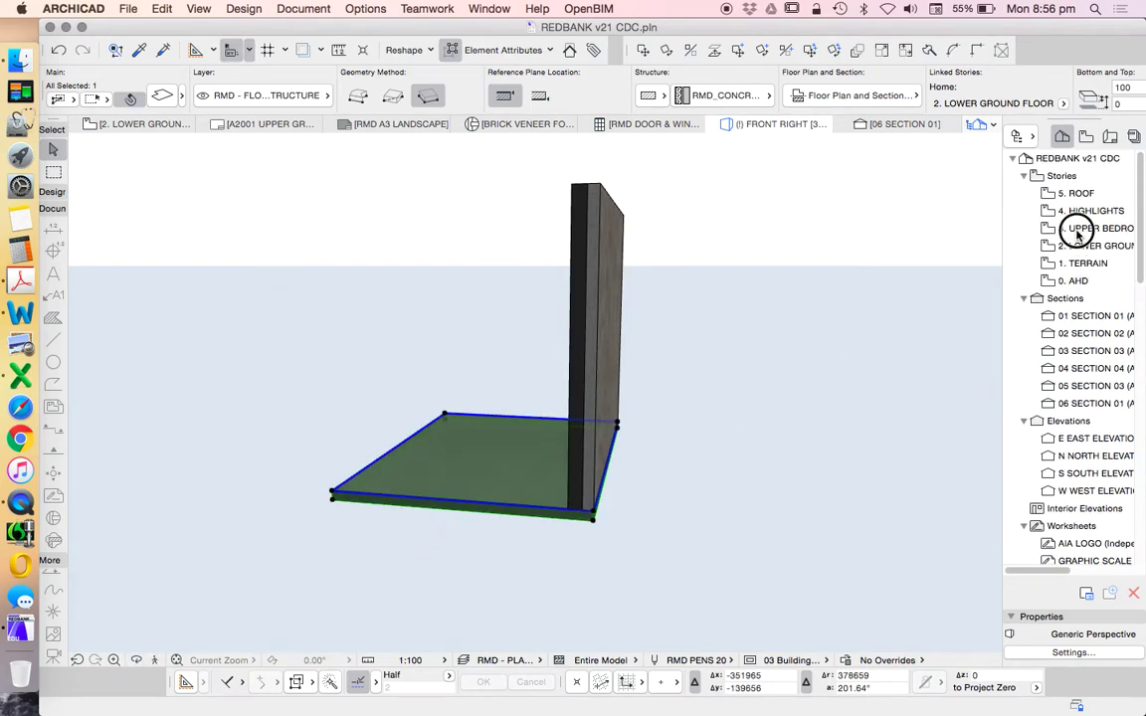
pyautogui.doubleClick(1089, 228)
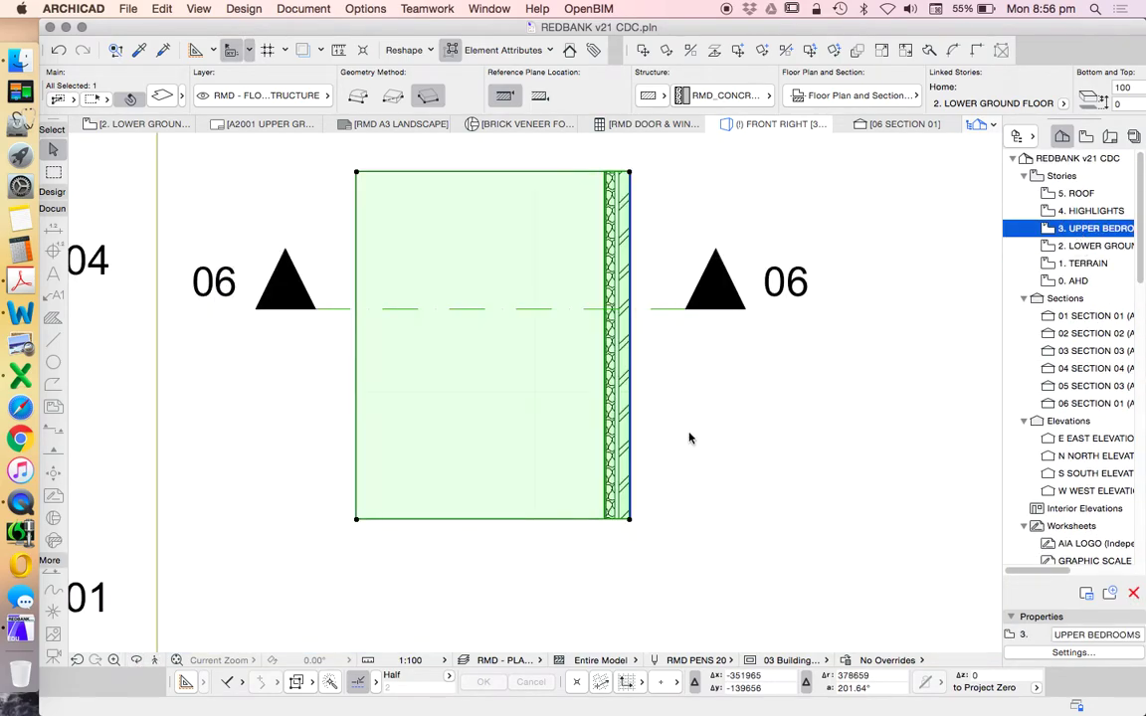
pyautogui.click(1092, 247)
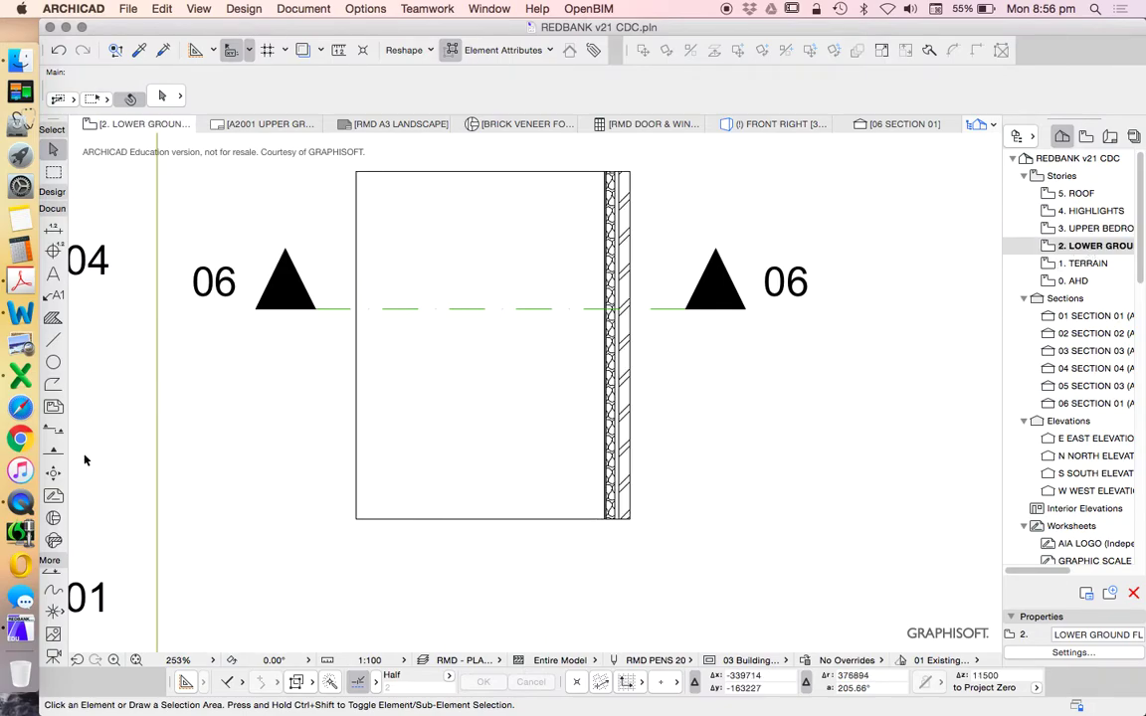
# Draw a vertical beam about 780 mm long in the empty area beside the wall, using the BRICK VENEER FOOTING complex profile.
pyautogui.click(52, 191)
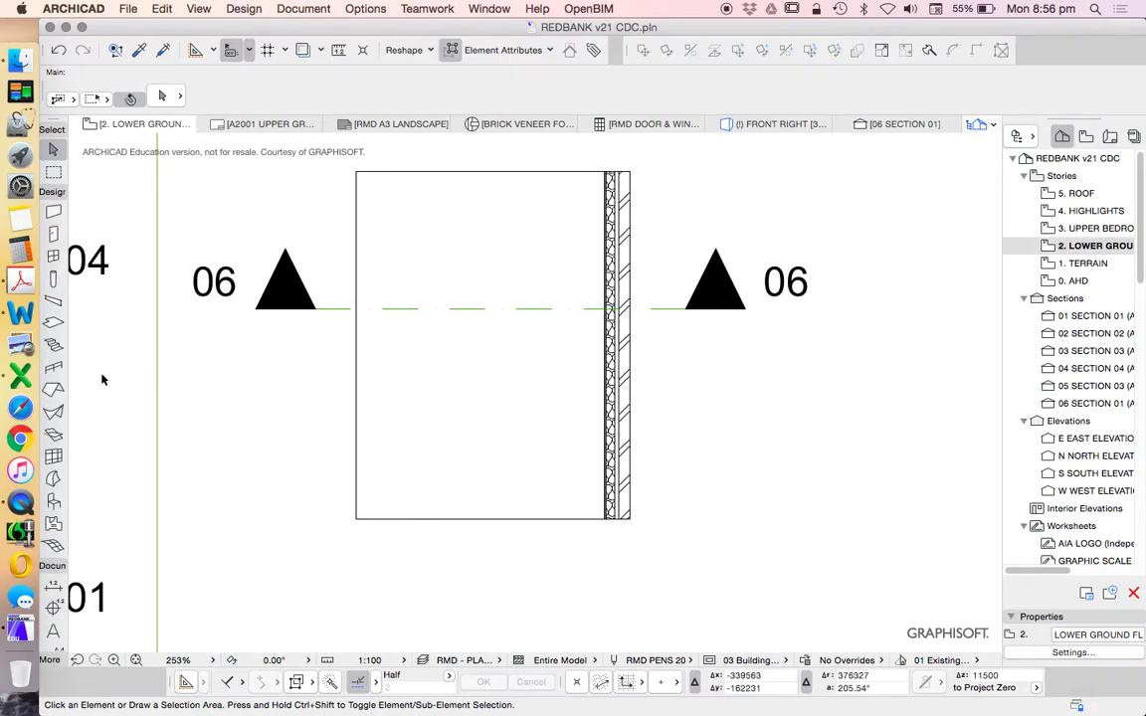
pyautogui.click(53, 299)
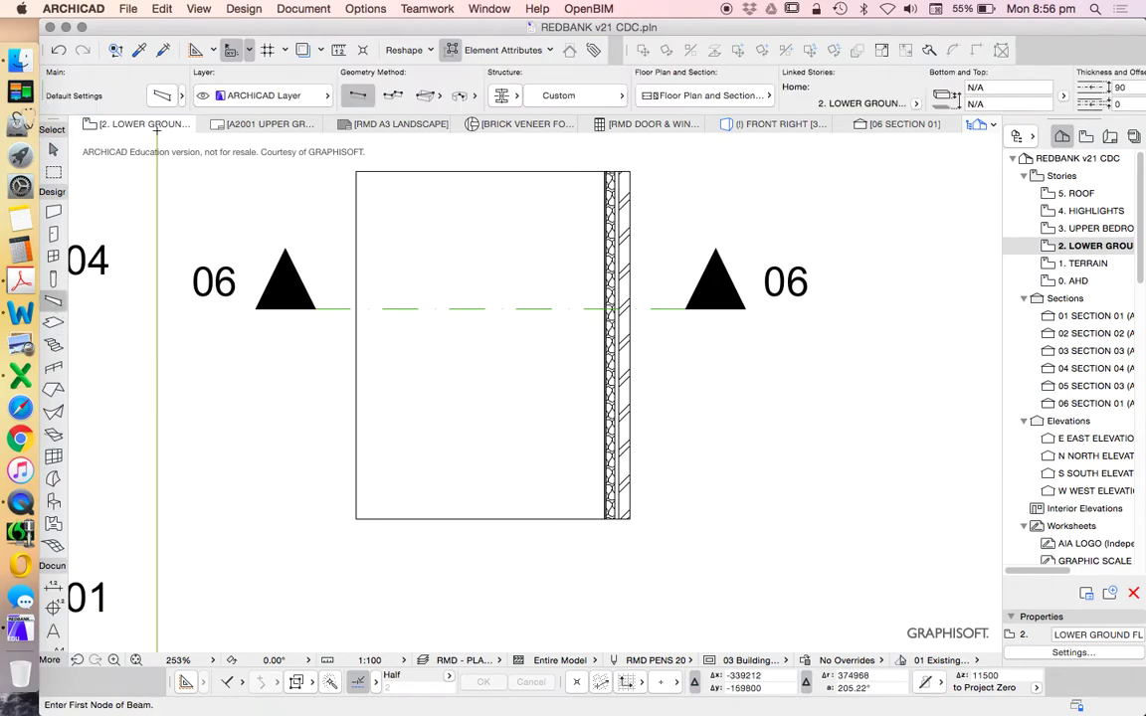
pyautogui.click(147, 91)
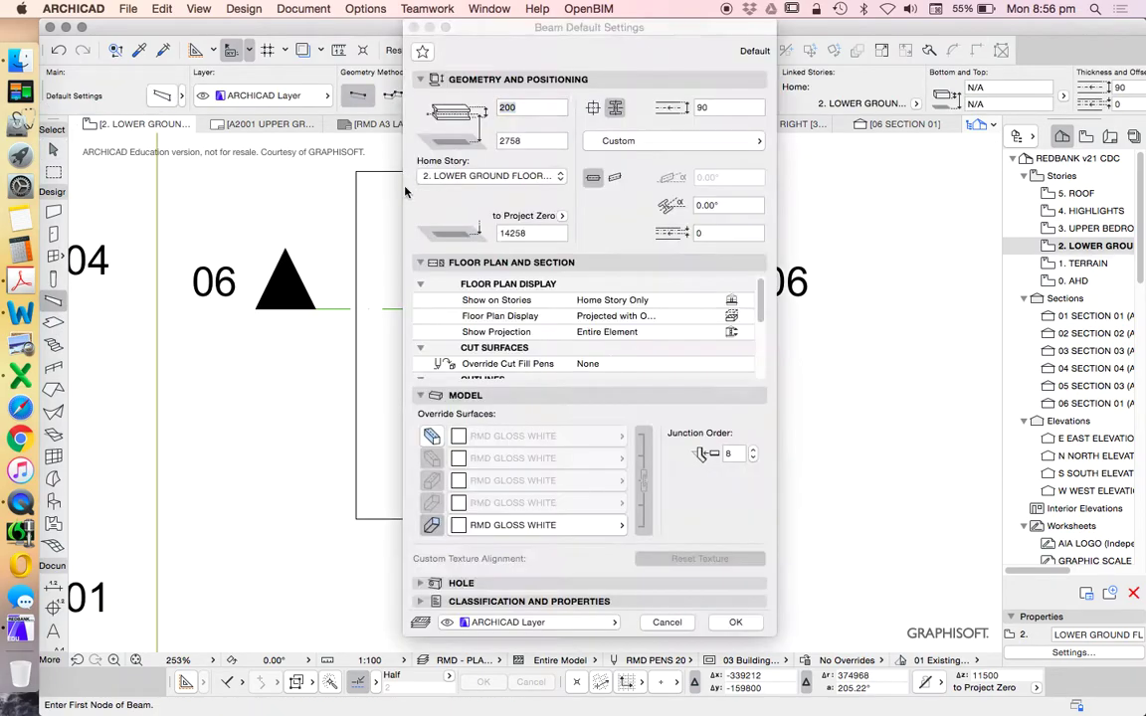
pyautogui.click(594, 108)
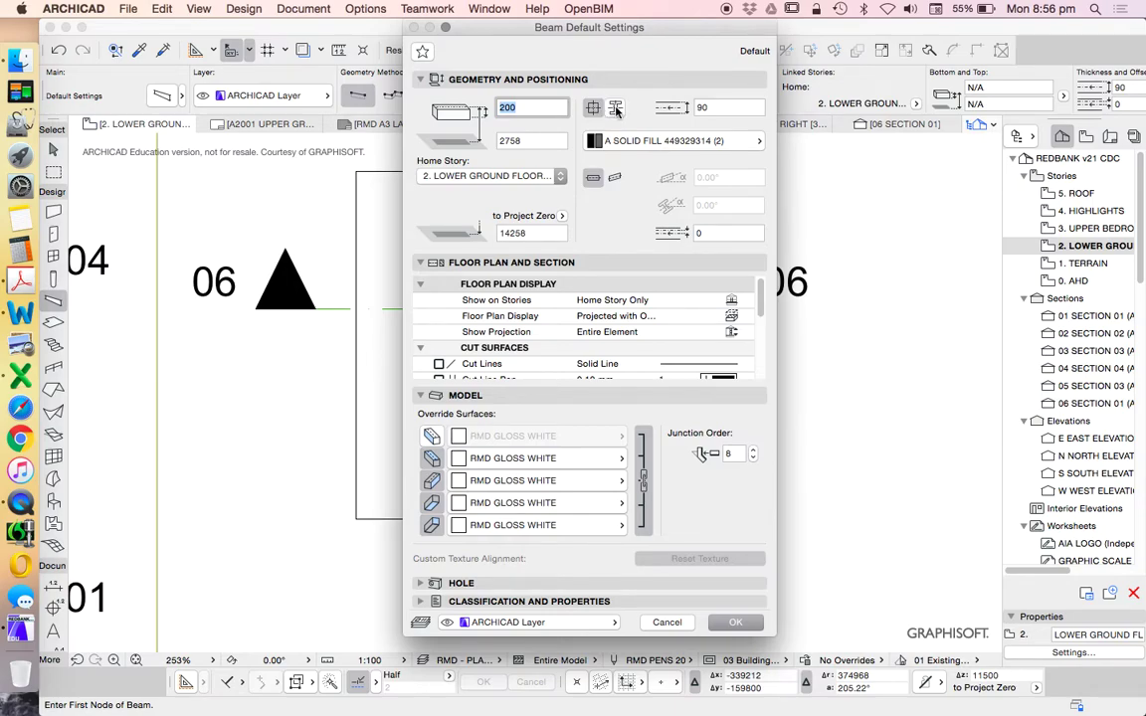
pyautogui.click(616, 108)
pyautogui.click(690, 140)
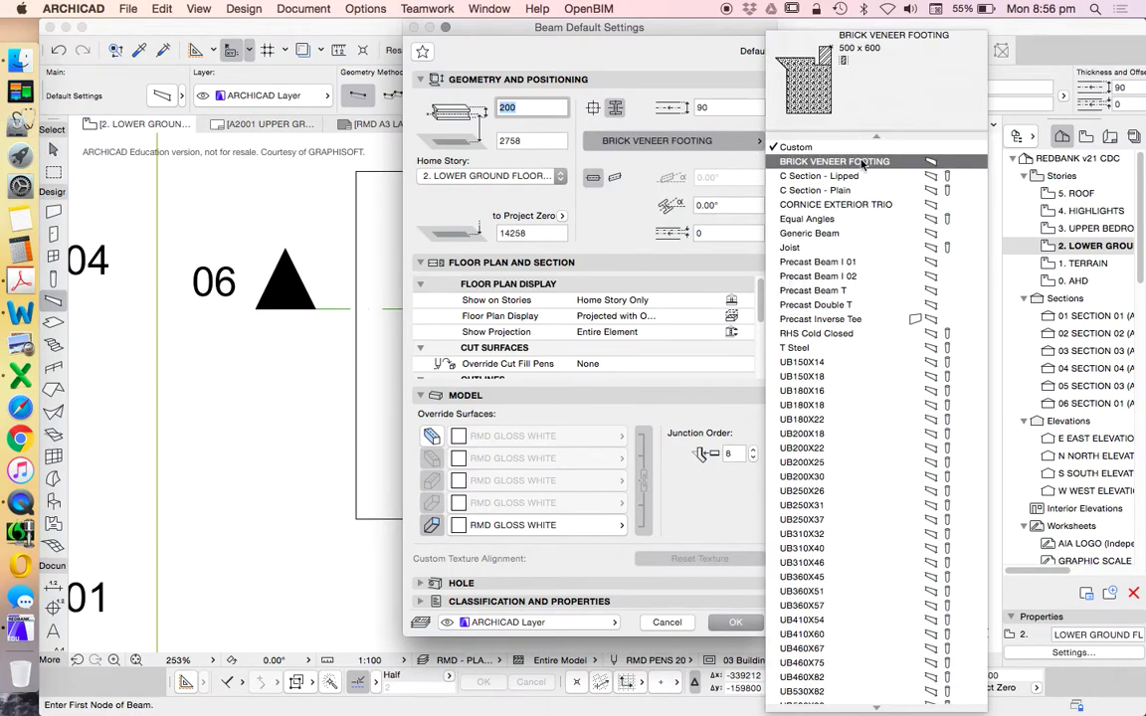
pyautogui.click(852, 165)
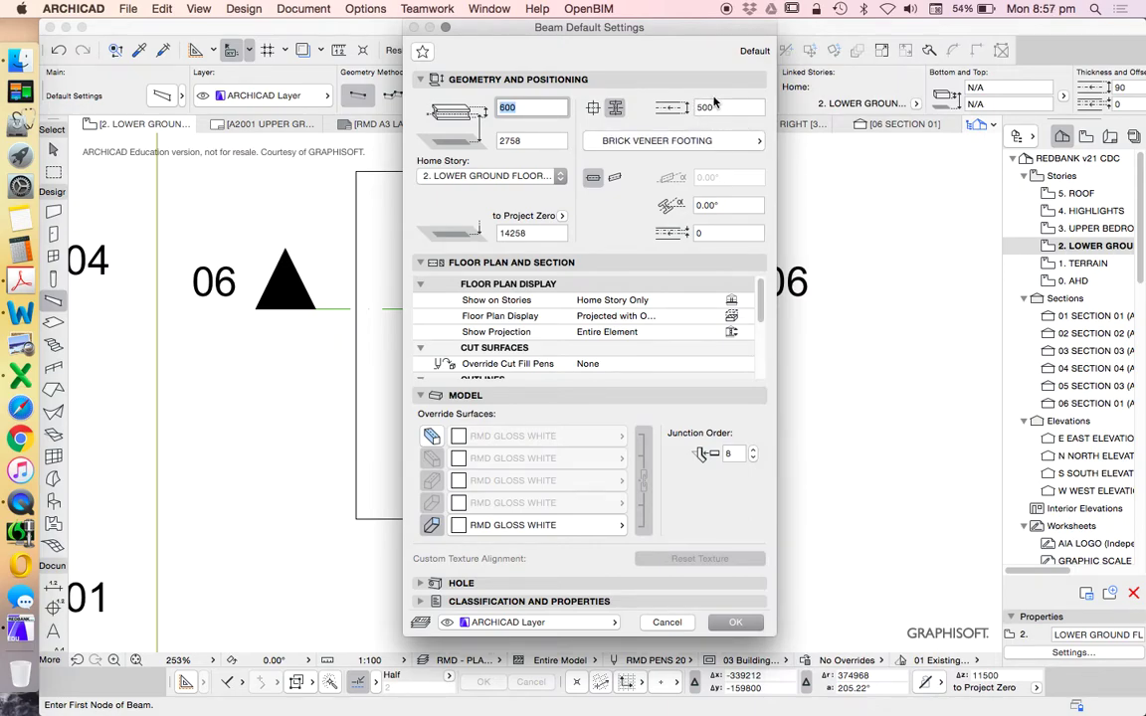
pyautogui.click(735, 623)
pyautogui.click(840, 233)
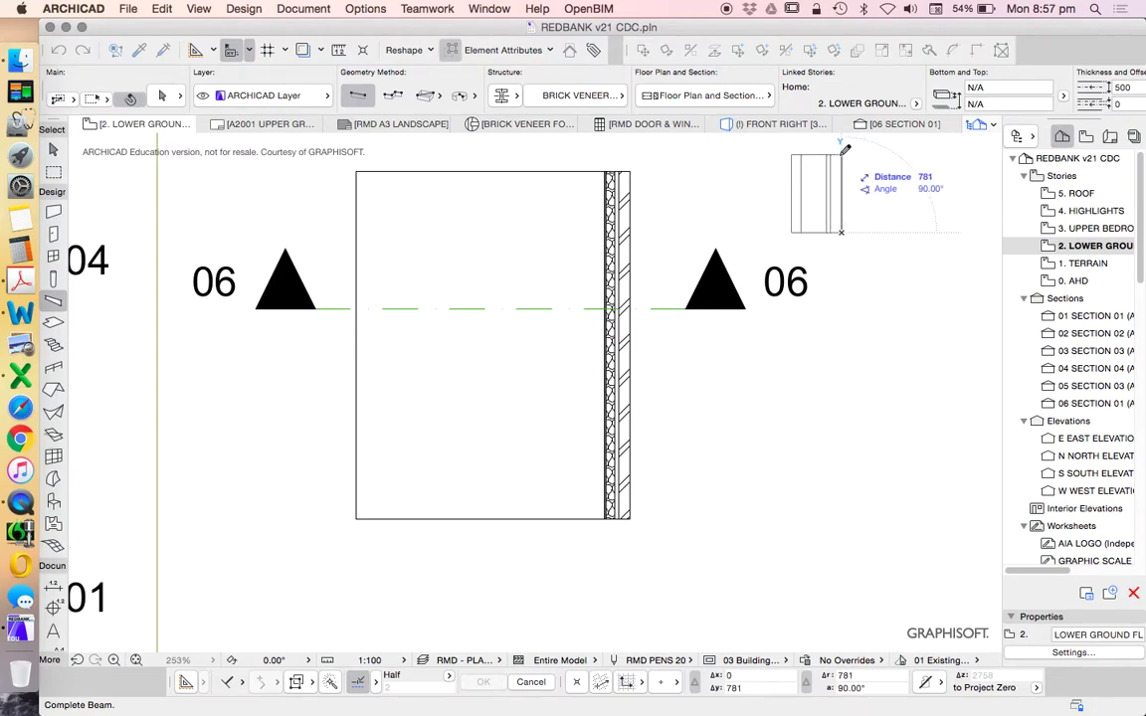
pyautogui.click(842, 153)
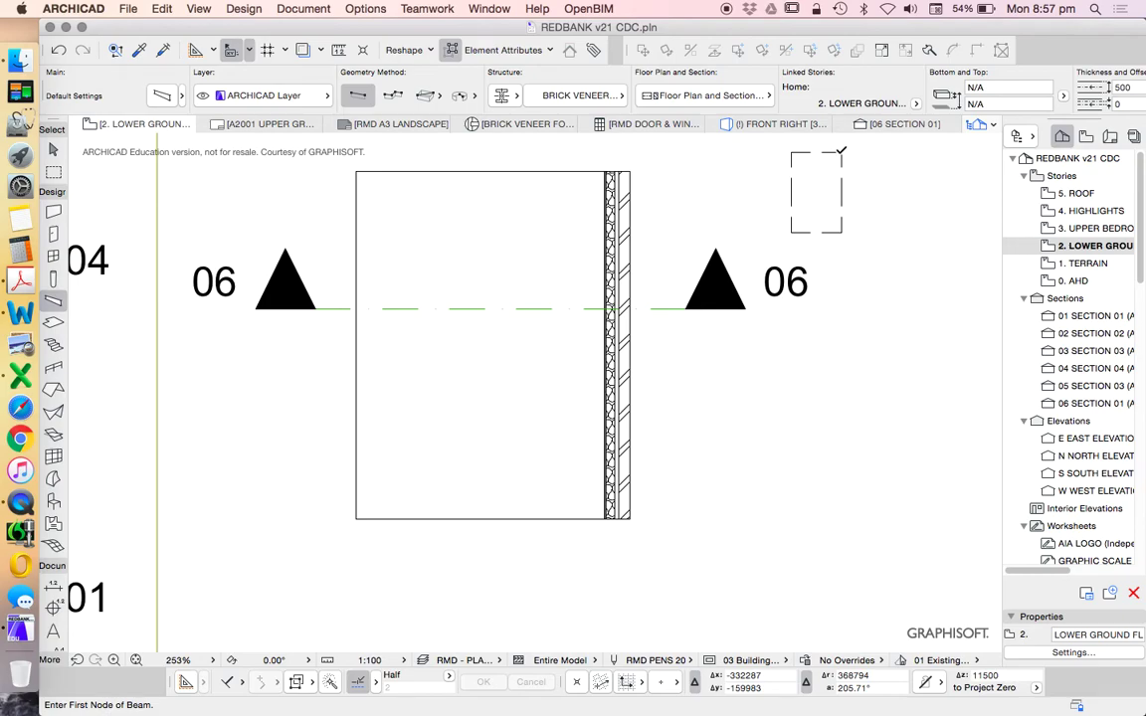
# Move the footing beam to the upper outer corner of the brick veneer wall and stretch it along the wall's full length.
pyautogui.press('w')
pyautogui.moveTo(841, 152); pyautogui.dragTo(651, 175)
pyautogui.click(630, 172)
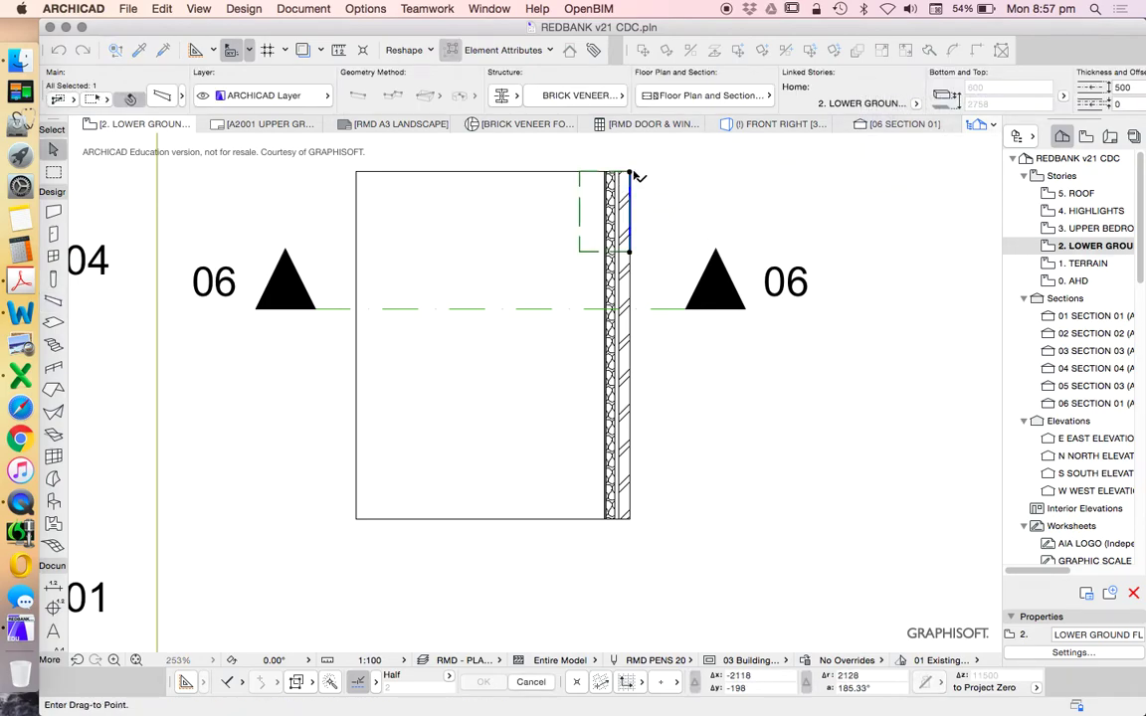
pyautogui.click(629, 254)
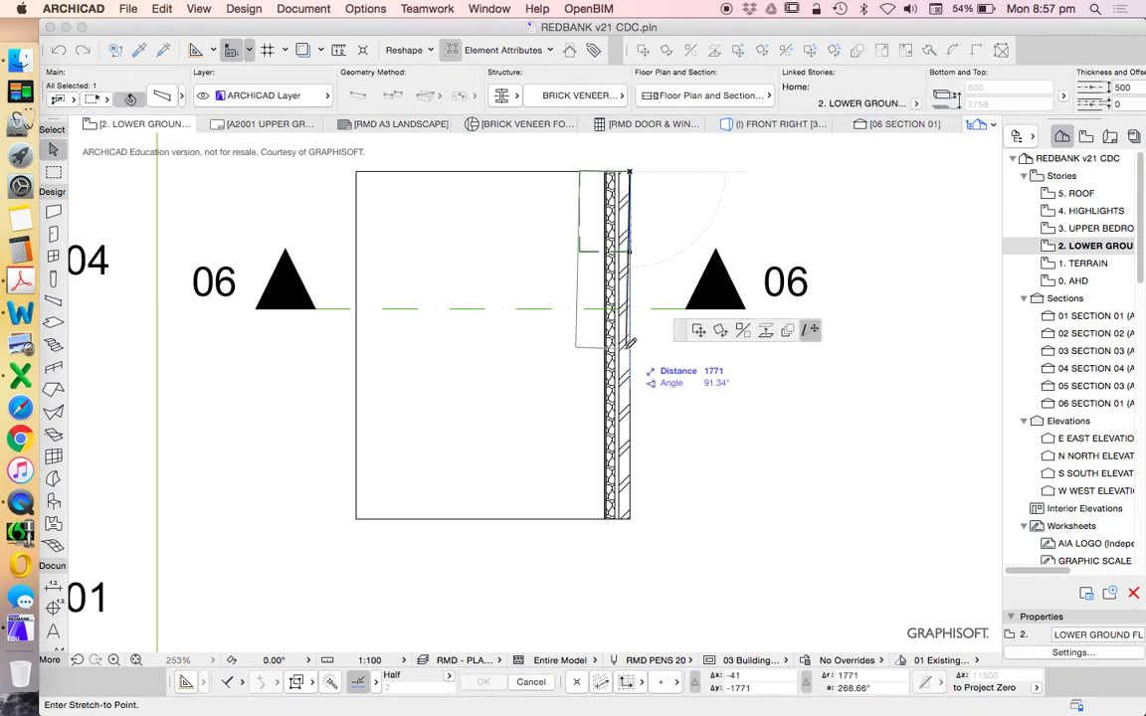
pyautogui.click(630, 518)
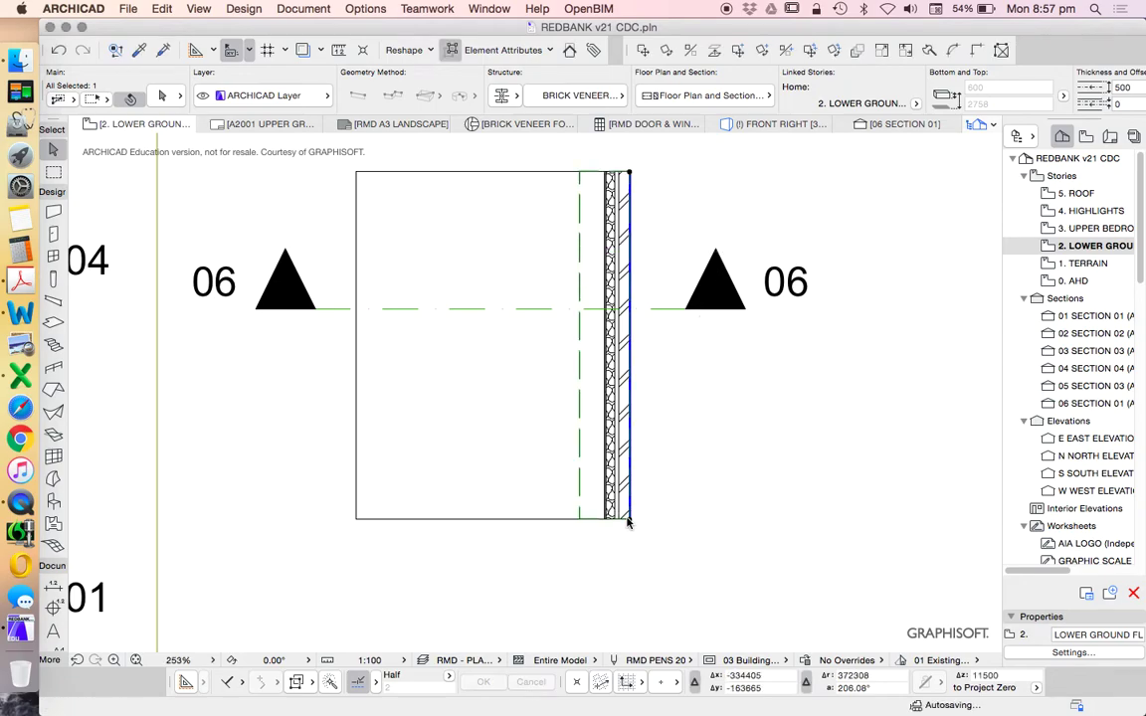
# Set the footing beam's elevation relative to its home story to 0 and turn off its surface overrides.
pyautogui.click(157, 96)
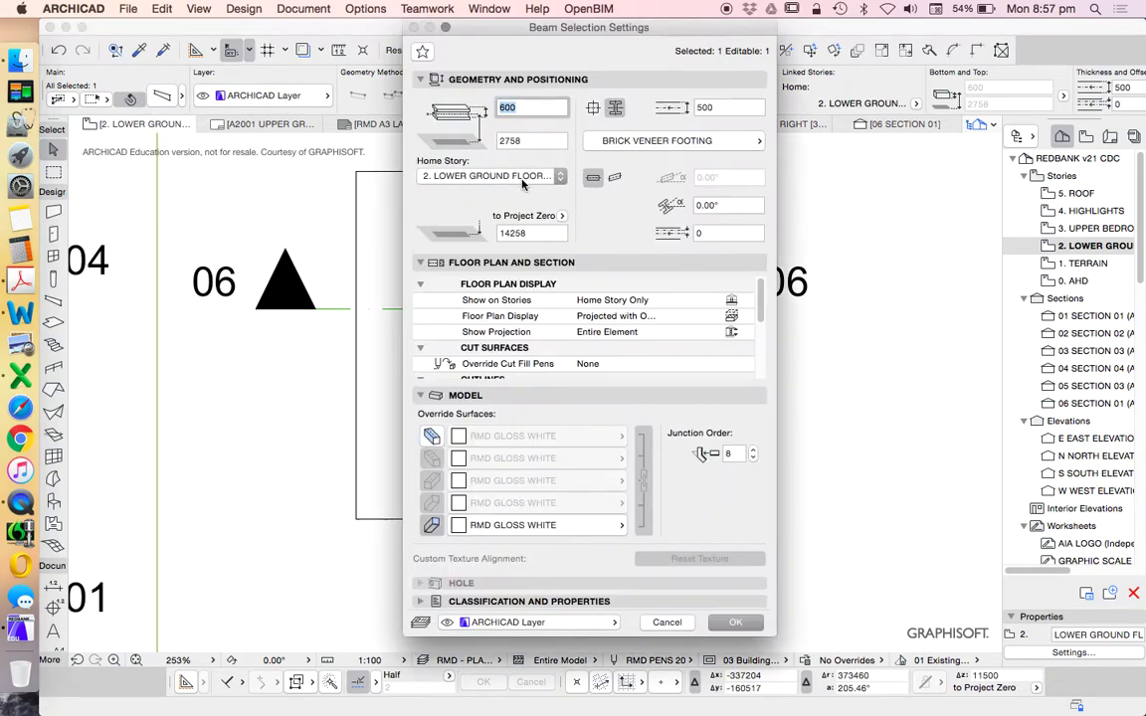
pyautogui.doubleClick(537, 140)
pyautogui.write('0')
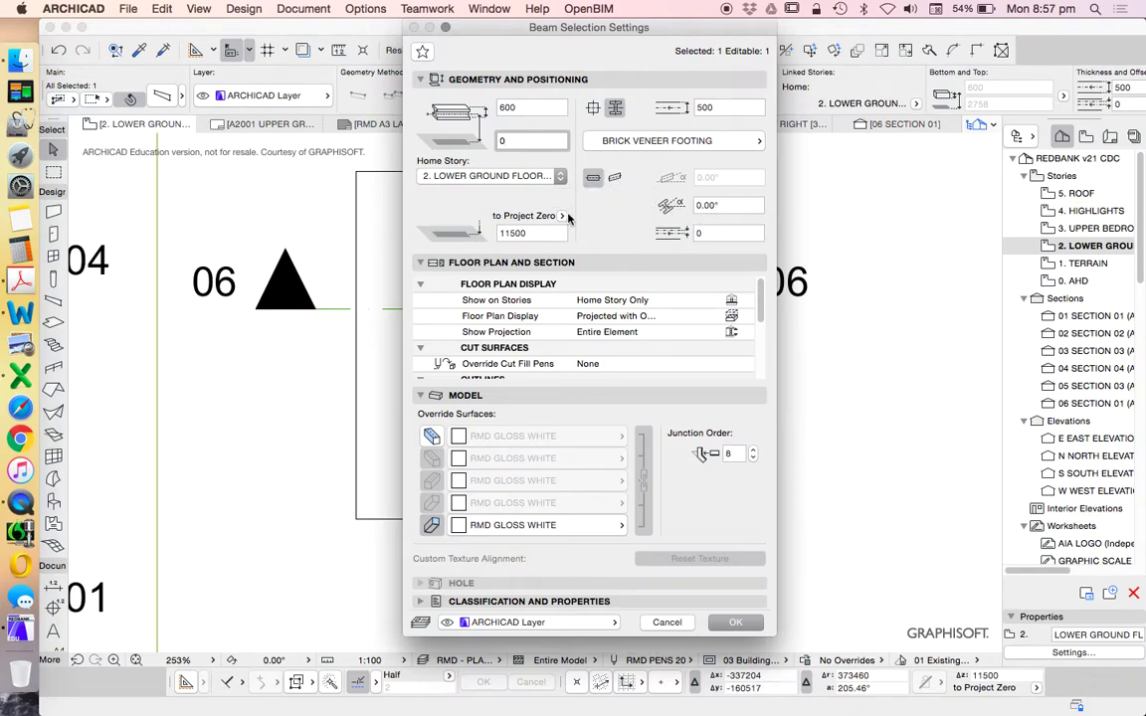
pyautogui.click(430, 437)
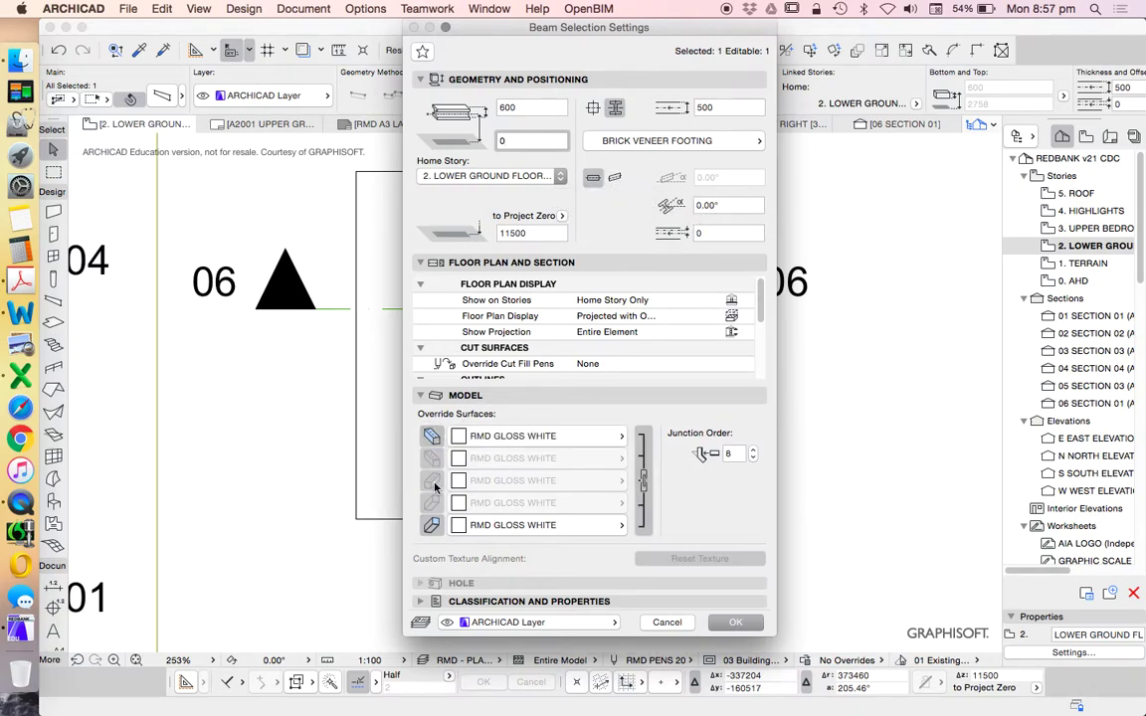
pyautogui.click(430, 528)
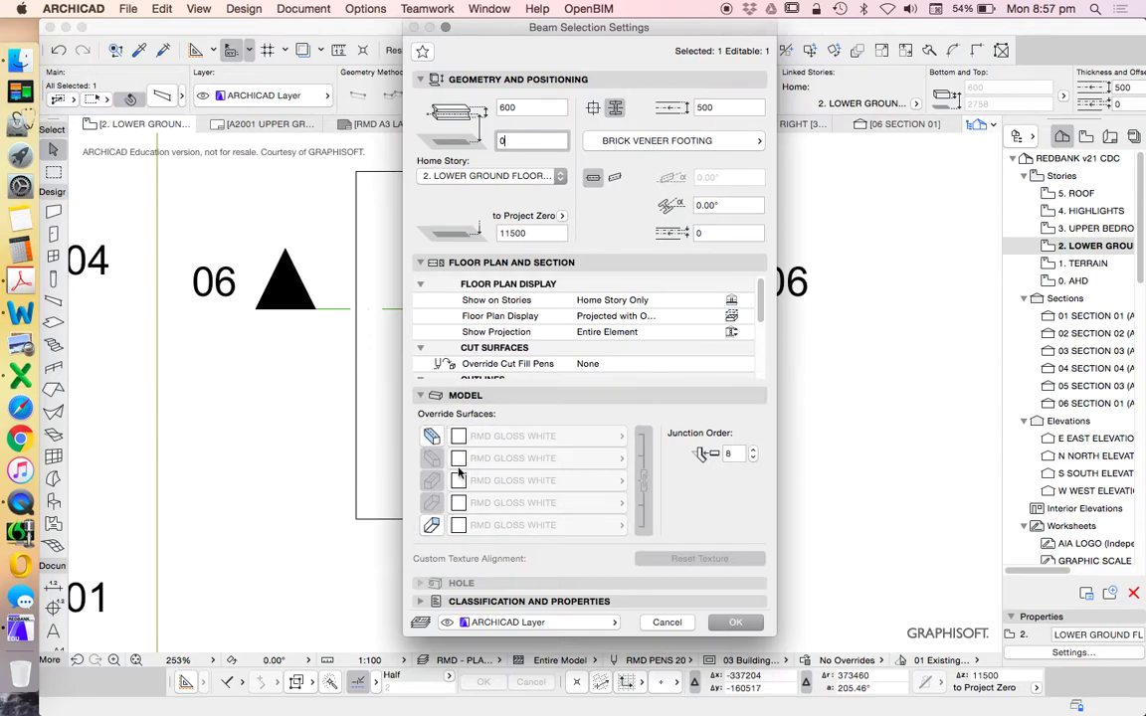
pyautogui.click(735, 621)
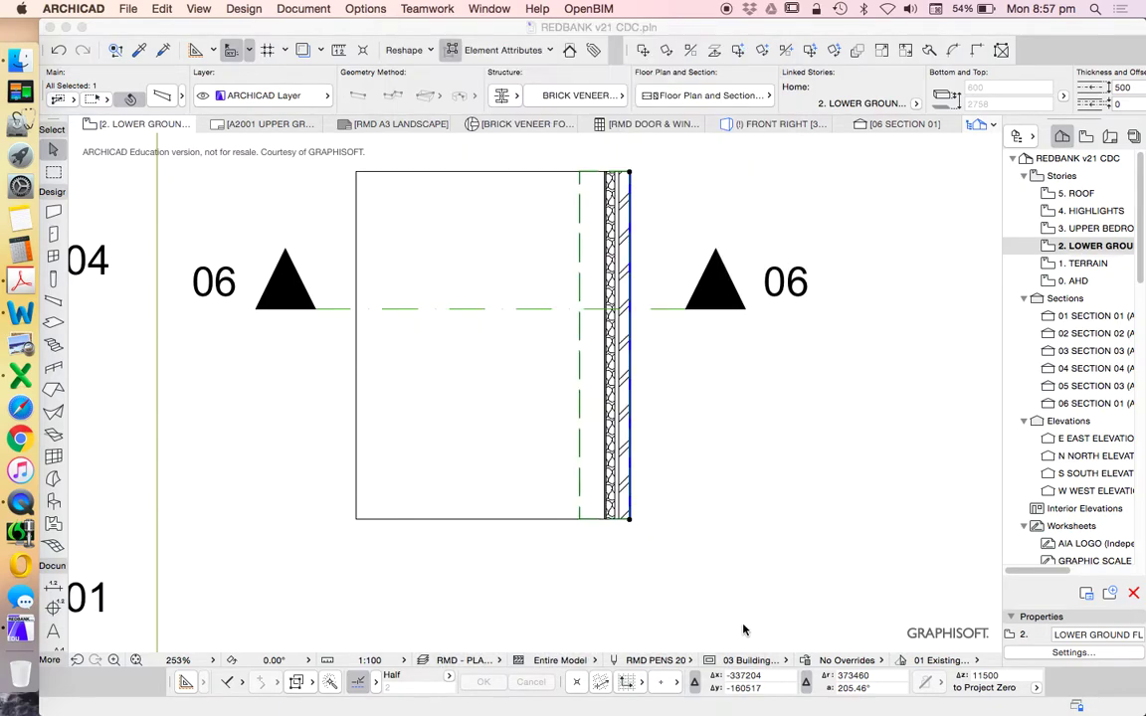
# Show the slab, wall and footing beam in 3D and examine their junction from a low side angle.
pyautogui.moveTo(716, 558); pyautogui.dragTo(517, 450)
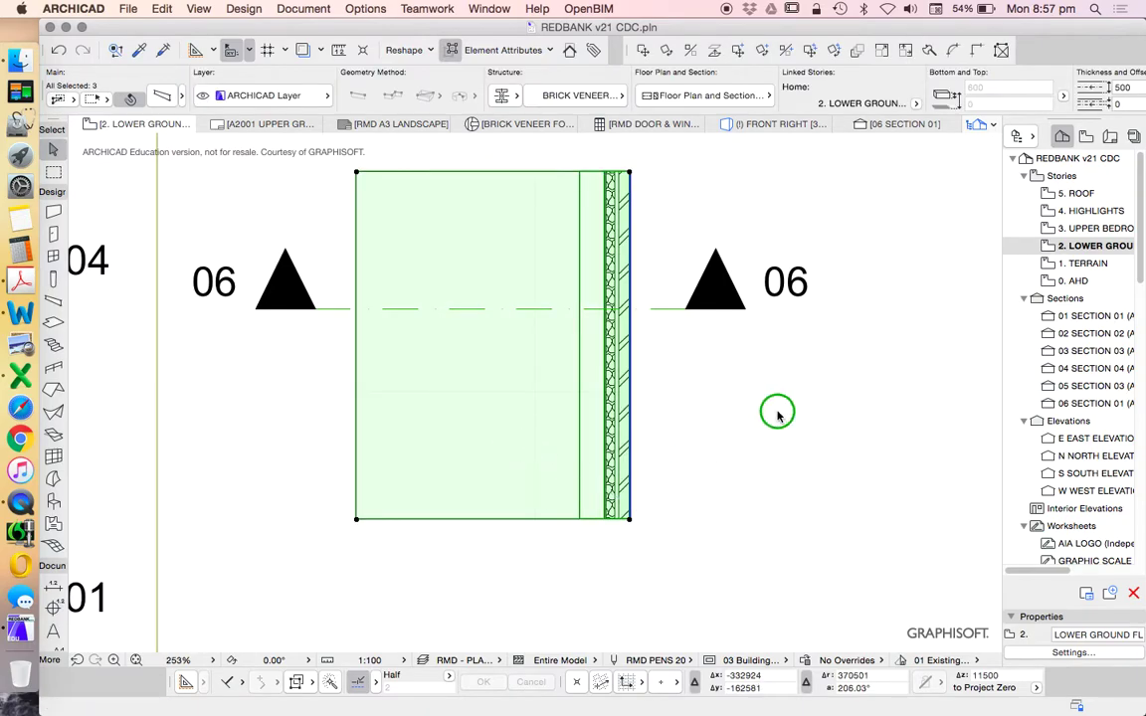
pyautogui.rightClick(776, 409)
pyautogui.click(893, 657)
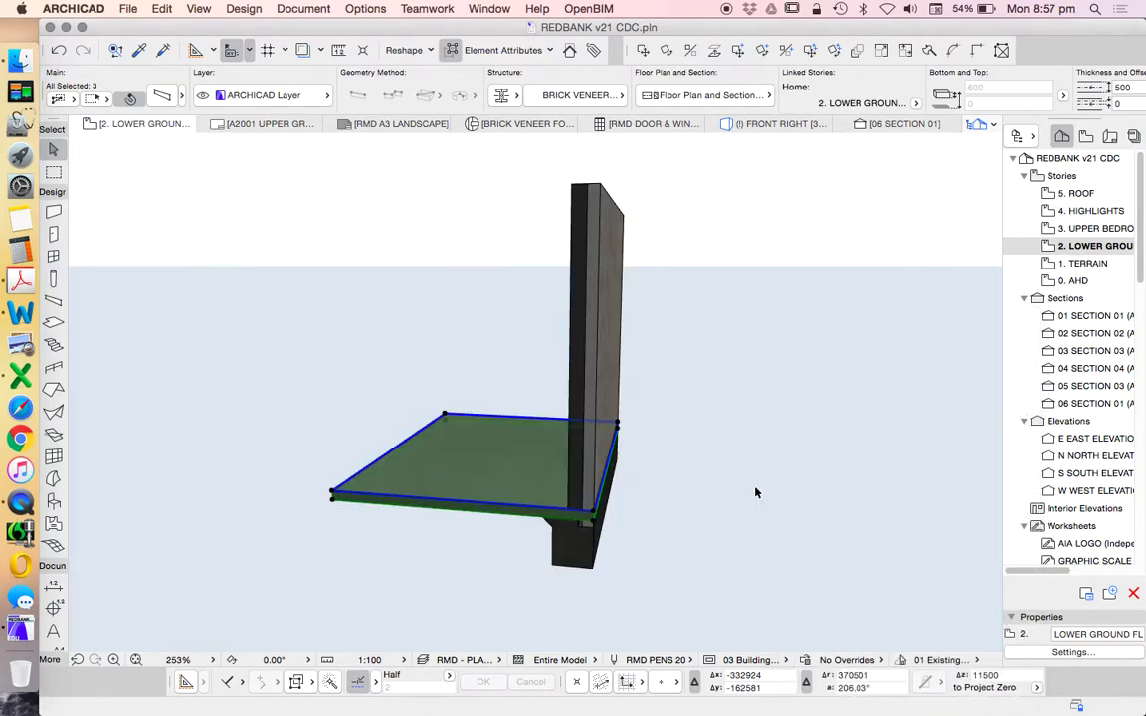
pyautogui.click(637, 498)
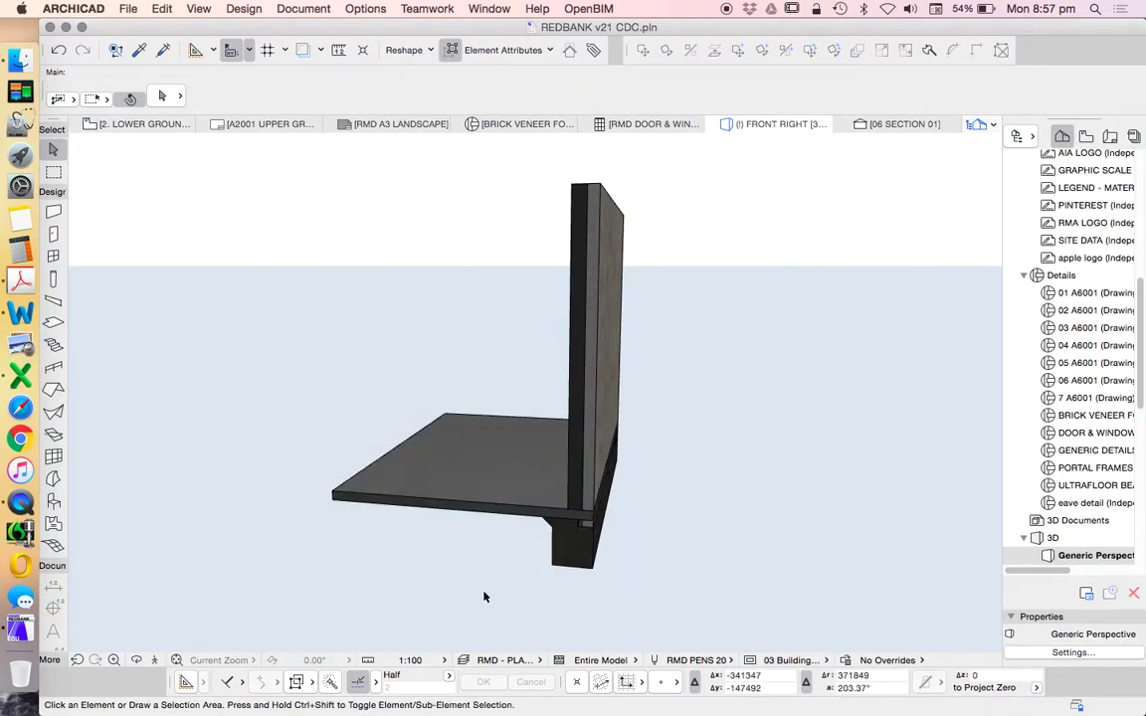
pyautogui.click(137, 659)
pyautogui.moveTo(555, 604); pyautogui.dragTo(555, 573)
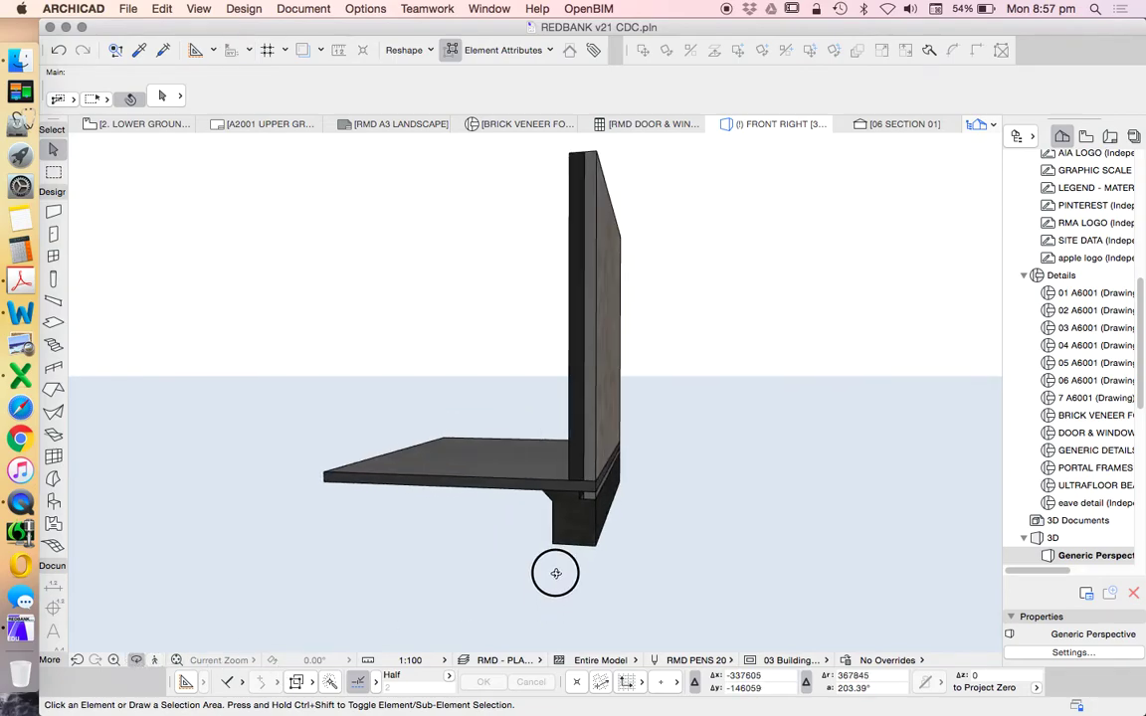
pyautogui.scroll(6, 583, 539)
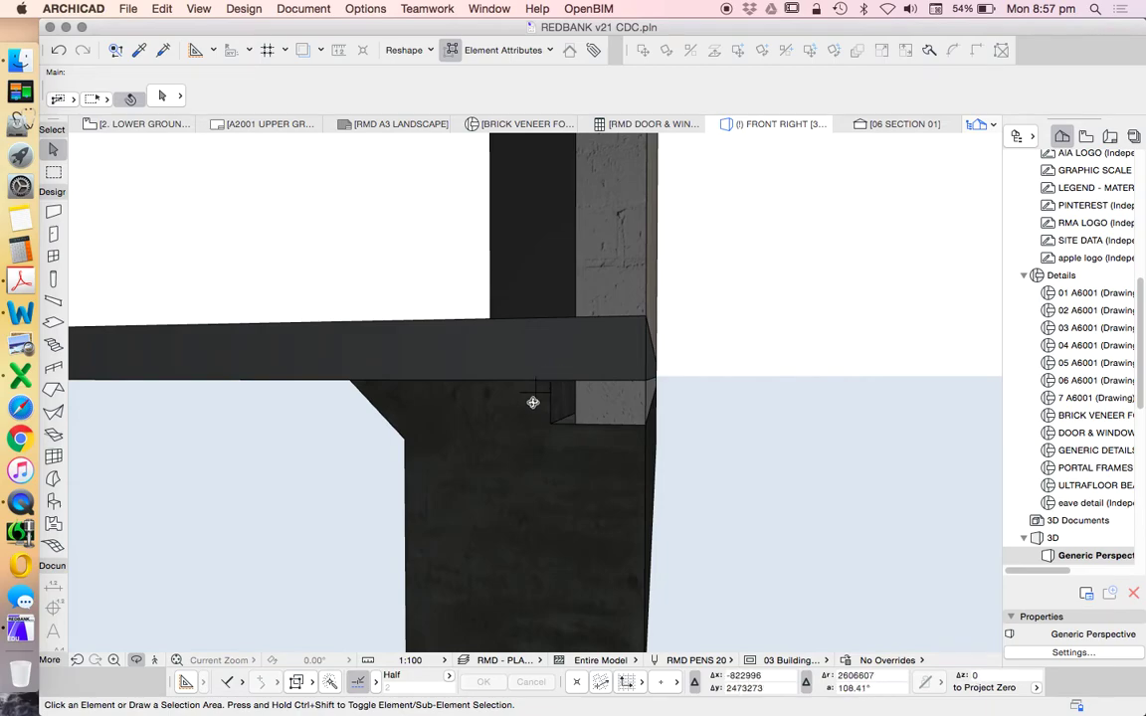
# Turn off the slab's top, edge and bottom surface overrides, and clear the selection.
pyautogui.click(462, 361)
pyautogui.click(157, 92)
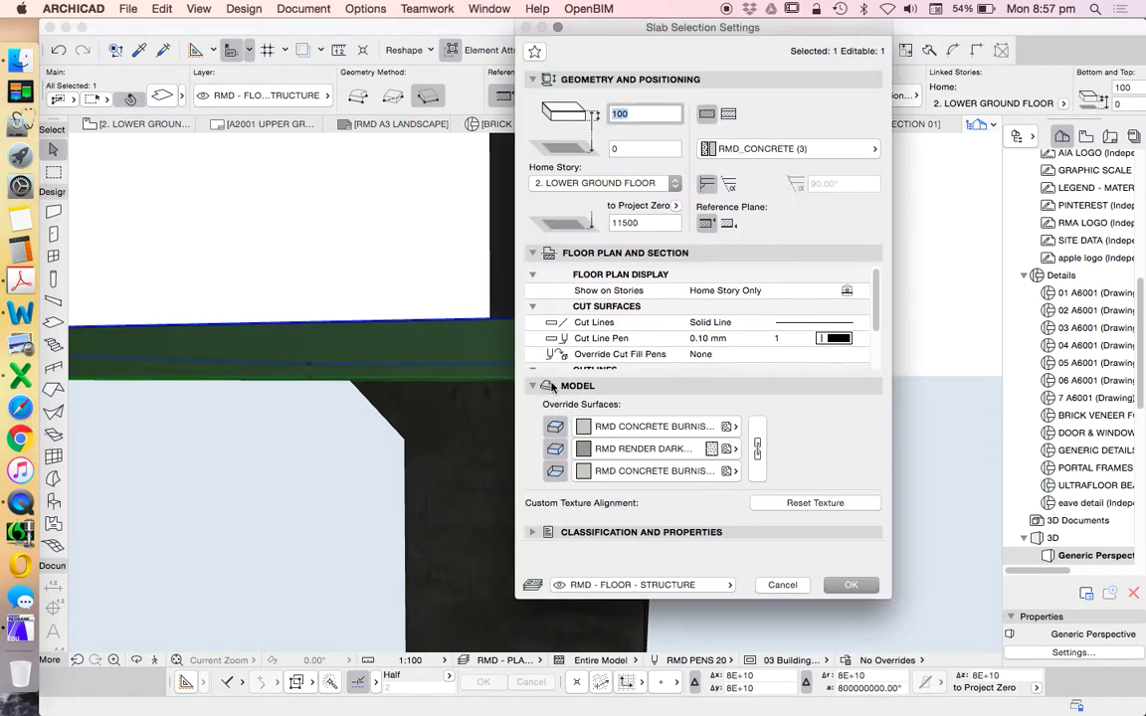
pyautogui.click(555, 426)
pyautogui.click(555, 449)
pyautogui.click(555, 470)
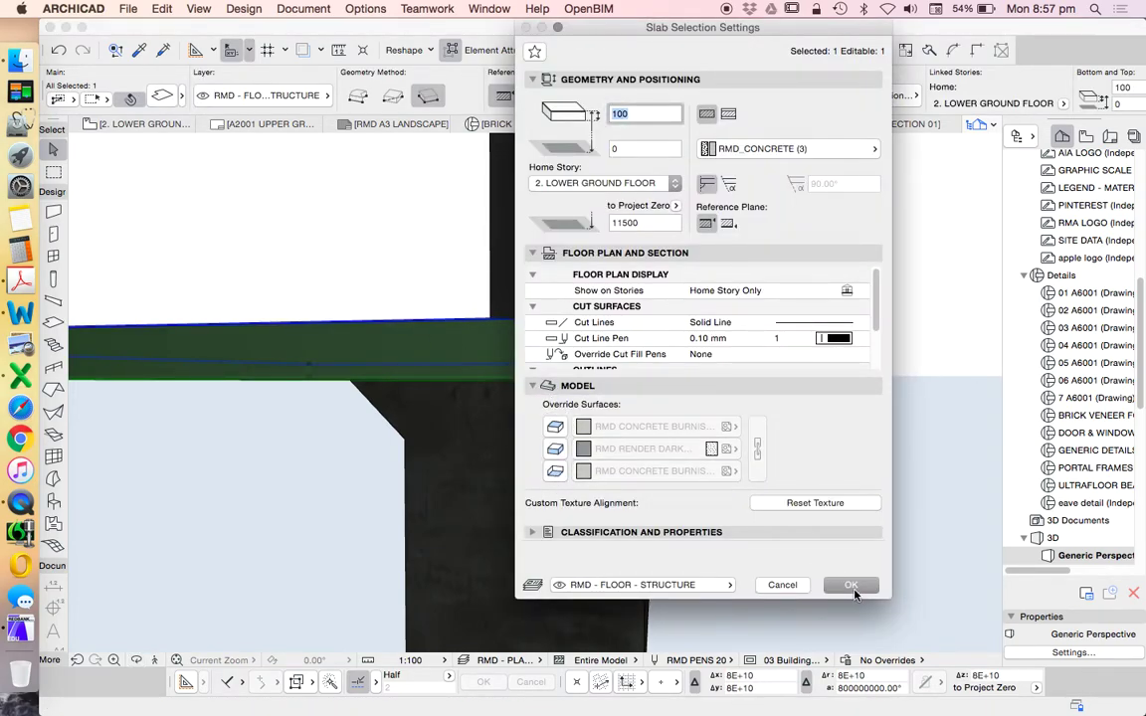
pyautogui.click(851, 586)
pyautogui.press('Escape')
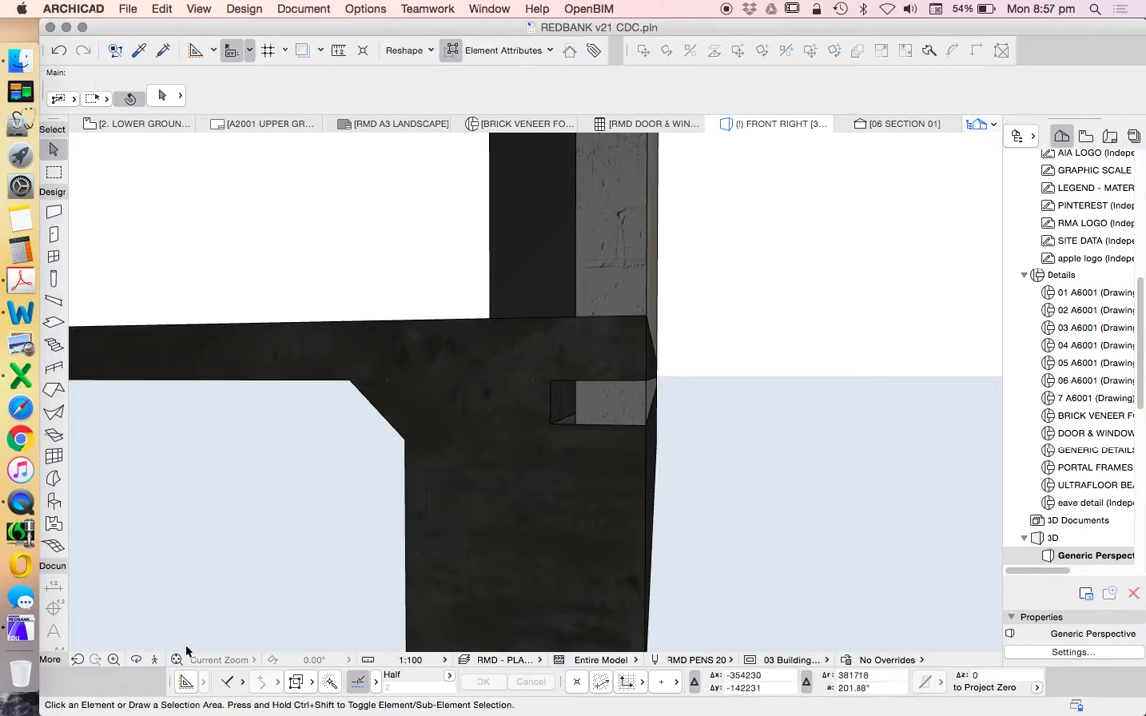
# Examine the slab and footing junction from the outer brick side in 3D, and return to the 2. LOWER GROUND FLOOR plan.
pyautogui.click(136, 660)
pyautogui.moveTo(594, 422); pyautogui.dragTo(571, 324)
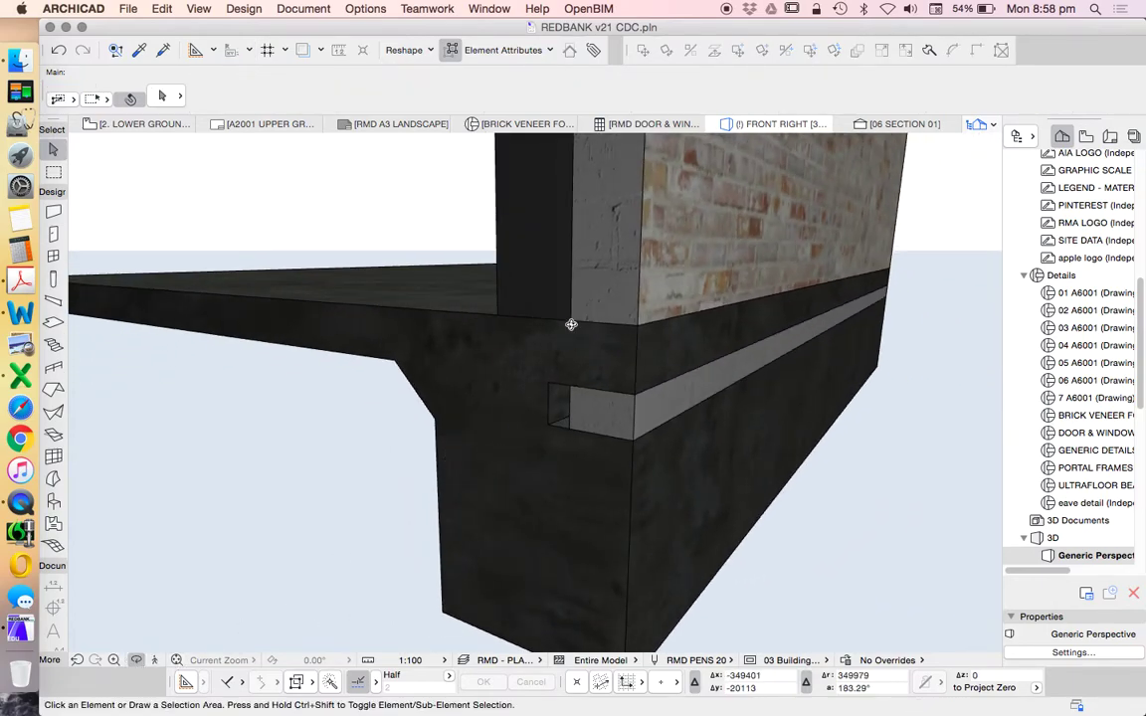
pyautogui.scroll(5, 1123, 325)
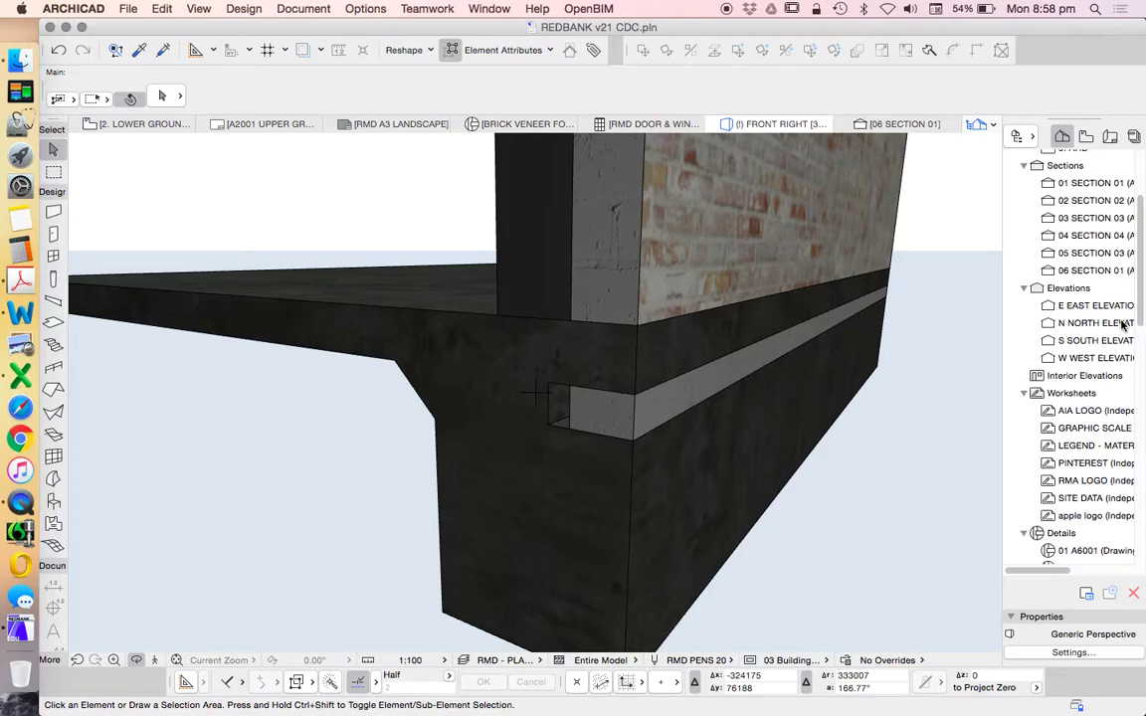
pyautogui.scroll(3, 1079, 268)
pyautogui.doubleClick(1094, 228)
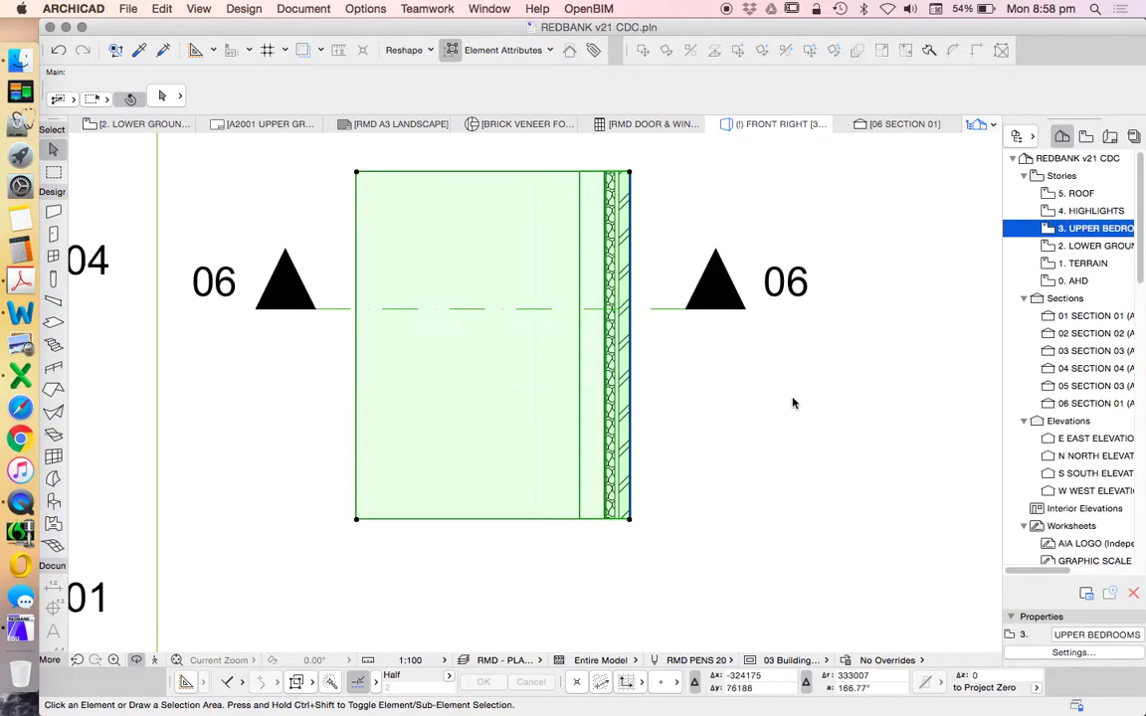
pyautogui.doubleClick(1094, 245)
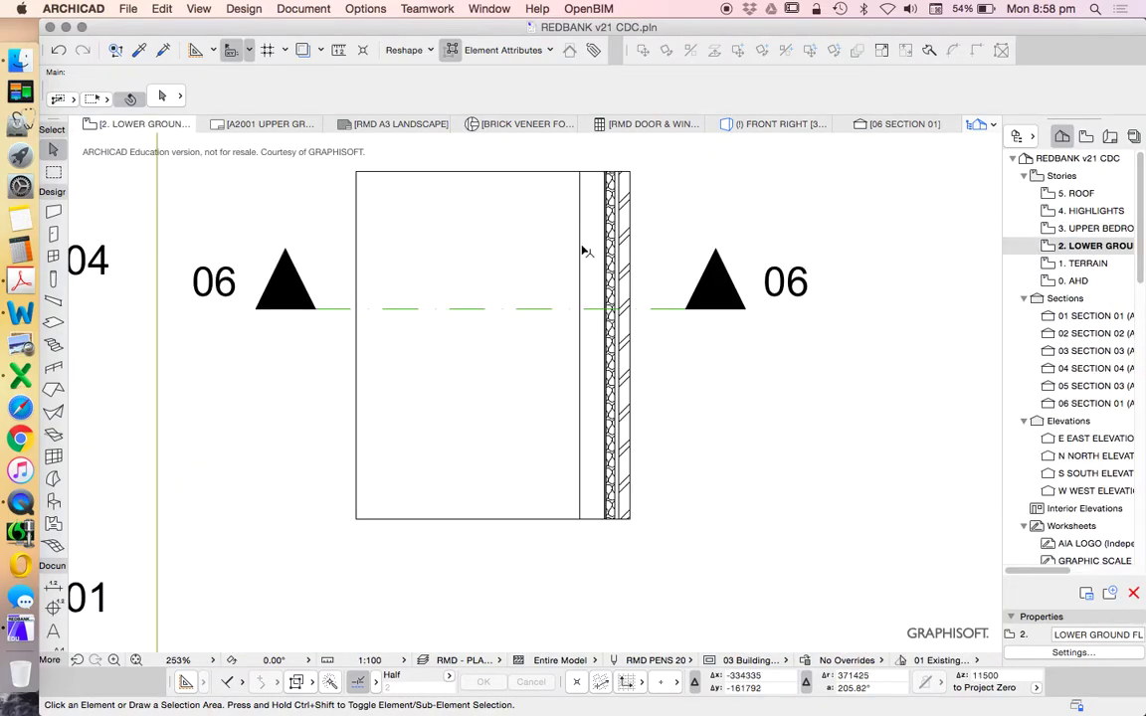
# Offset the slab's edge under the brick veneer wall 150 mm inward to the inner side of the cavity, and deselect the slab.
pyautogui.click(585, 169)
pyautogui.scroll(5, 585, 168)
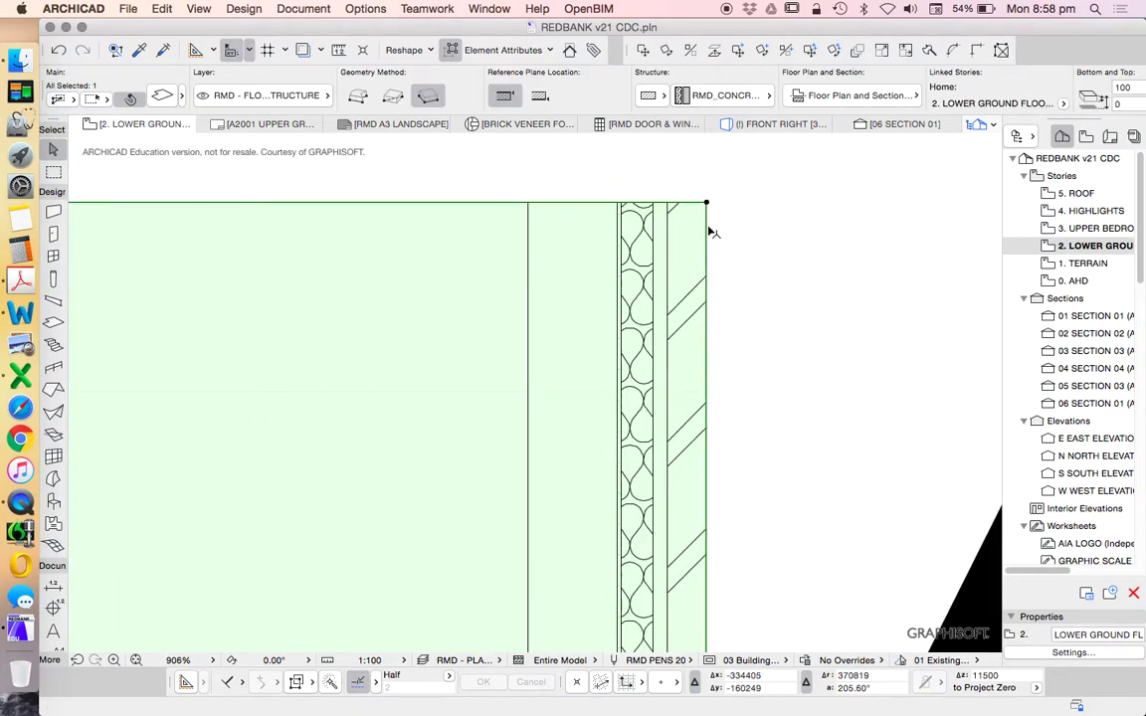
pyautogui.click(708, 229)
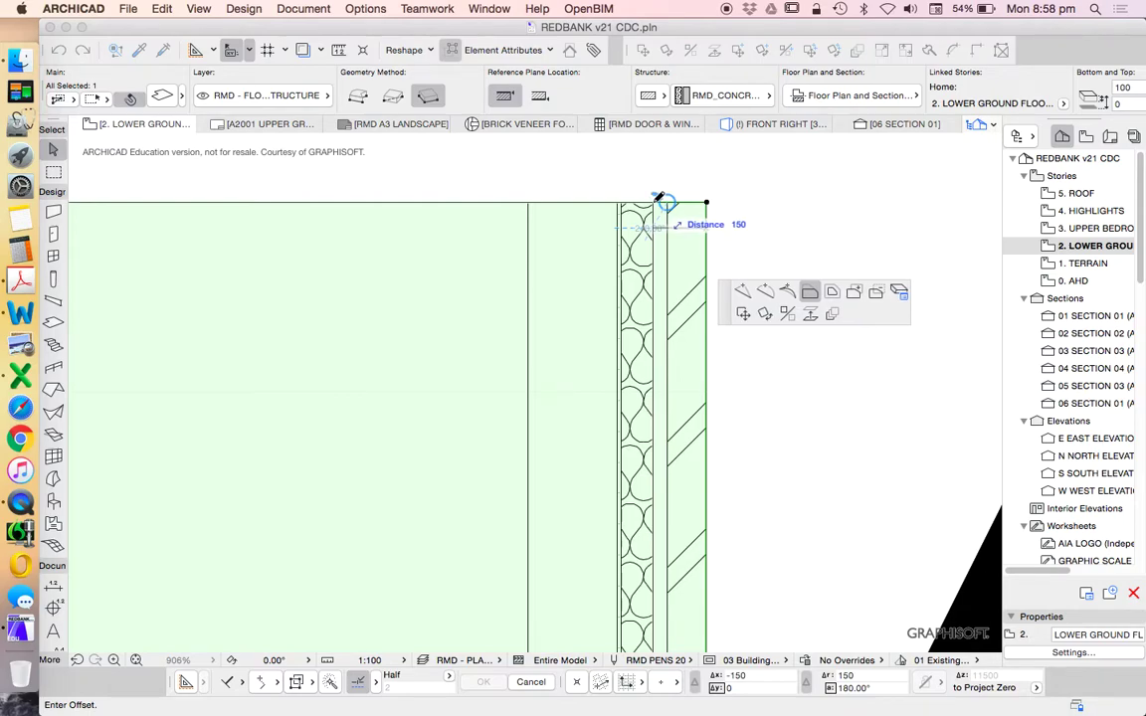
pyautogui.click(659, 199)
pyautogui.scroll(-10, 747, 288)
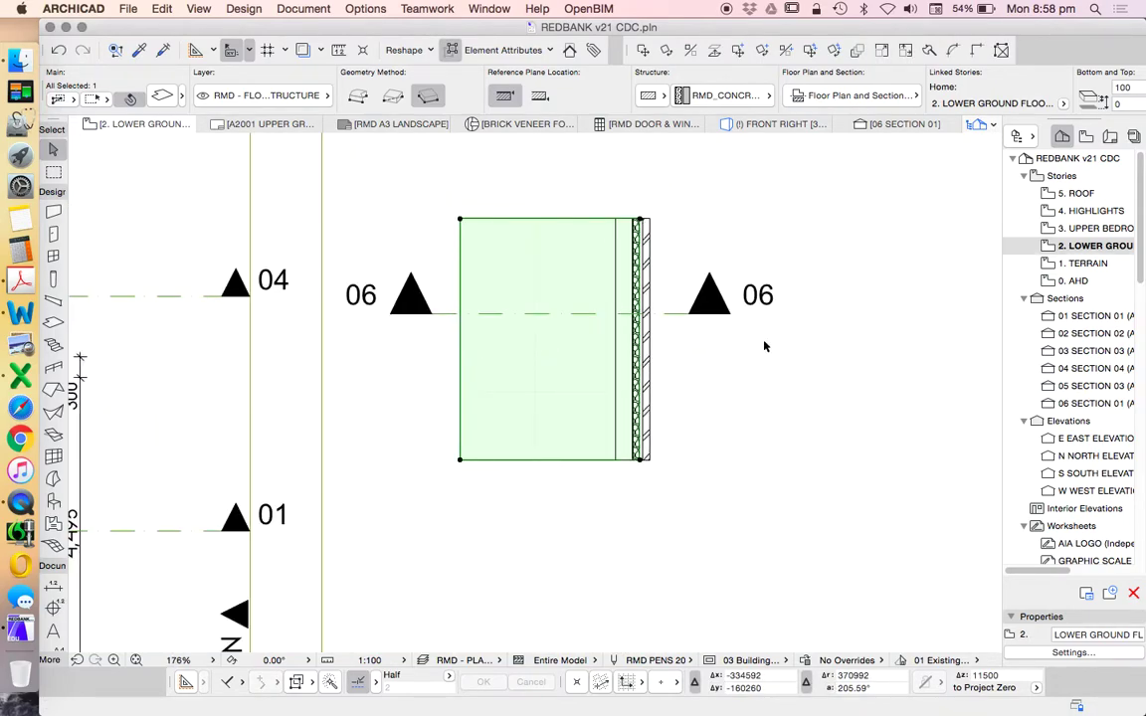
pyautogui.press('Escape')
# Select the slab, wall and footing beam together, show them in 3D, and view them from the outer brick side.
pyautogui.moveTo(701, 449); pyautogui.dragTo(602, 406)
pyautogui.rightClick(799, 386)
pyautogui.click(869, 583)
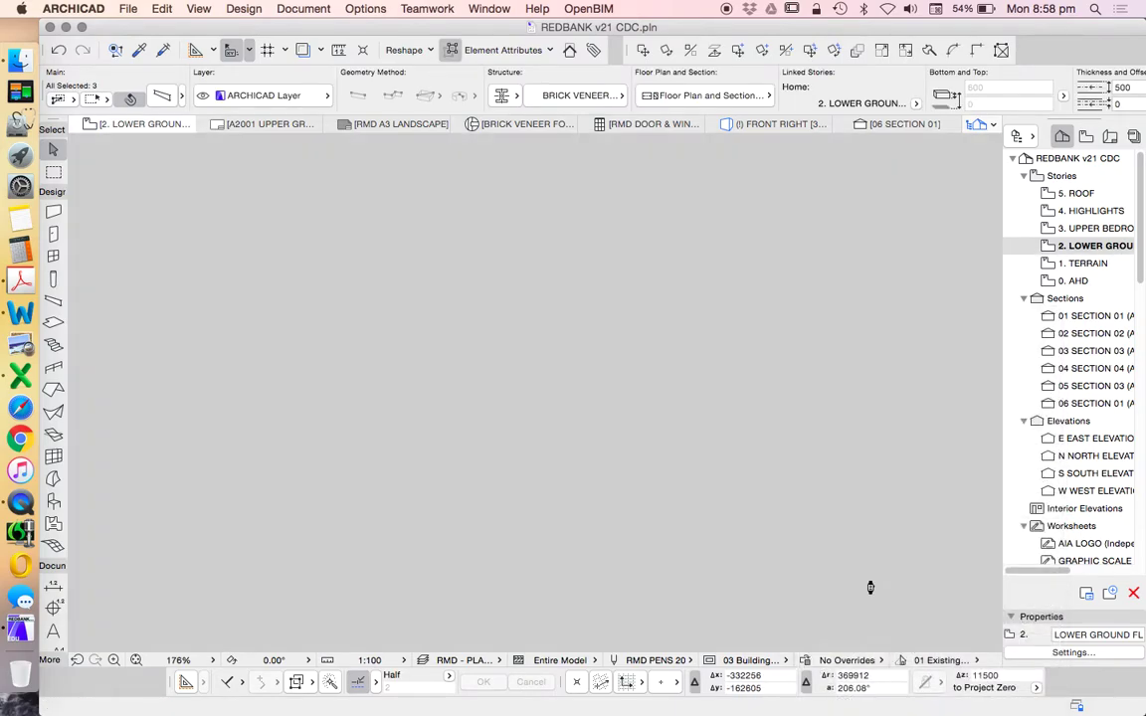
pyautogui.keyDown('shift'); pyautogui.moveTo(440, 462); pyautogui.dragTo(447, 406, button='middle'); pyautogui.keyUp('shift')
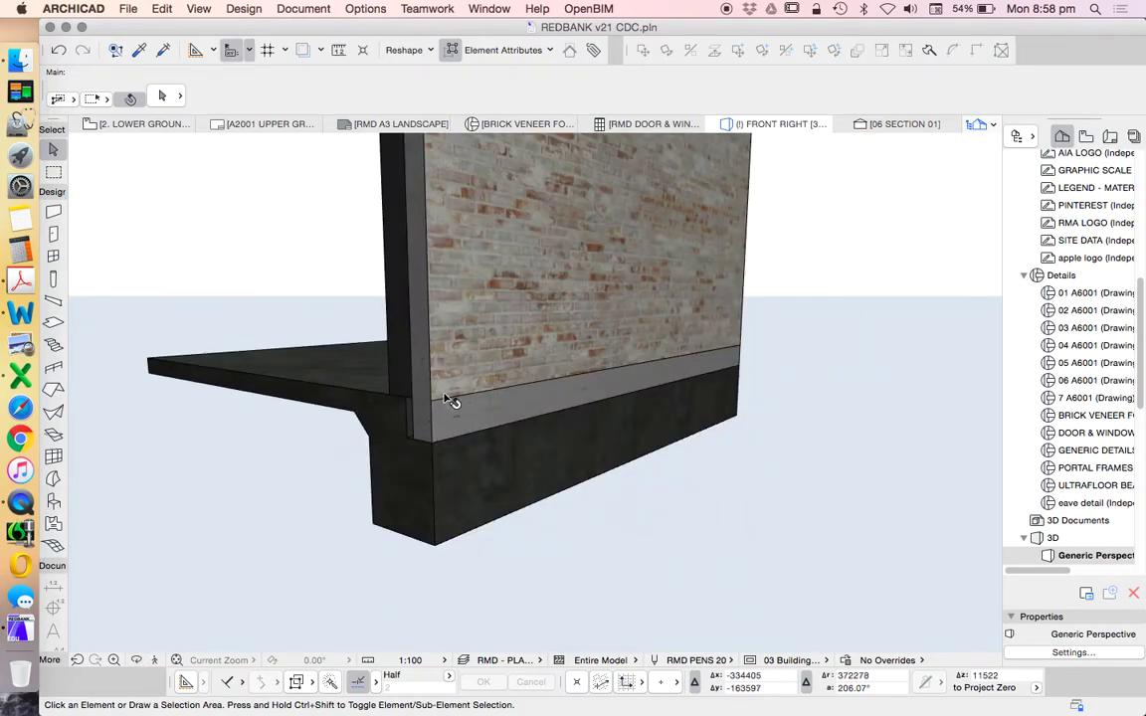
# Turn off the brick veneer wall's RMD BRICK OLD and RMD GLOSS WHITE surface overrides.
pyautogui.click(449, 399)
pyautogui.click(164, 97)
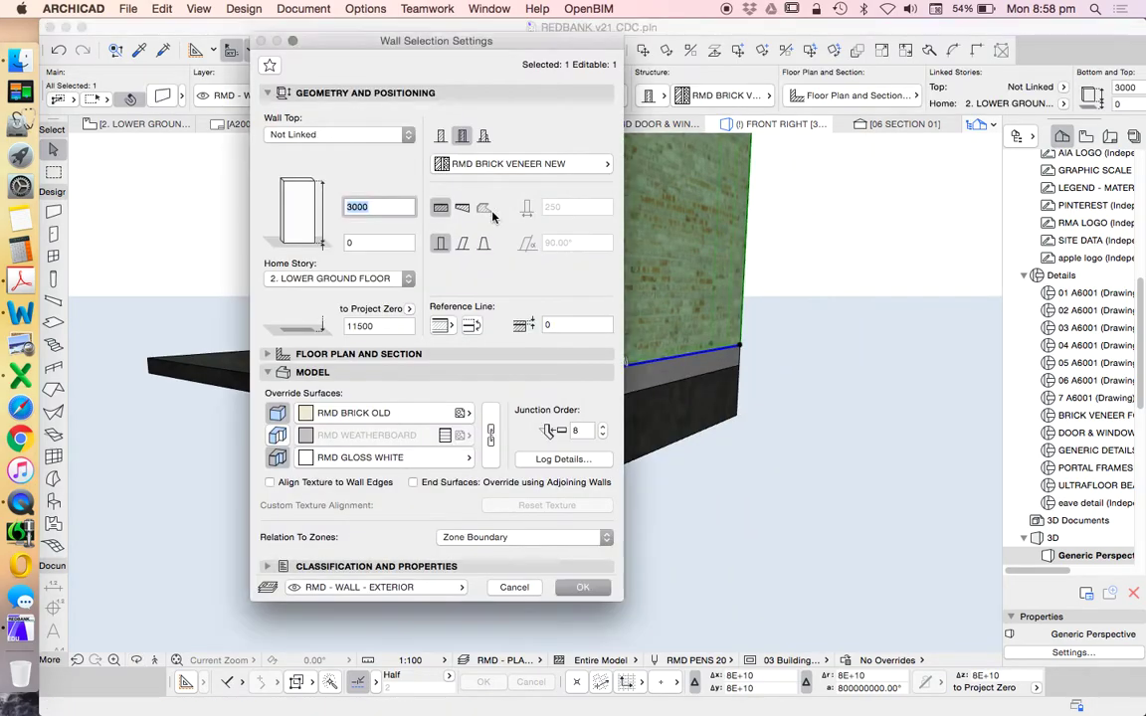
pyautogui.click(279, 415)
pyautogui.click(278, 434)
pyautogui.click(281, 437)
pyautogui.click(277, 455)
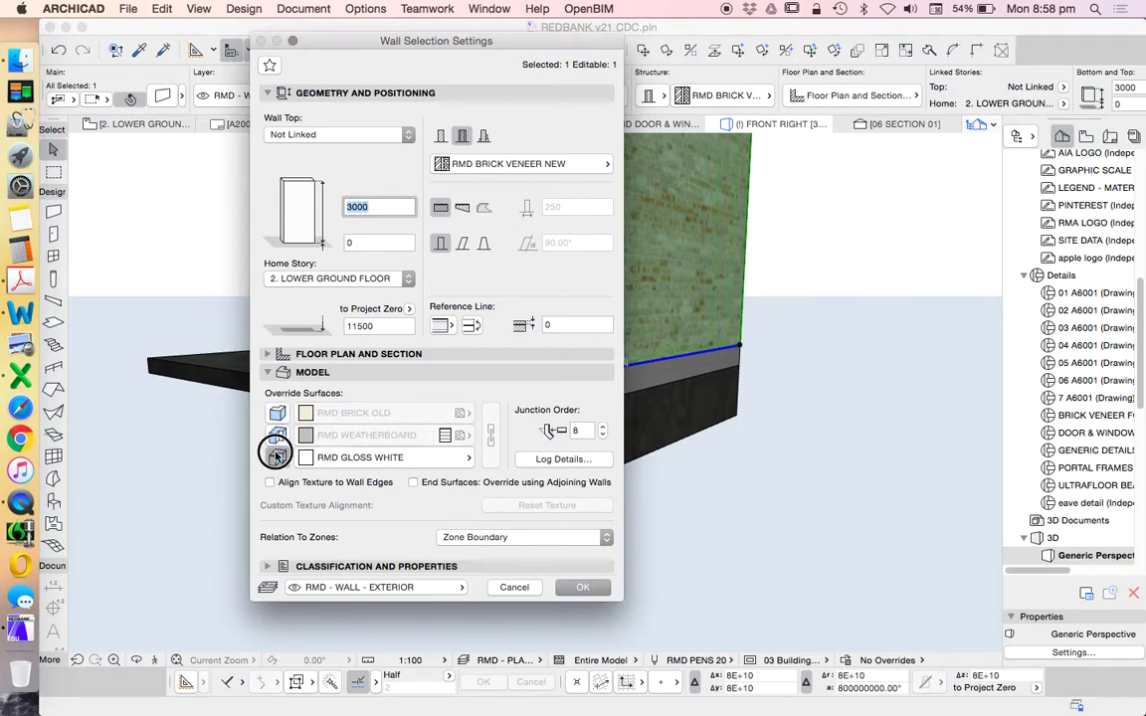
pyautogui.click(597, 592)
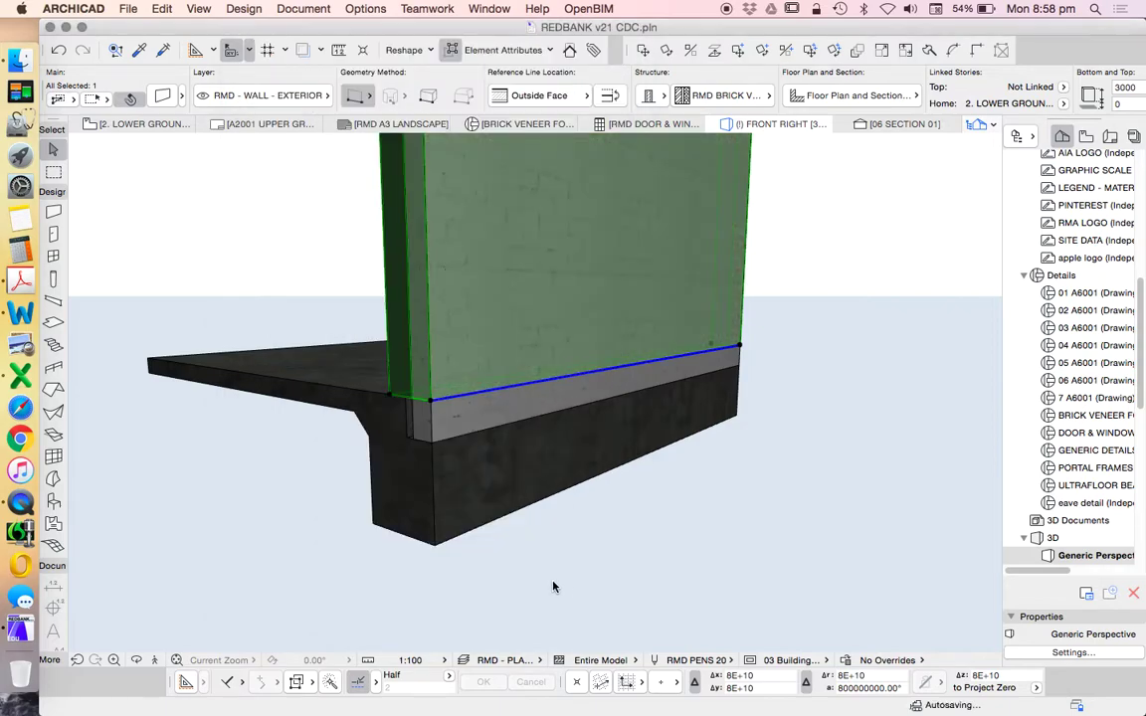
# Deselect the wall, examine the slab and footing junction from its end in 3D, and return to the 2. LOWER GROUND FLOOR plan.
pyautogui.click(137, 659)
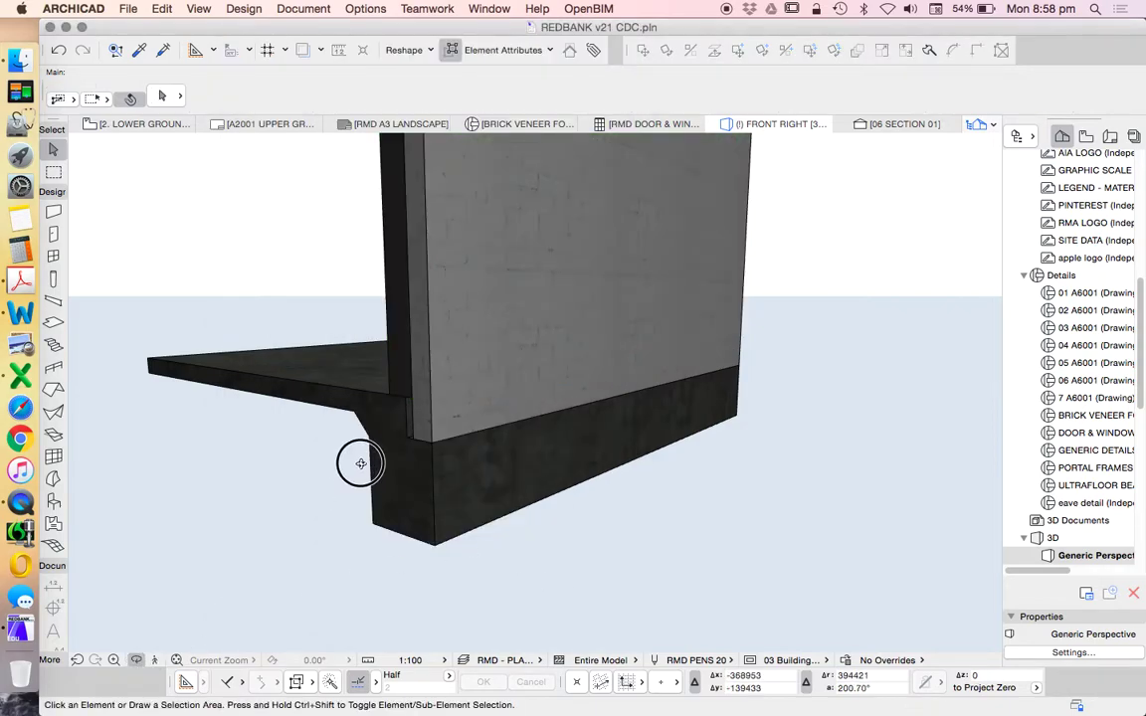
pyautogui.moveTo(358, 460); pyautogui.dragTo(453, 532)
pyautogui.scroll(10, 1100, 325)
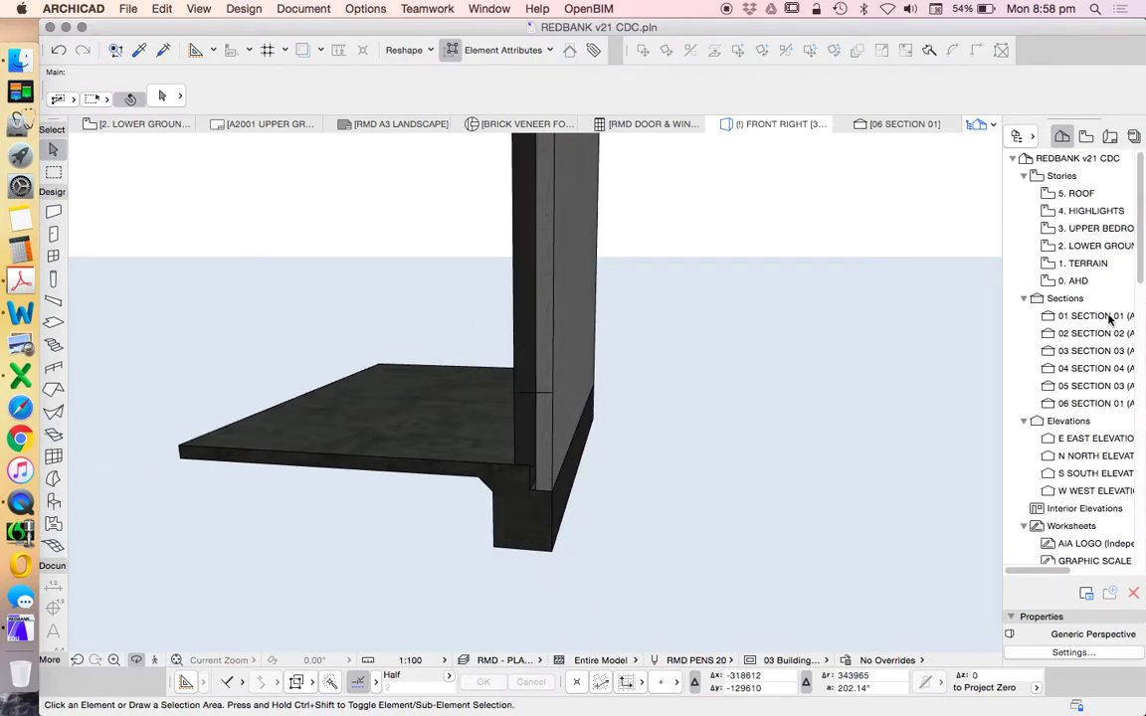
pyautogui.doubleClick(1095, 246)
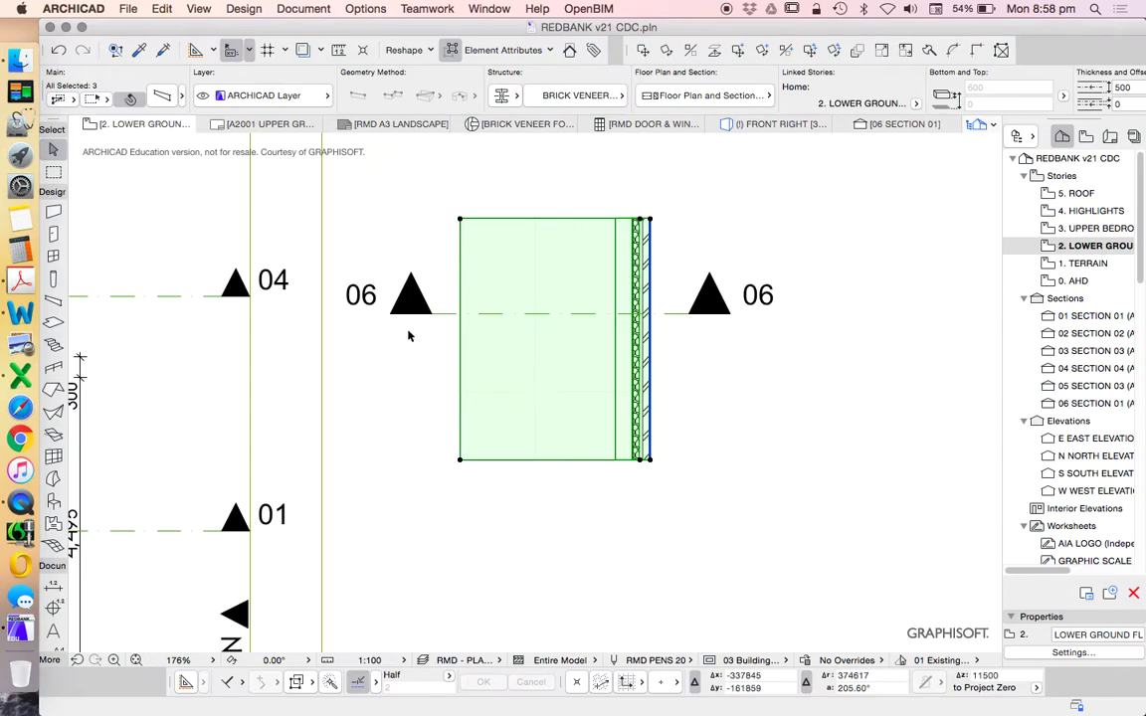
# Open section 06 from its marker on the plan with the current view settings.
pyautogui.click(412, 316)
pyautogui.rightClick(420, 200)
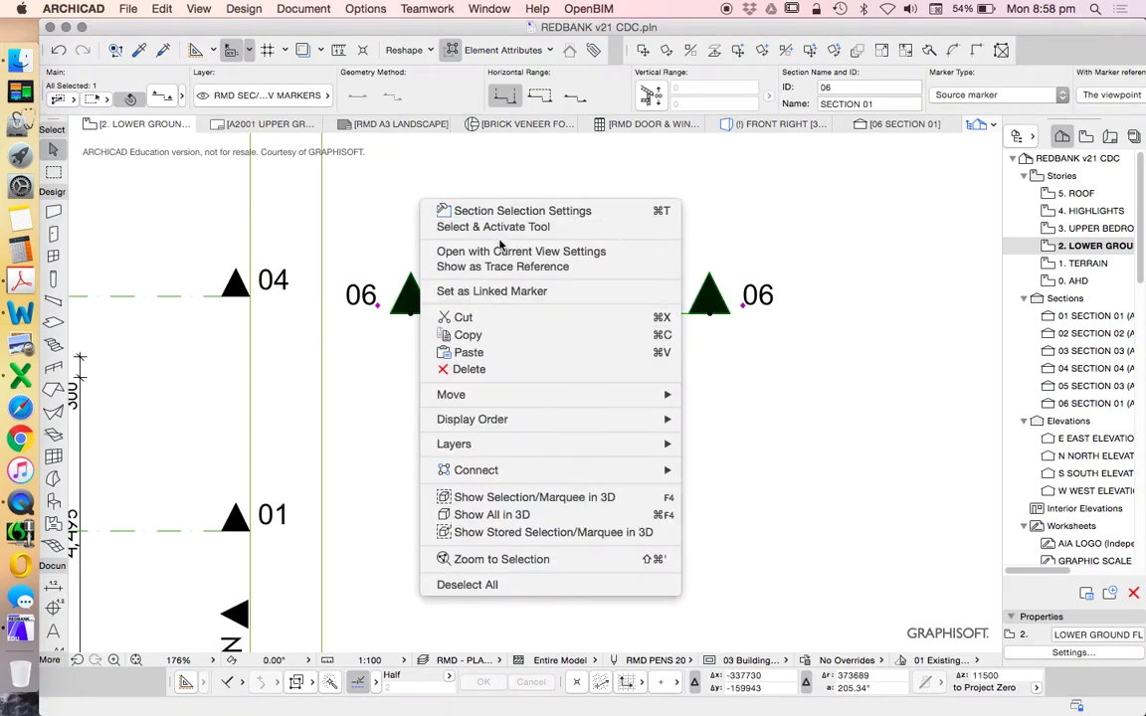
pyautogui.click(499, 256)
# Examine how the slab, footing beam, cavity and brick skin meet in section 06, including where the wall element ends.
pyautogui.scroll(5, 555, 434)
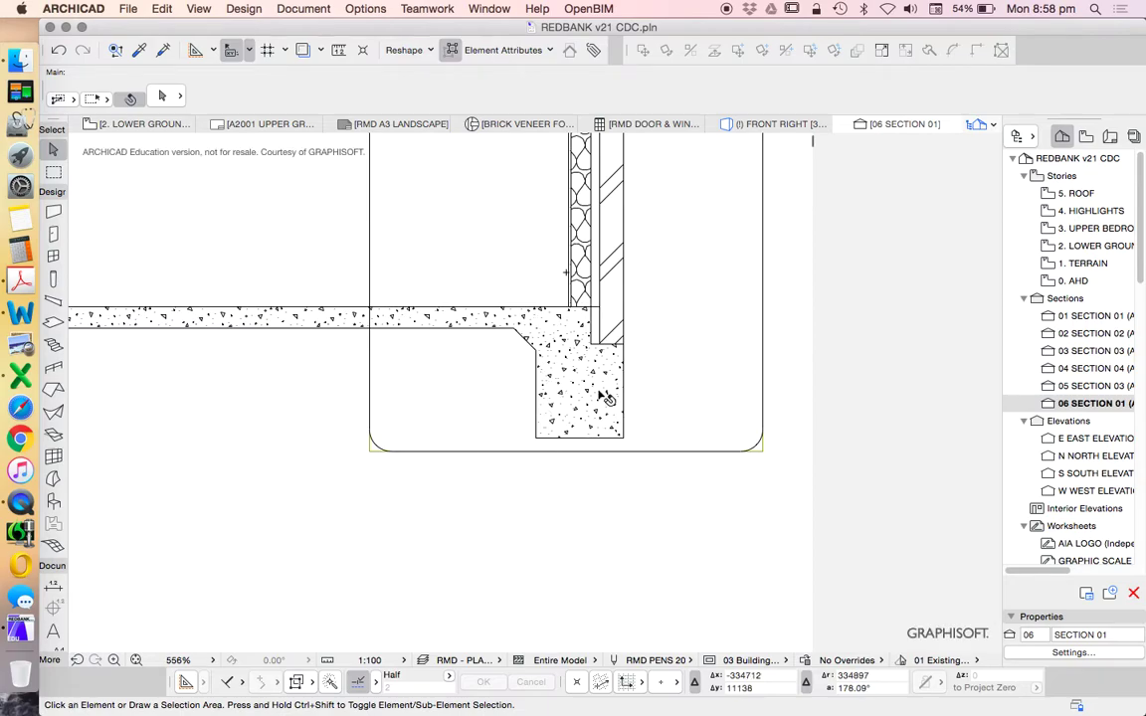
pyautogui.scroll(1, 621, 319)
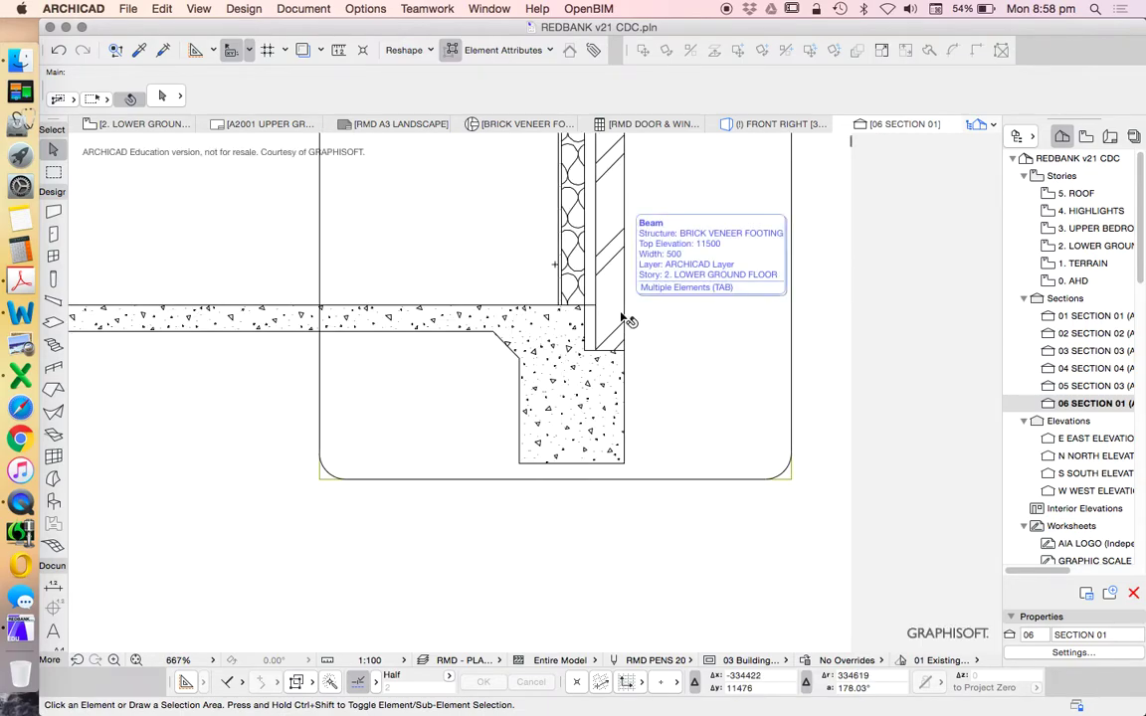
pyautogui.scroll(5, 617, 319)
pyautogui.click(594, 315)
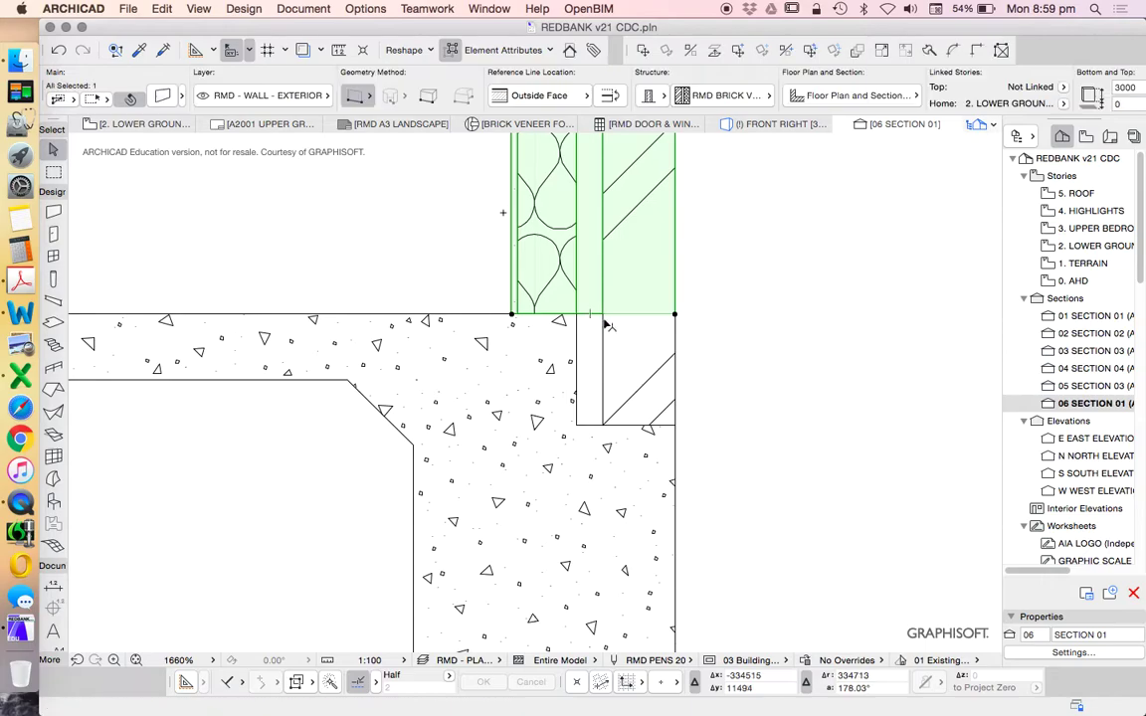
pyautogui.press('Escape')
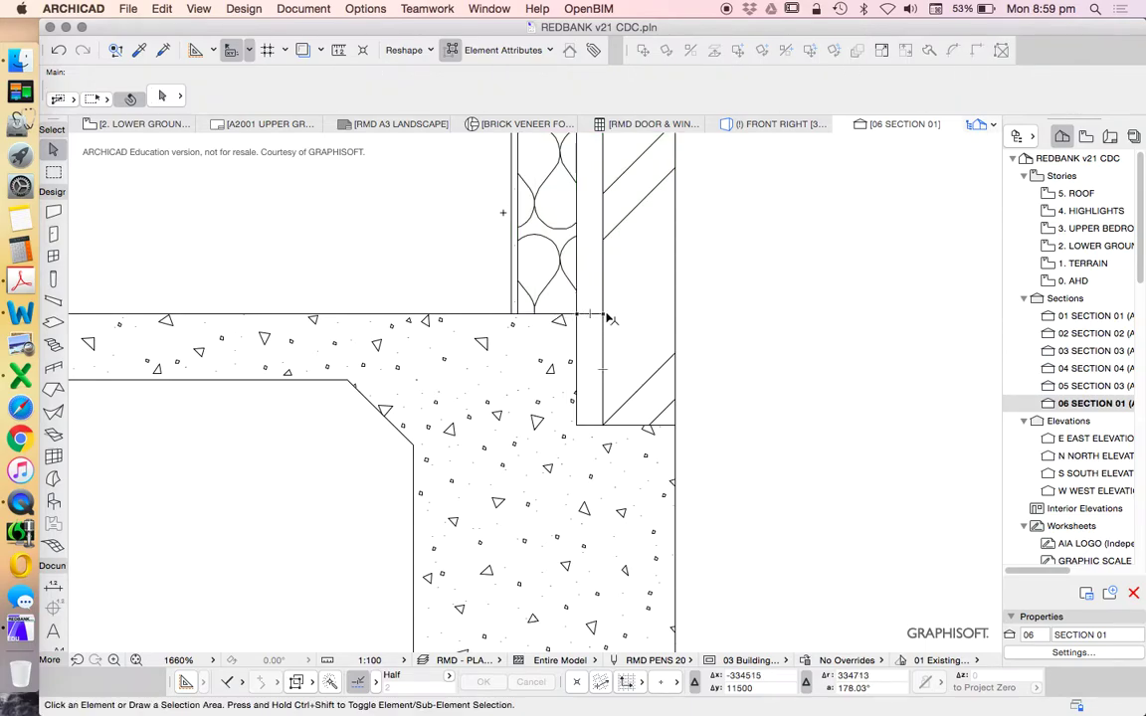
pyautogui.scroll(3, 609, 319)
pyautogui.scroll(-3, 600, 325)
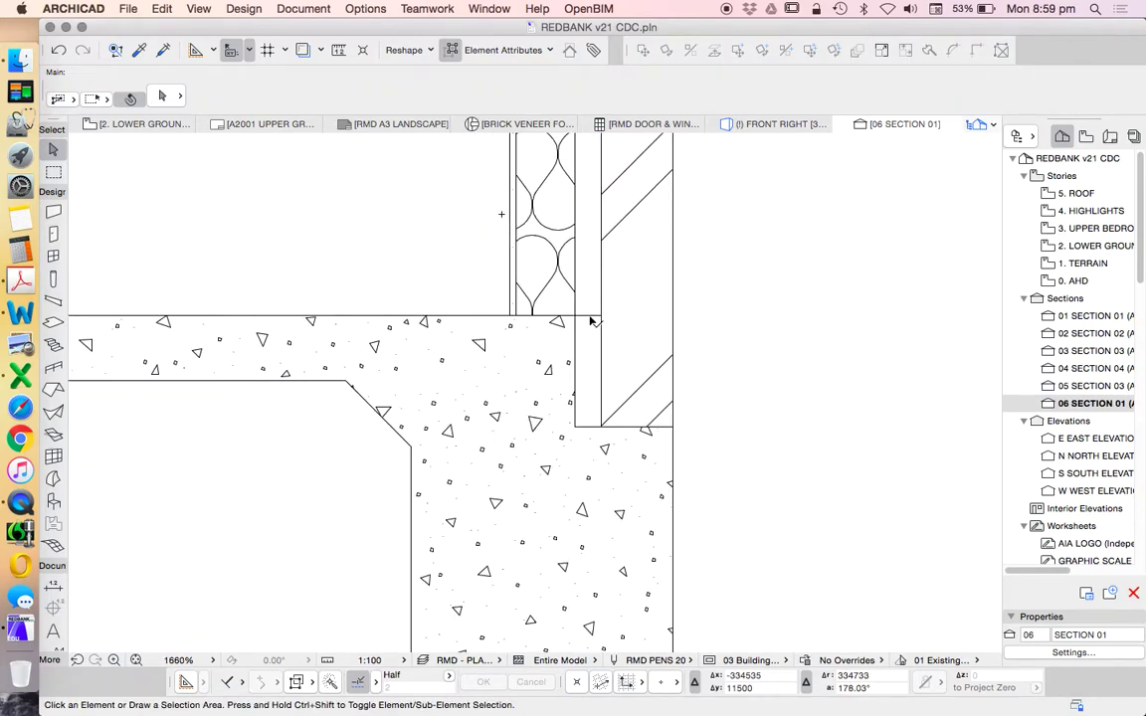
pyautogui.scroll(-3, 607, 344)
pyautogui.scroll(-2, 736, 434)
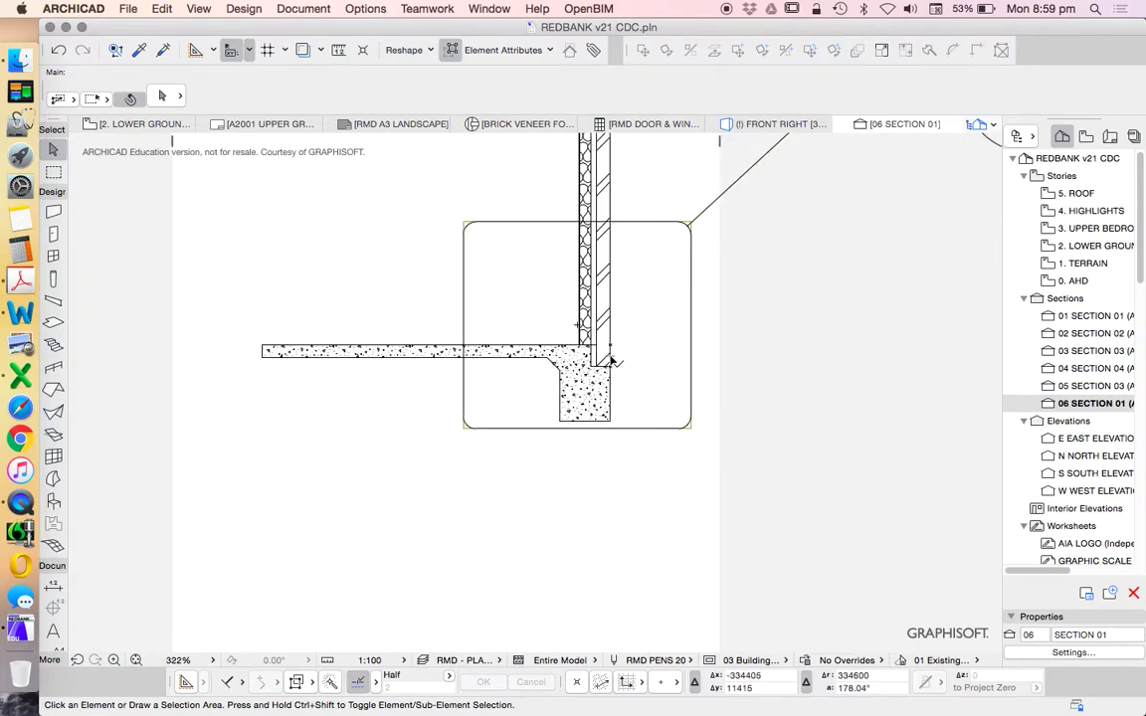
pyautogui.scroll(3, 603, 374)
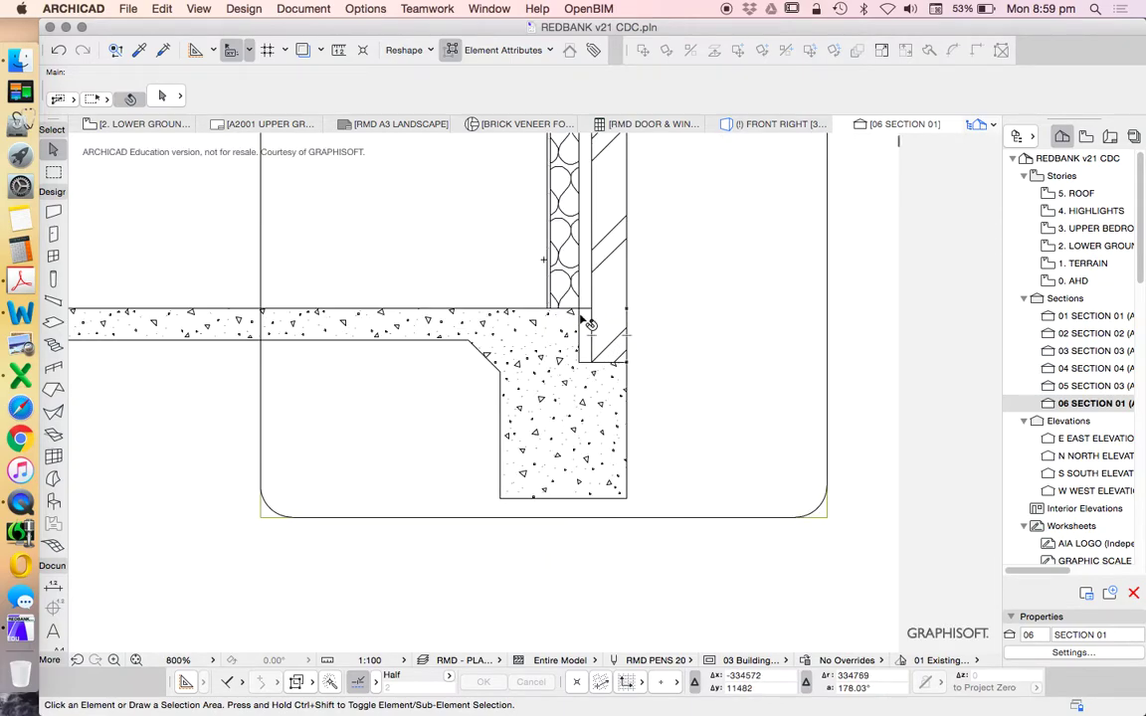
pyautogui.scroll(-3, 609, 403)
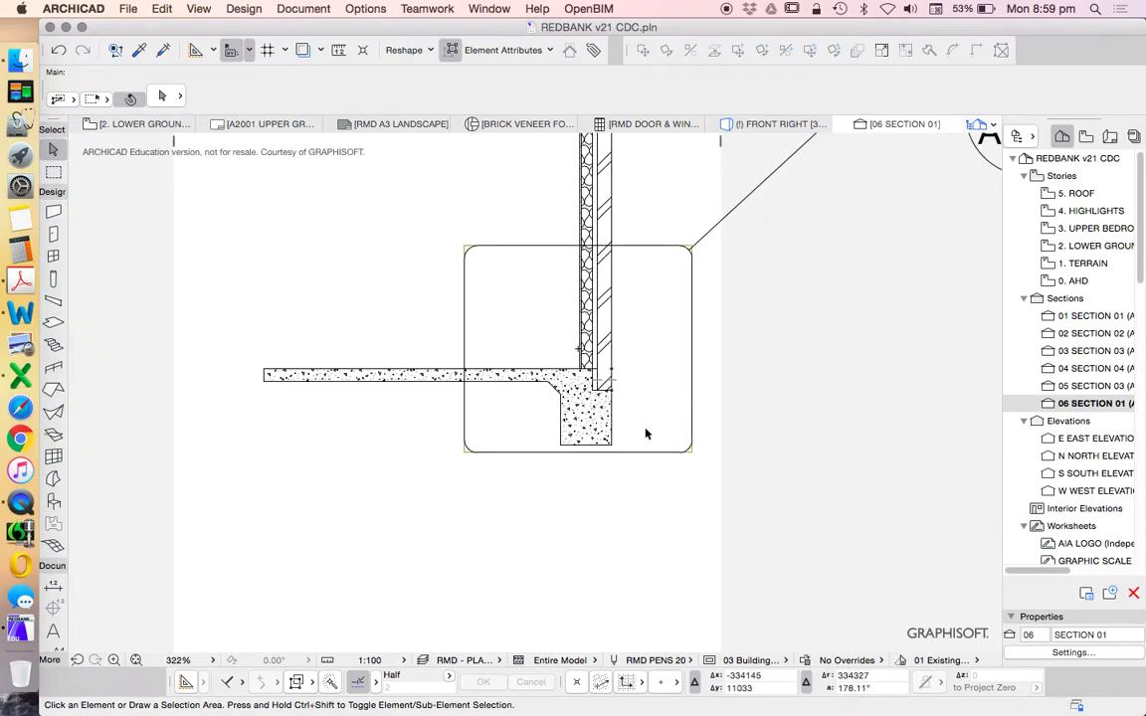
pyautogui.scroll(1, 622, 413)
pyautogui.scroll(-2, 638, 432)
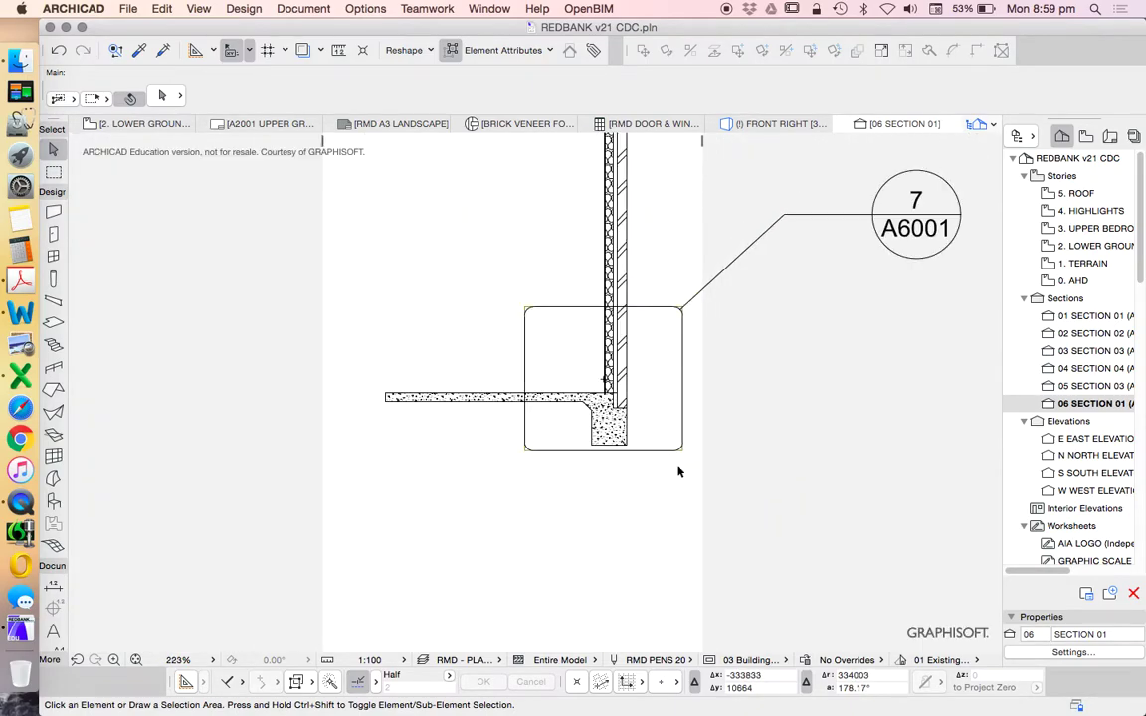
# Switch on true line weight in section 06 and check the line thicknesses around the footing.
pyautogui.rightClick(489, 193)
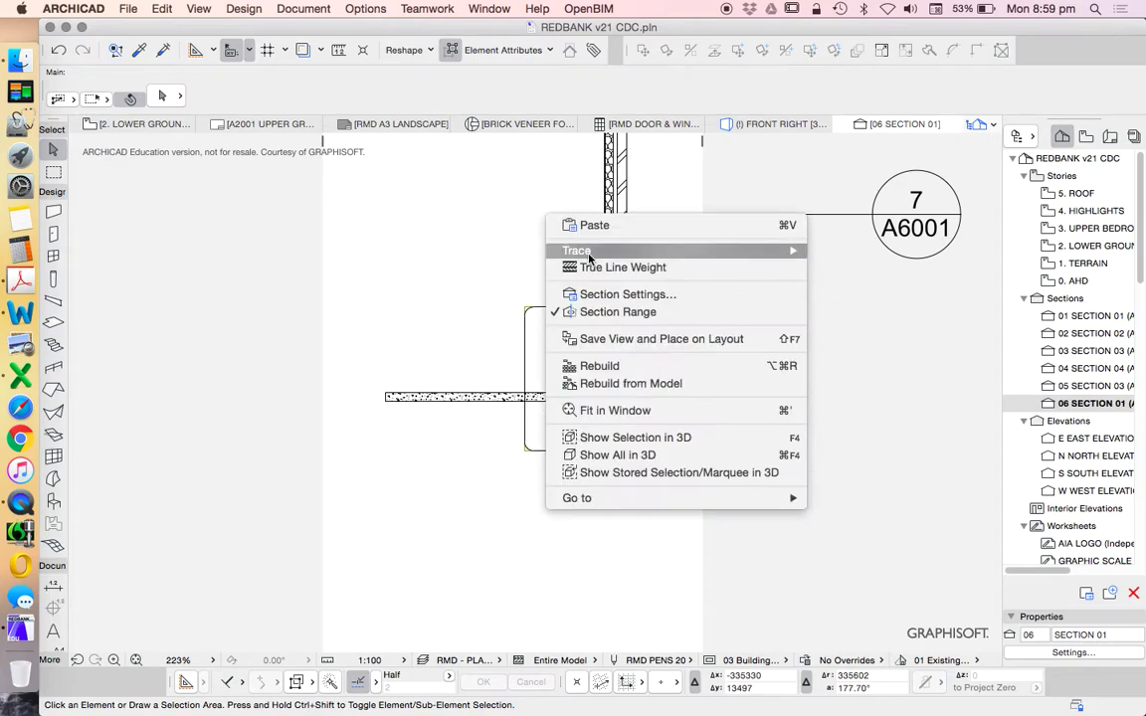
pyautogui.click(521, 264)
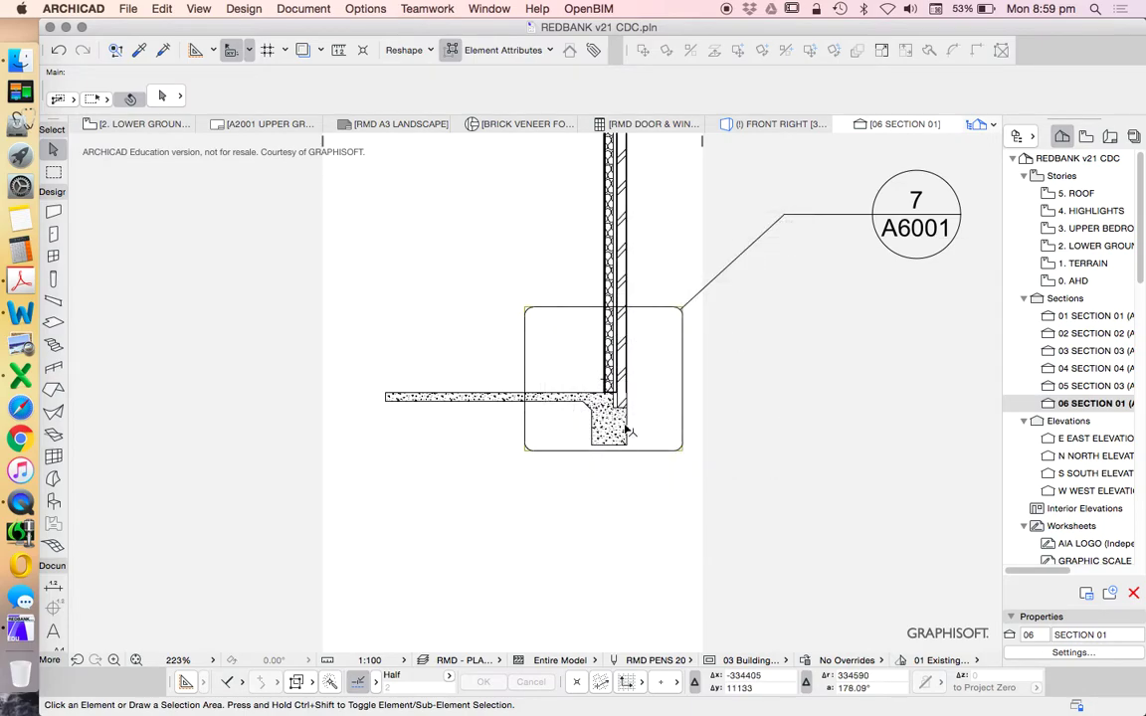
pyautogui.scroll(3, 628, 431)
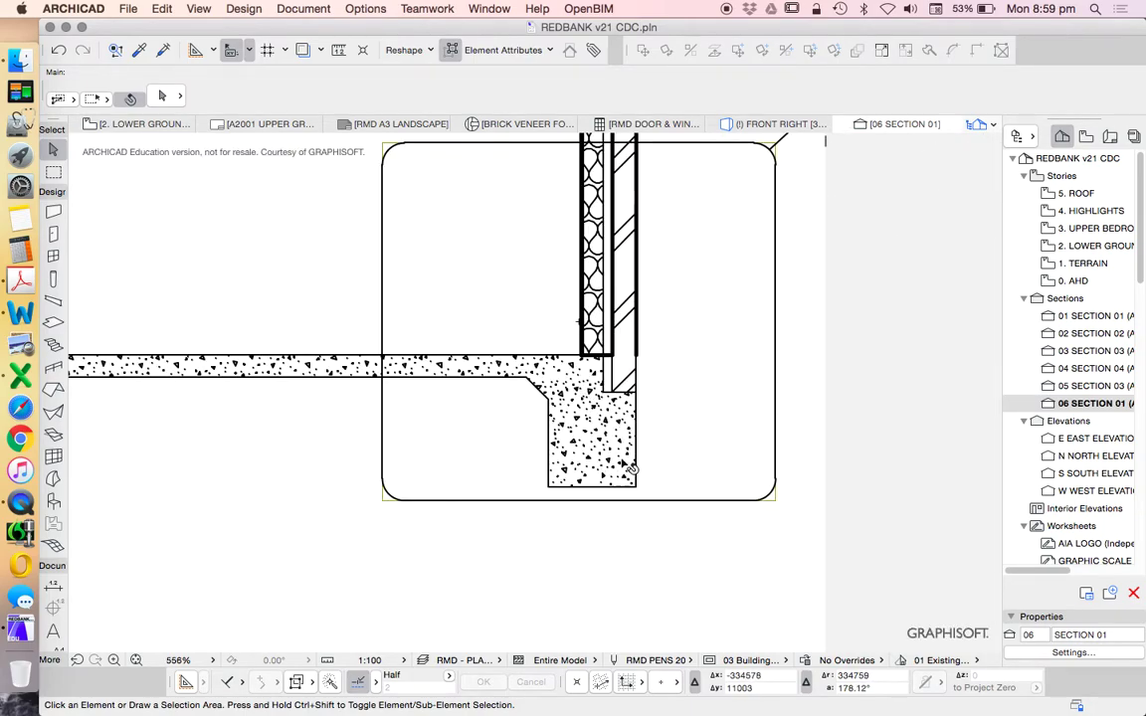
pyautogui.scroll(-3, 535, 388)
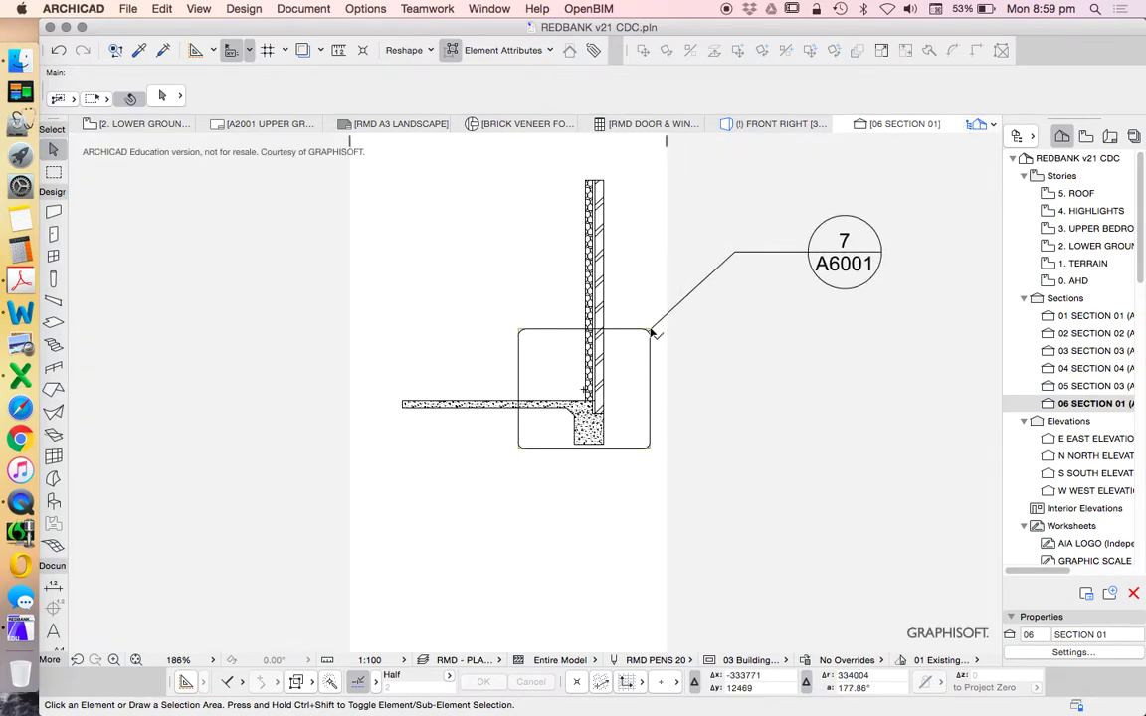
# Move the 7 A6001 detail marker down to frame the whole footing, and open its detail with the current view settings.
pyautogui.moveTo(650, 331); pyautogui.dragTo(652, 356)
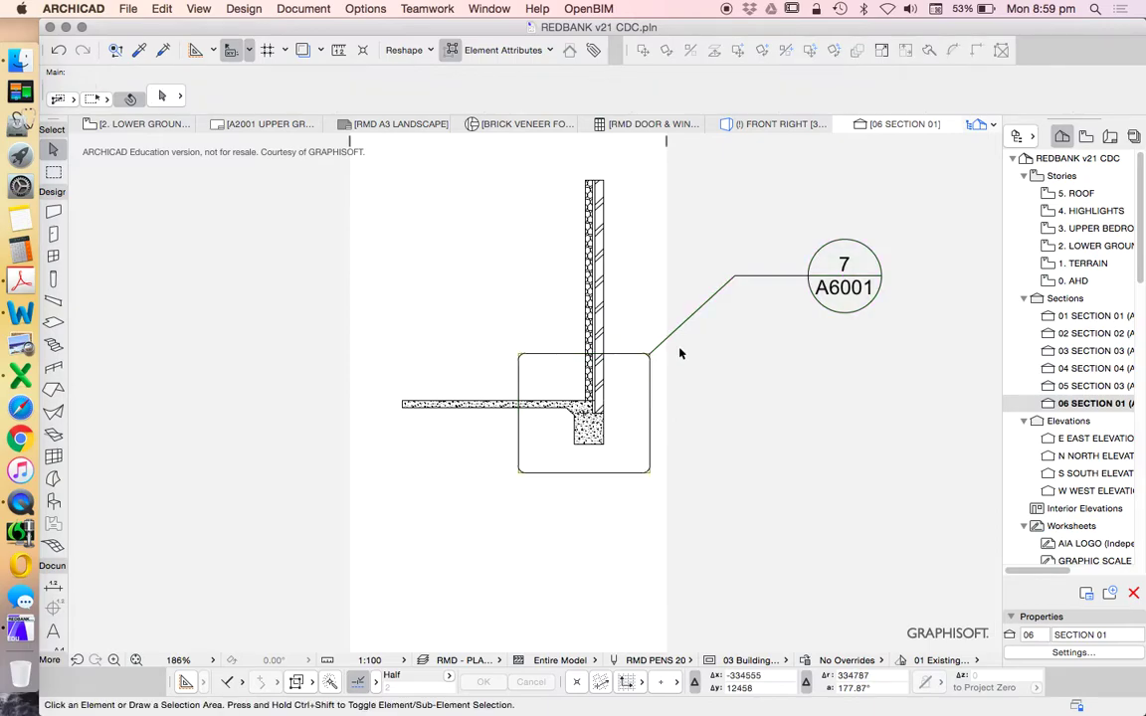
pyautogui.click(844, 267)
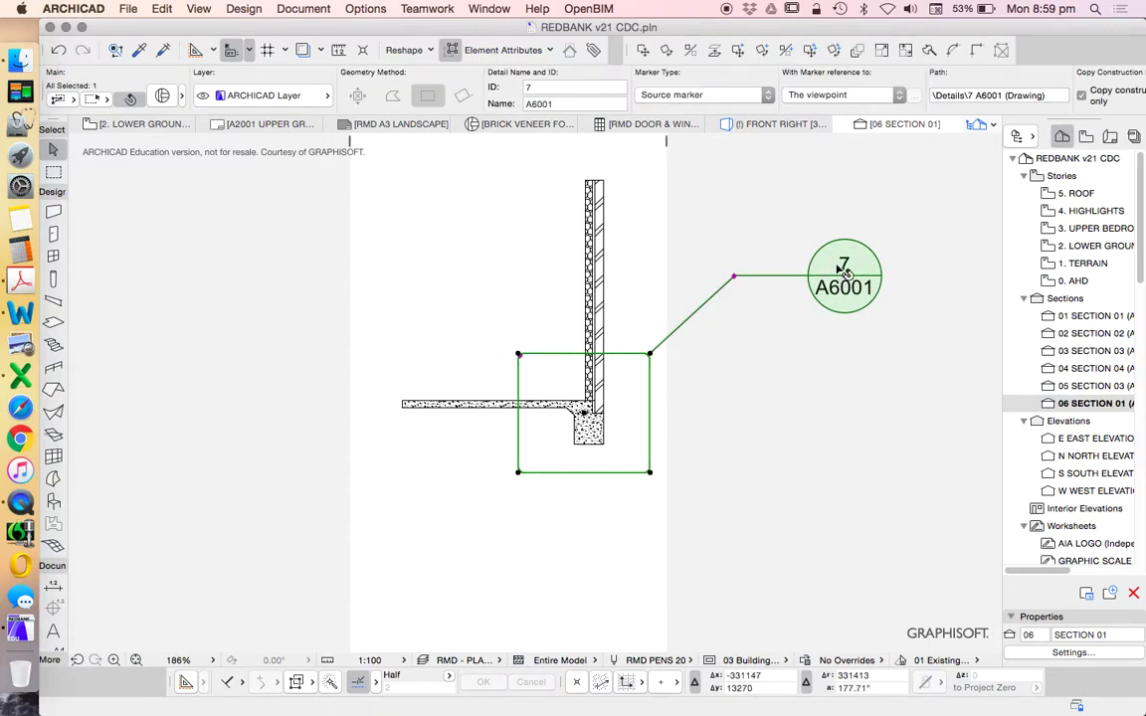
pyautogui.rightClick(767, 204)
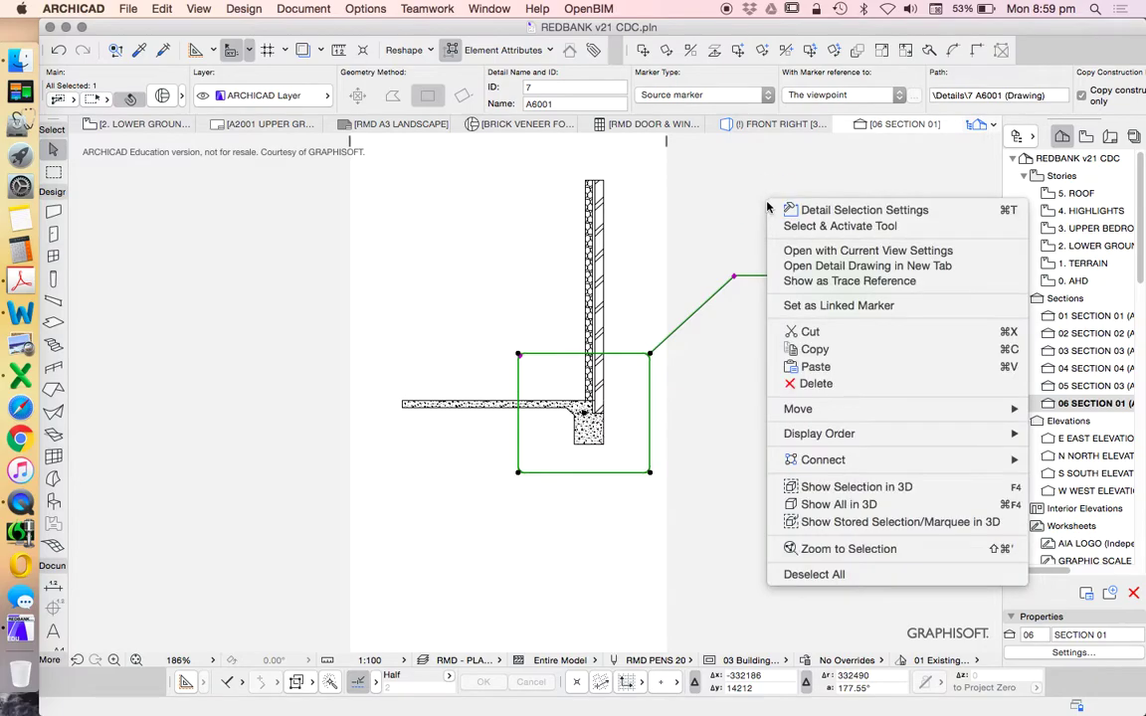
pyautogui.click(834, 253)
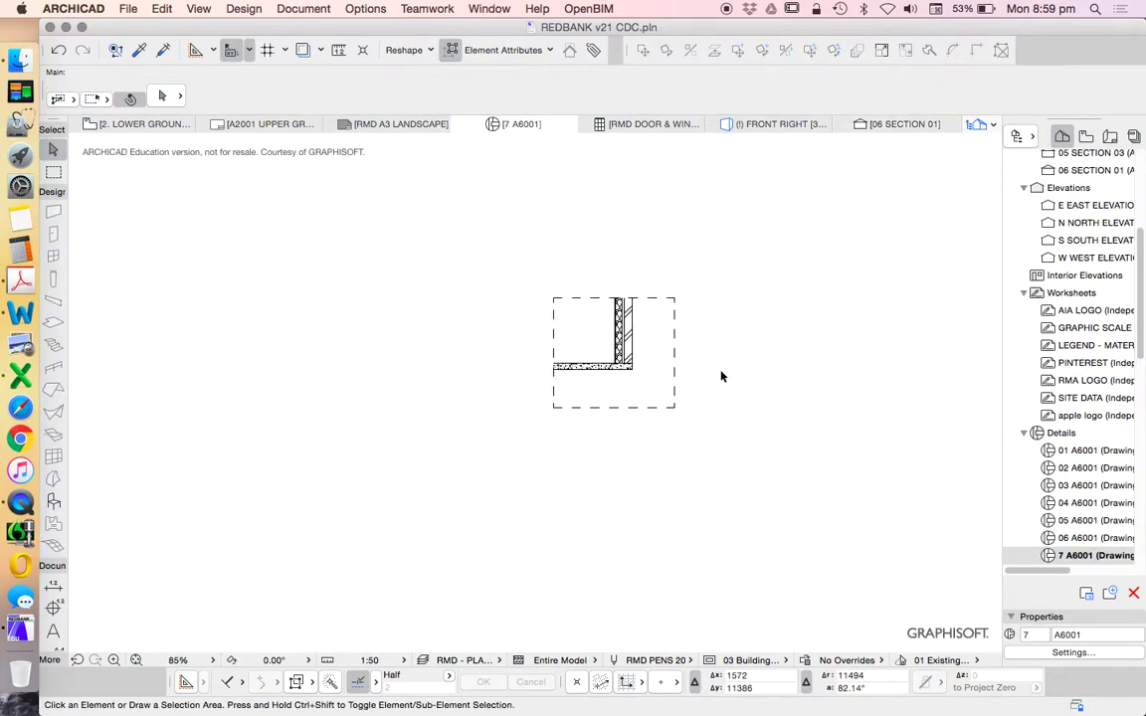
# Rebuild the 7 A6001 detail from its source view.
pyautogui.click(675, 341)
pyautogui.rightClick(736, 310)
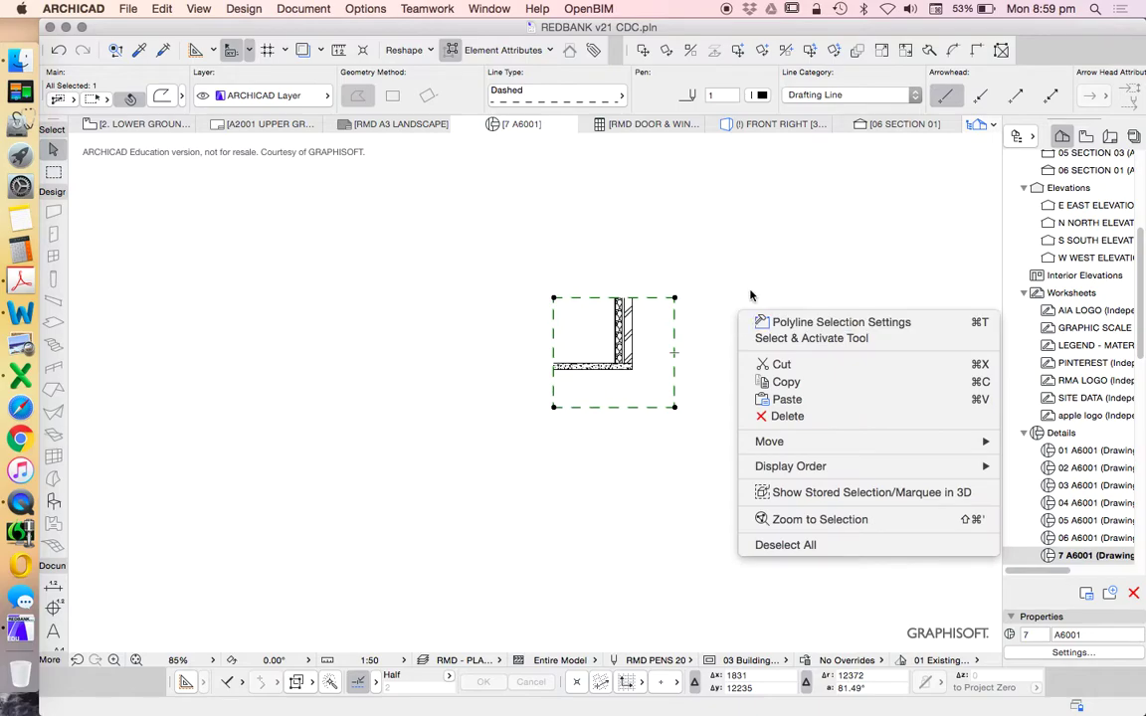
pyautogui.click(749, 292)
pyautogui.scroll(-3, 1079, 498)
pyautogui.rightClick(1089, 485)
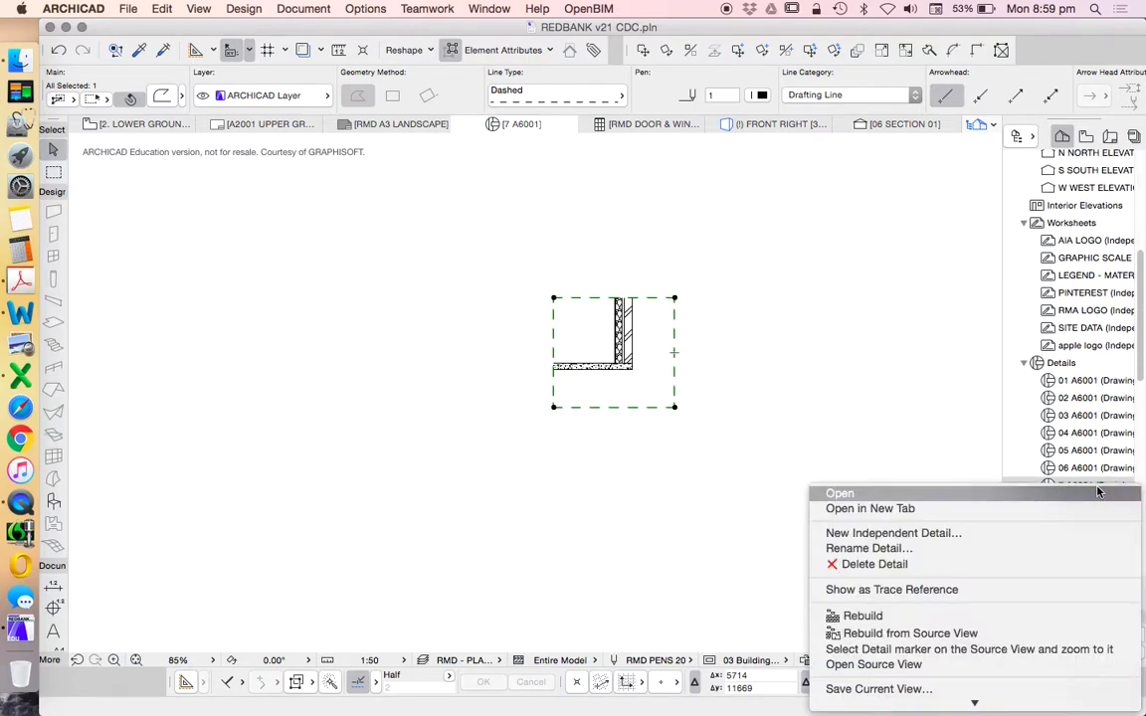
pyautogui.click(993, 636)
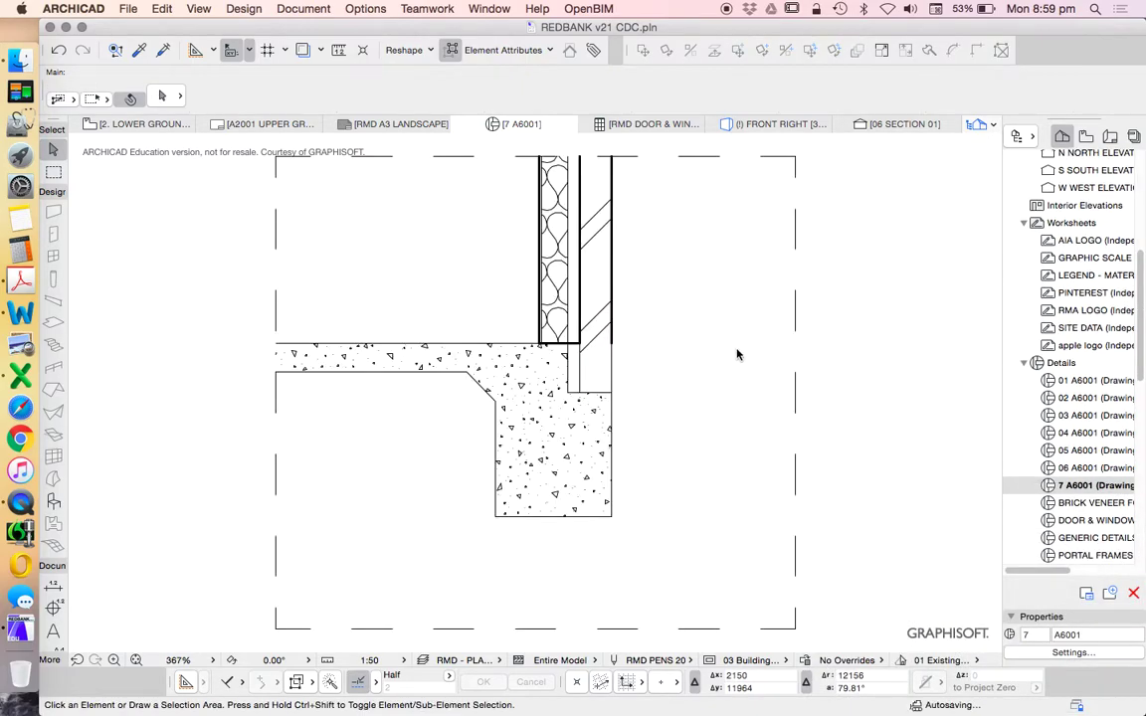
# Inspect the rebuilt detail's footing fill, slab fill and inner wall line by selecting them individually.
pyautogui.scroll(-5, 682, 369)
pyautogui.click(611, 353)
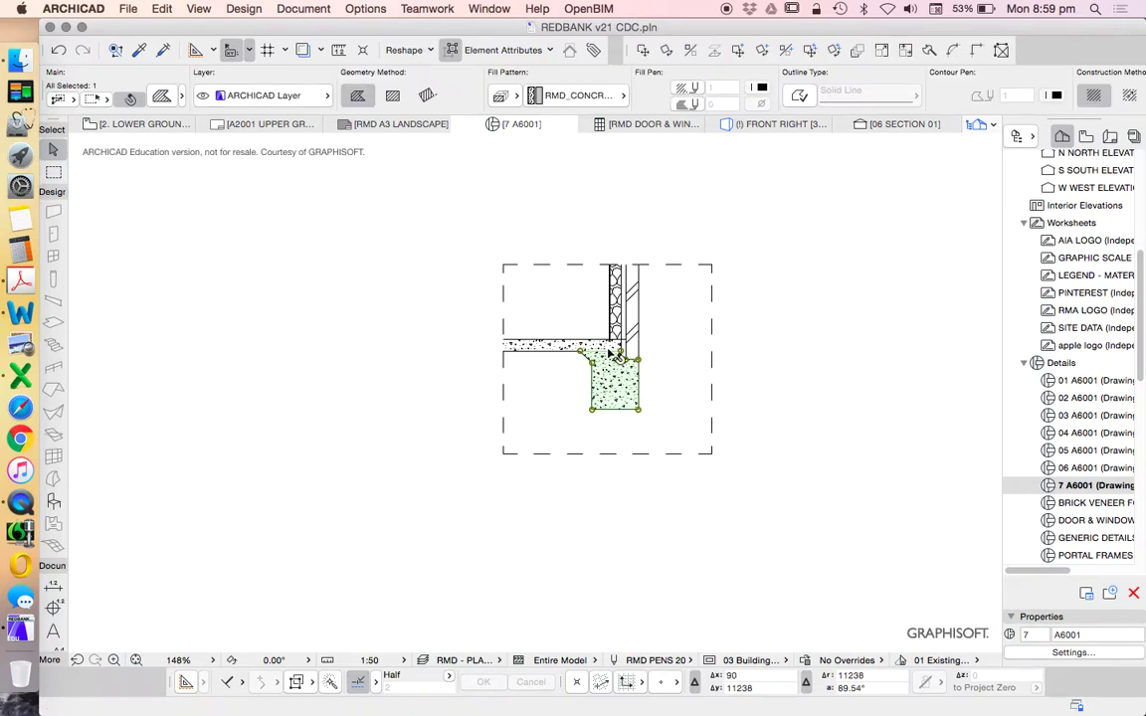
pyautogui.click(597, 344)
pyautogui.click(610, 332)
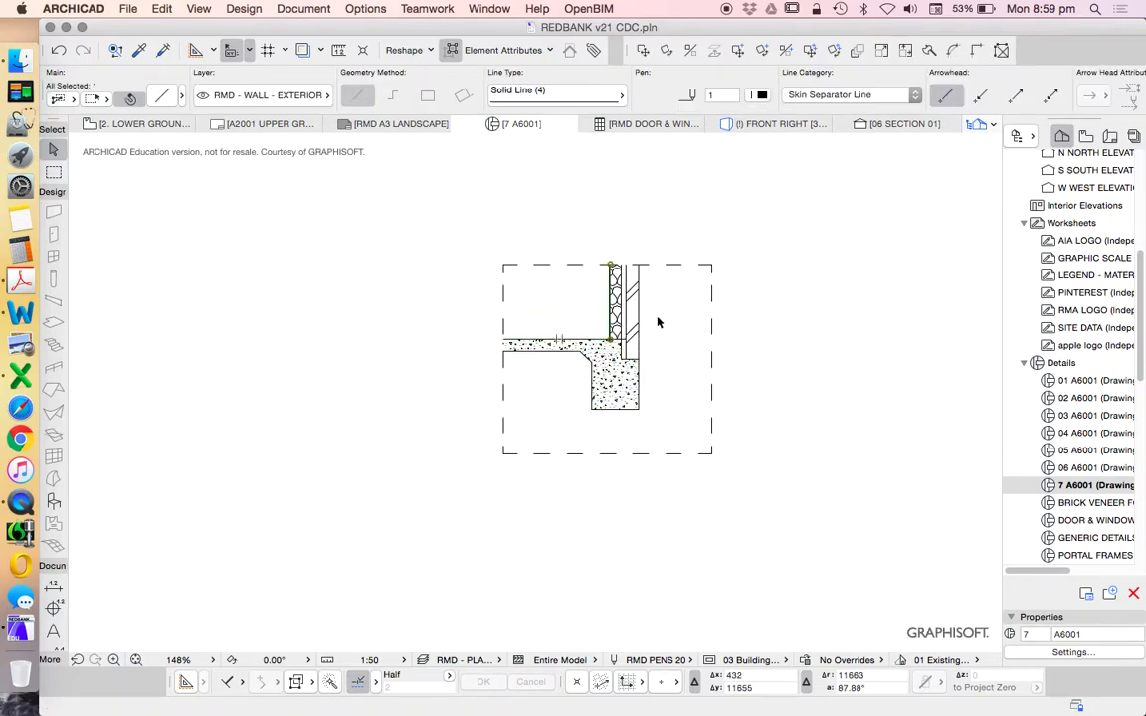
pyautogui.click(724, 404)
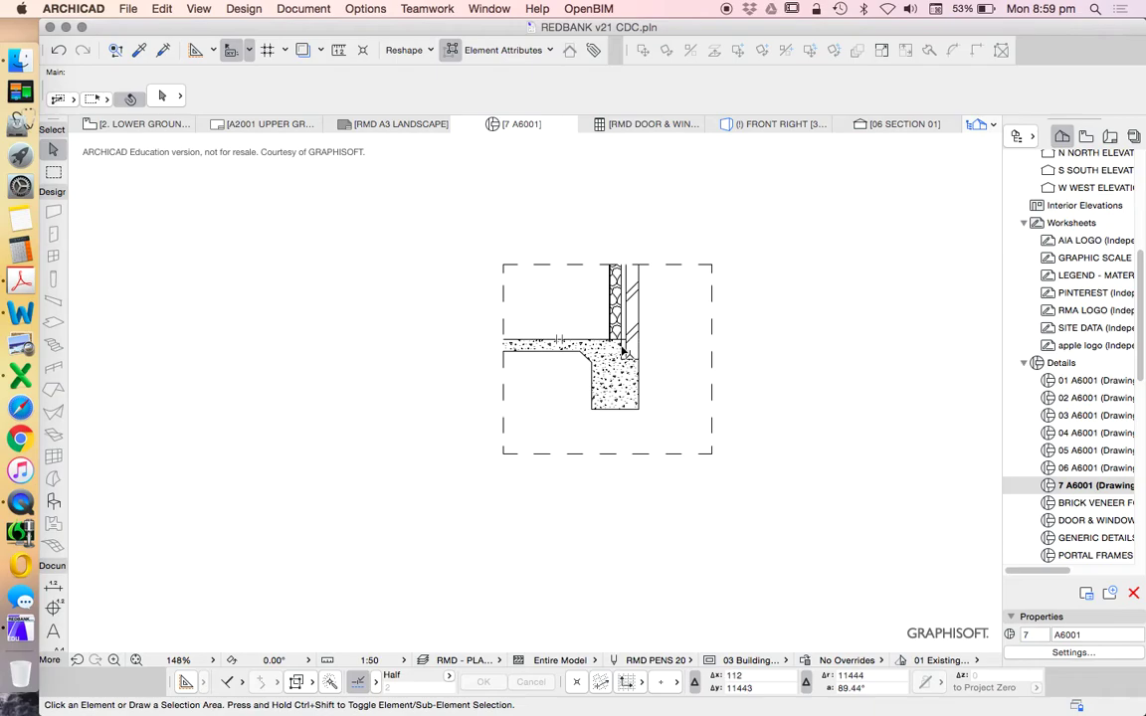
pyautogui.click(624, 390)
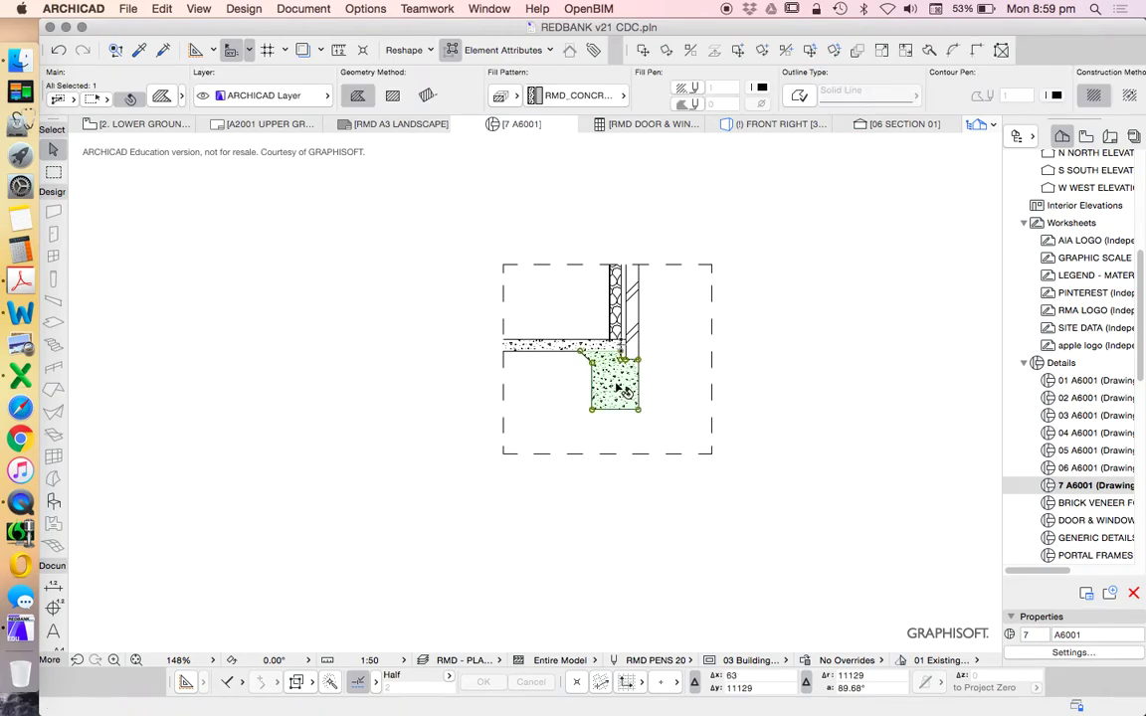